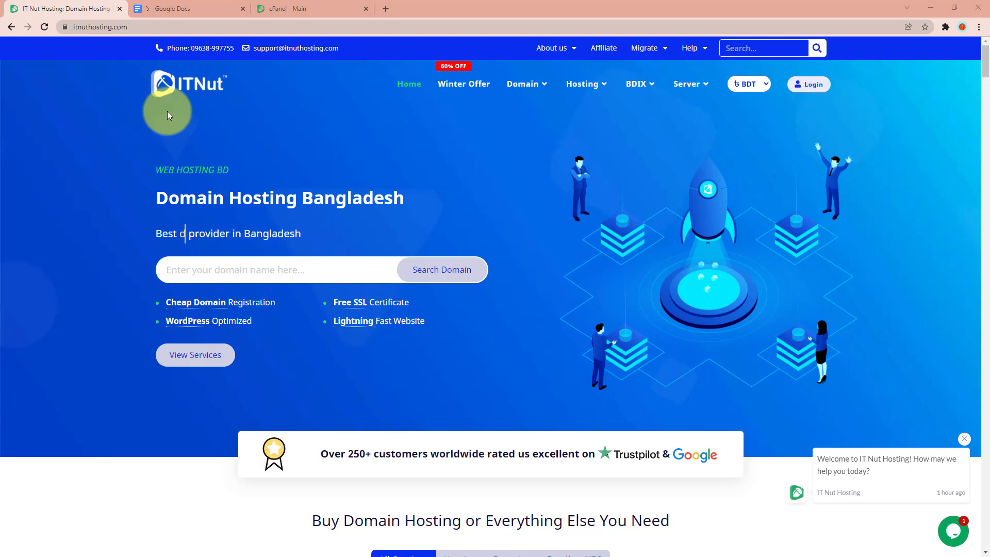
Switch to the Google Docs migration outline and read through its stages for backing up, uploading and reconnecting the site.
click(165, 8)
drag(334, 274, 298, 137)
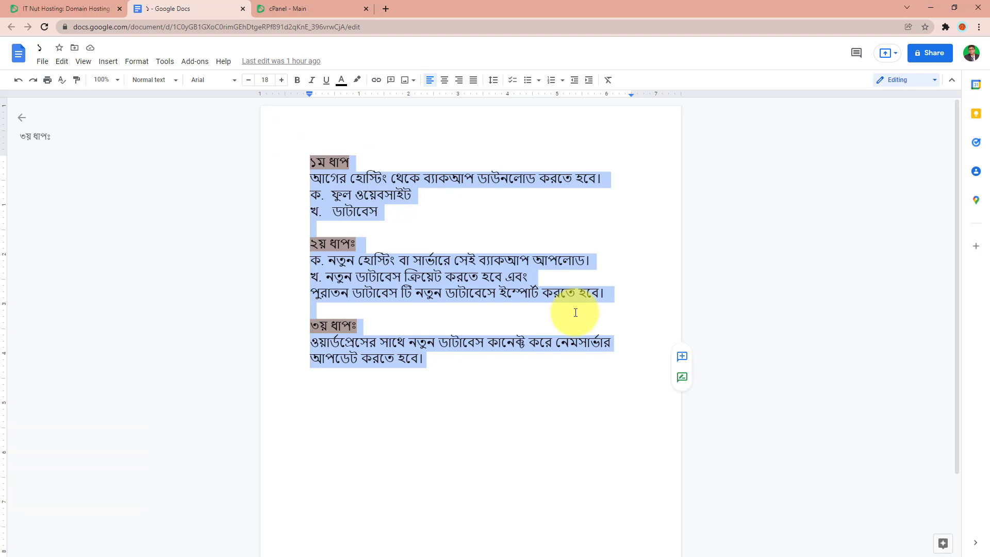
click(508, 357)
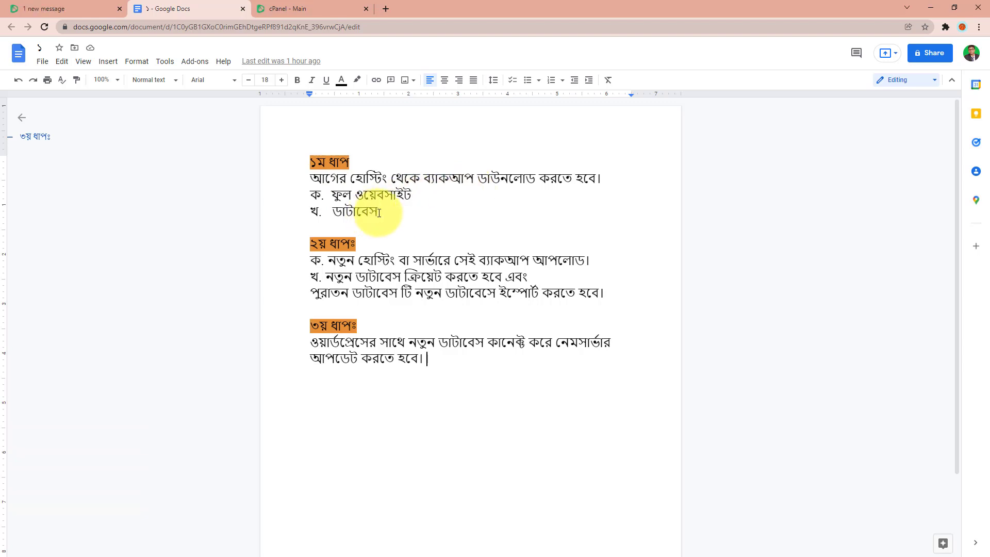
drag(378, 211, 334, 210)
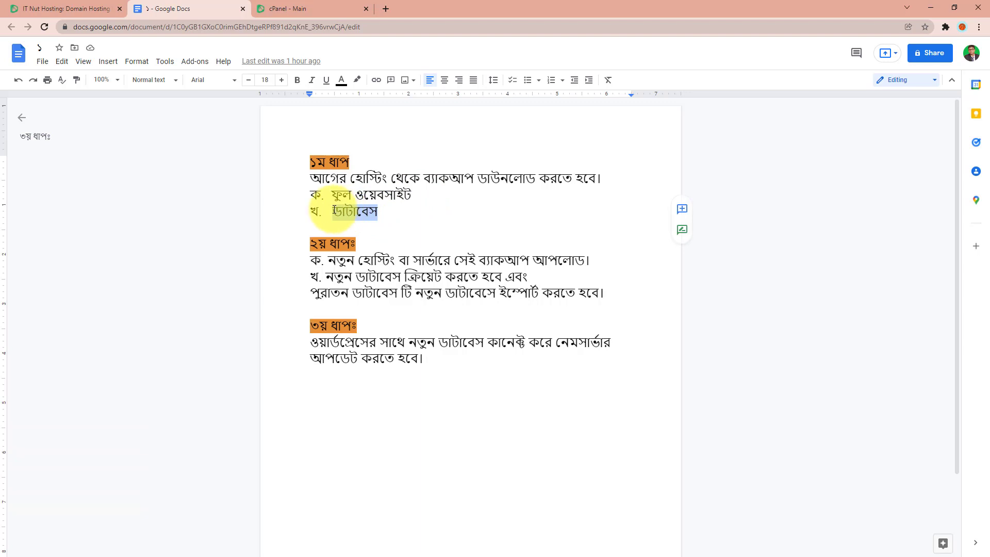
click(400, 208)
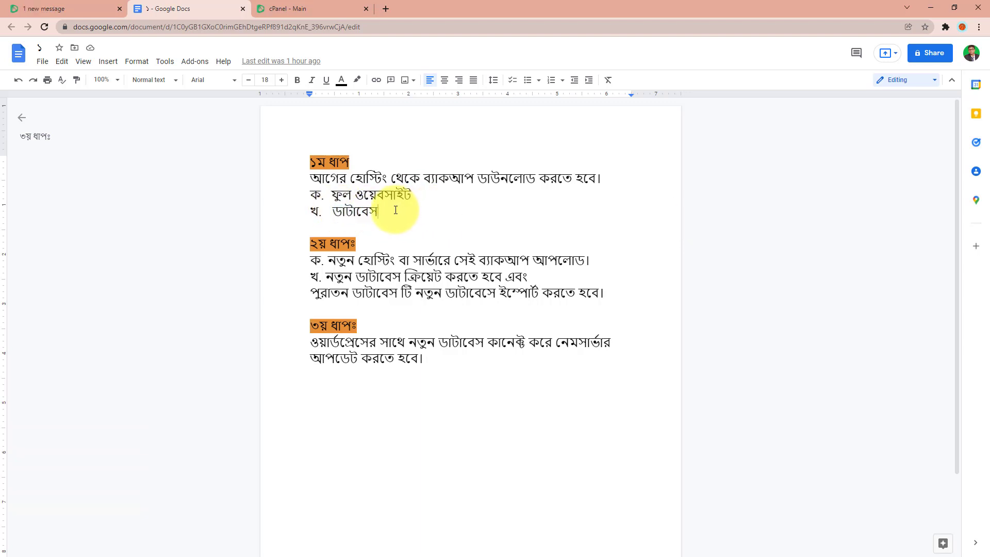
drag(393, 209, 321, 163)
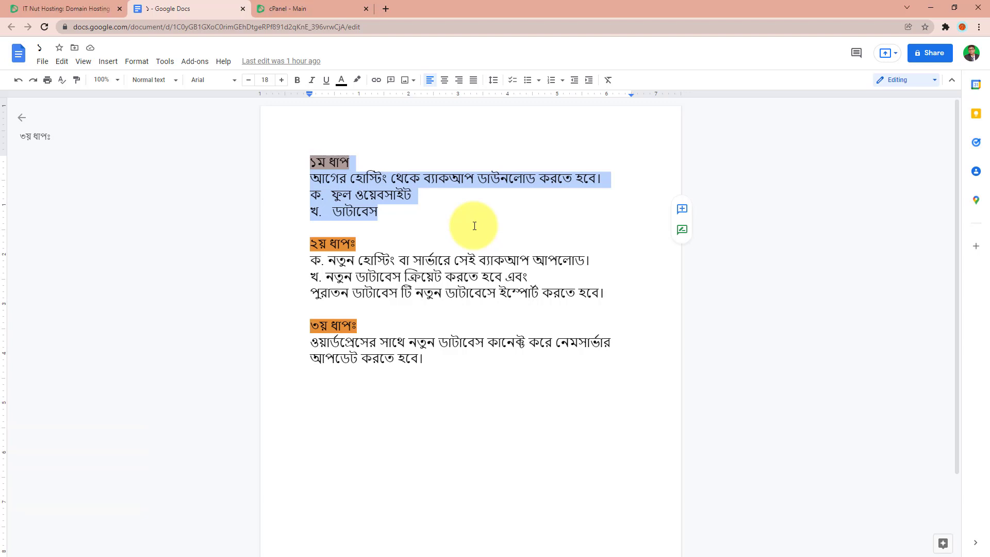
click(394, 214)
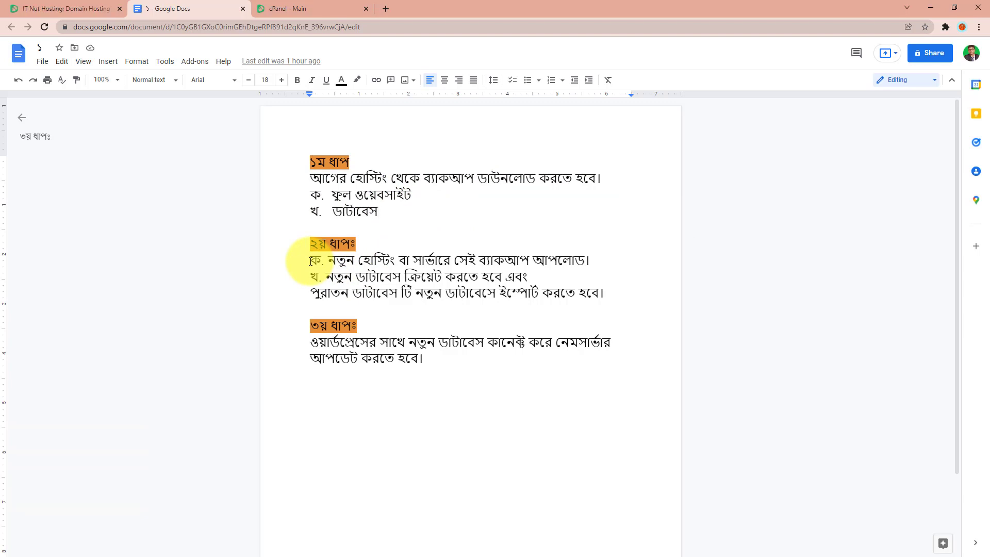
drag(330, 261, 586, 263)
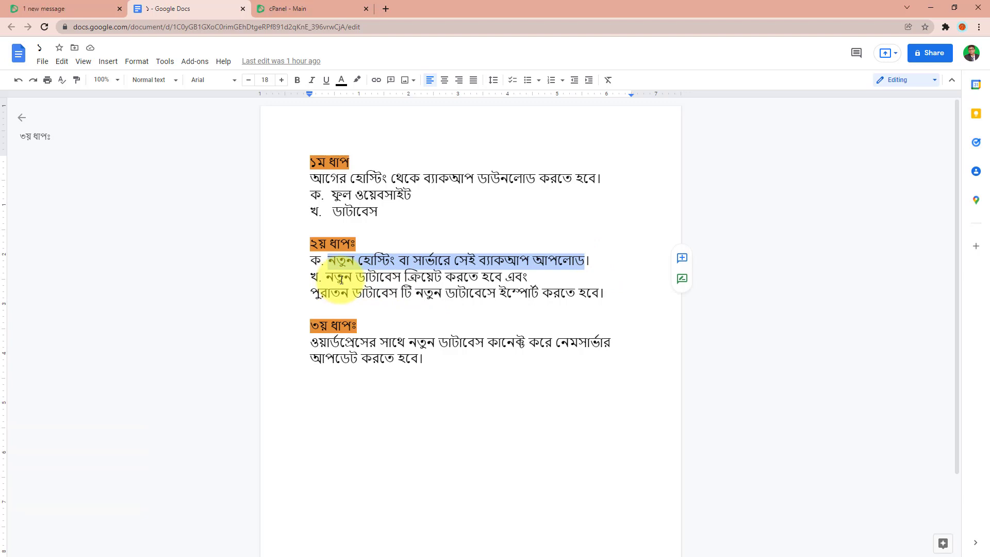
click(603, 298)
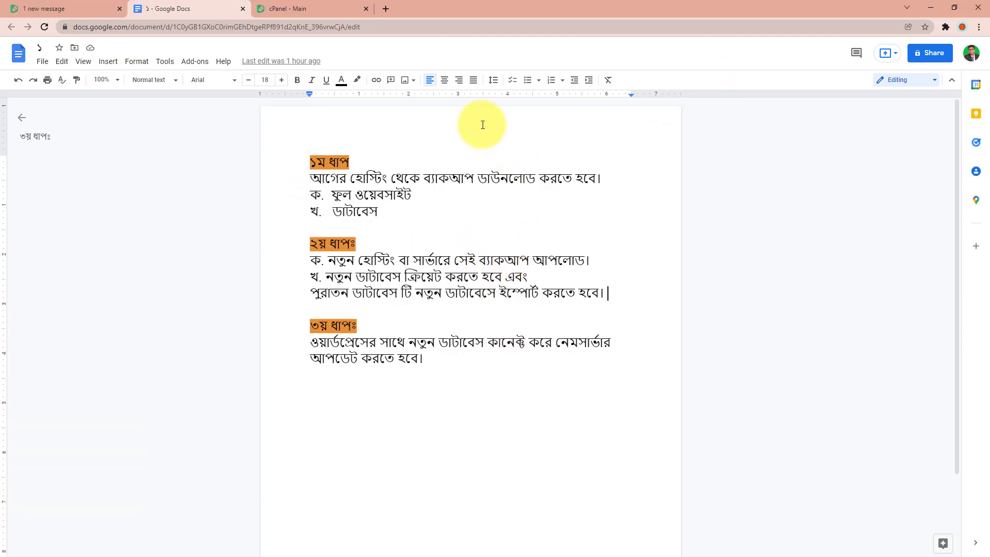
Switch to the hosting account's cPanel and open its File Manager.
click(315, 10)
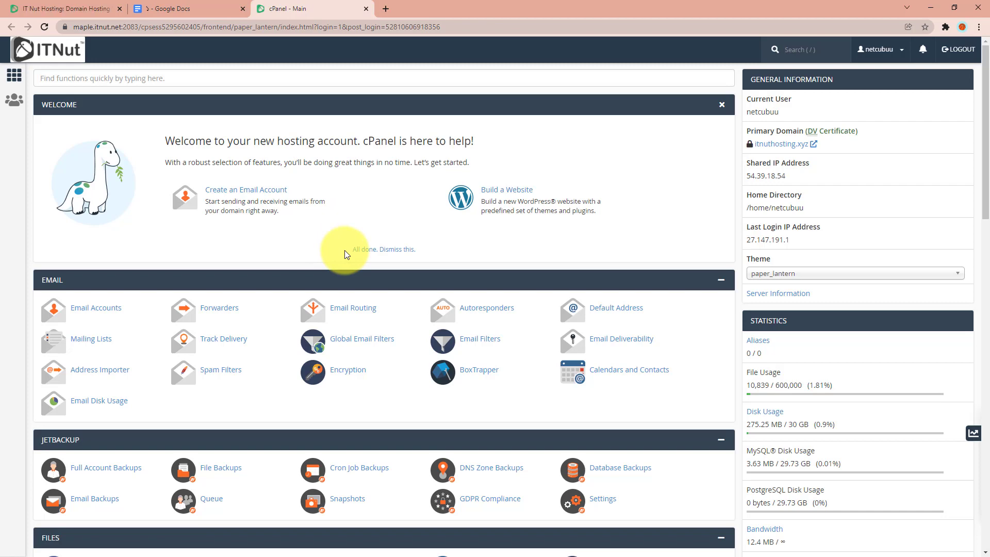
scroll(211, 286, down, 5)
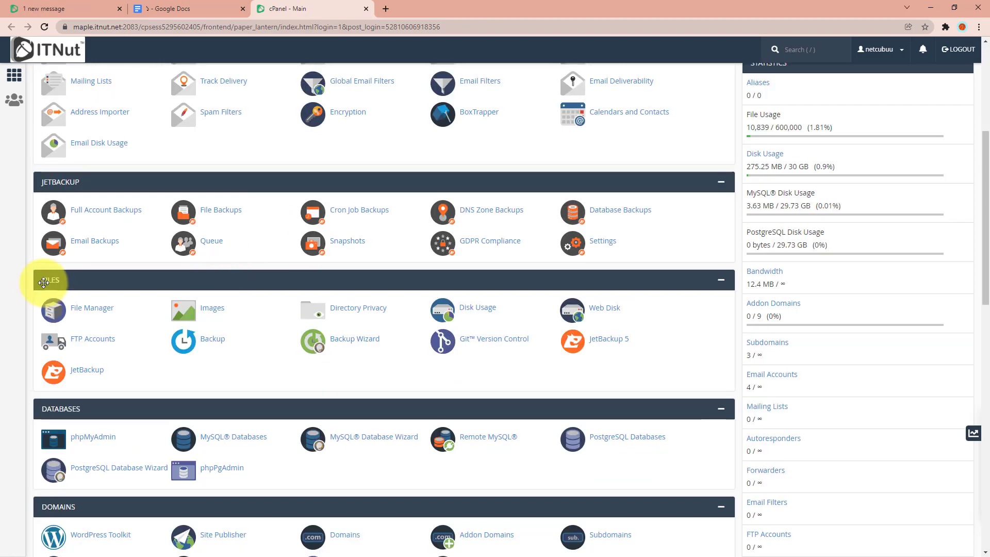
click(82, 317)
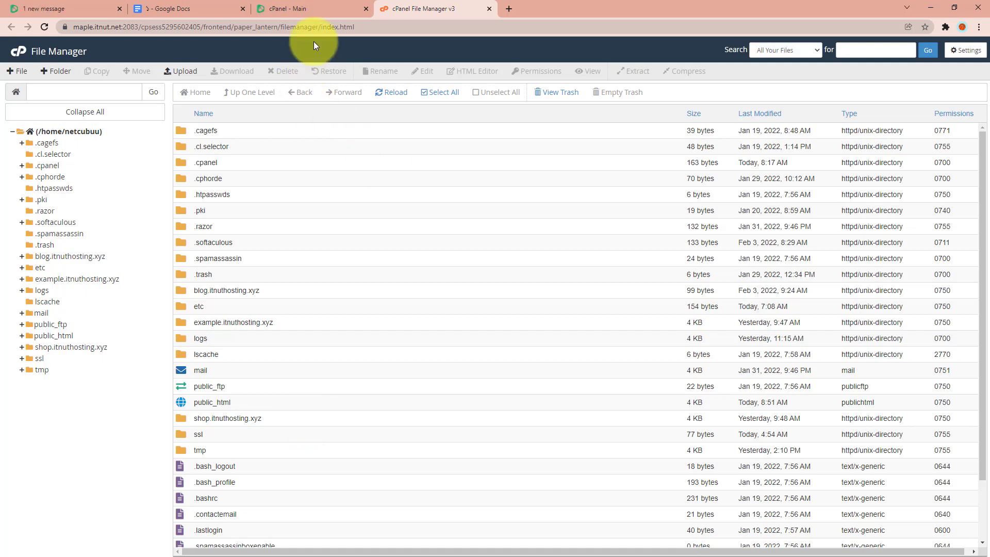
Check the primary domain on the cPanel main page and compare it with the site folders in File Manager.
click(309, 8)
scroll(730, 199, up, 5)
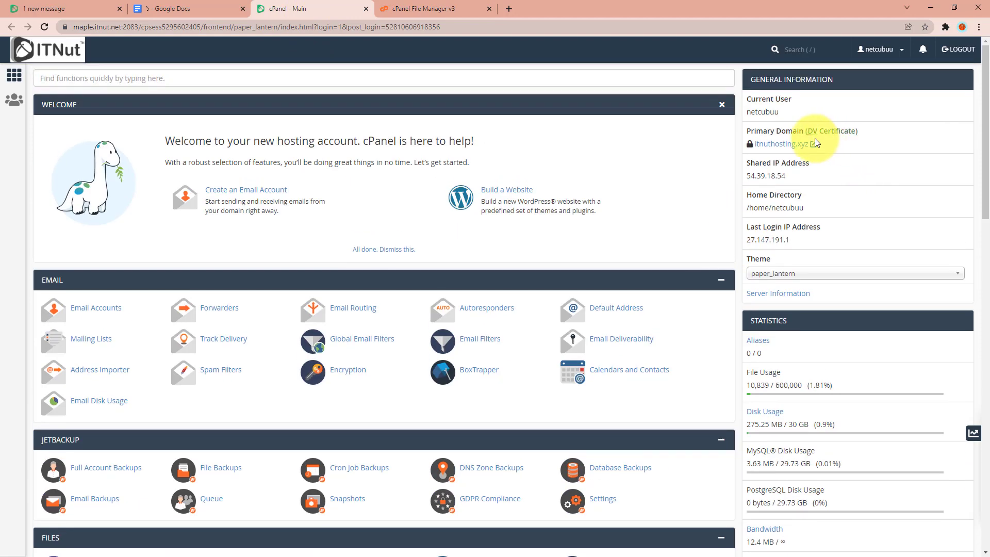
click(446, 8)
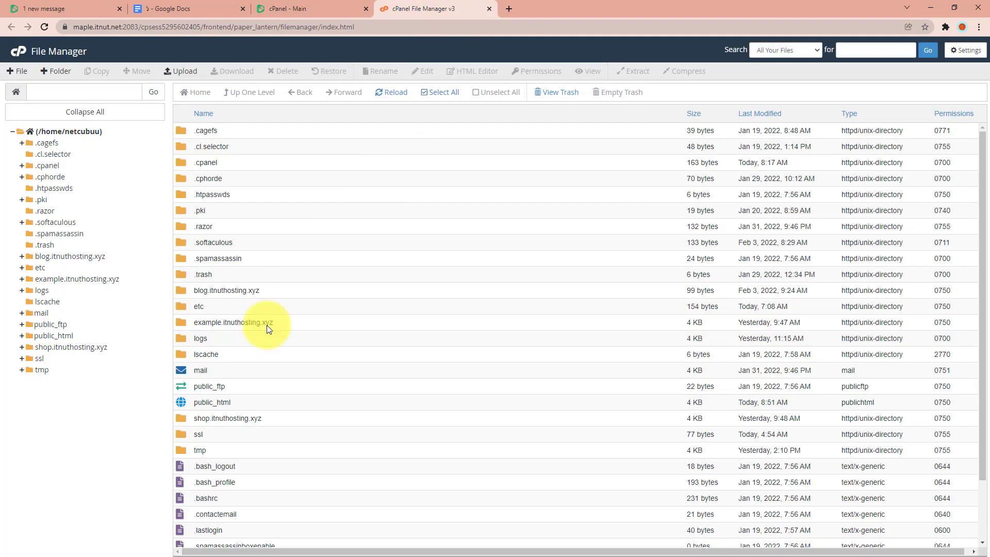
click(247, 407)
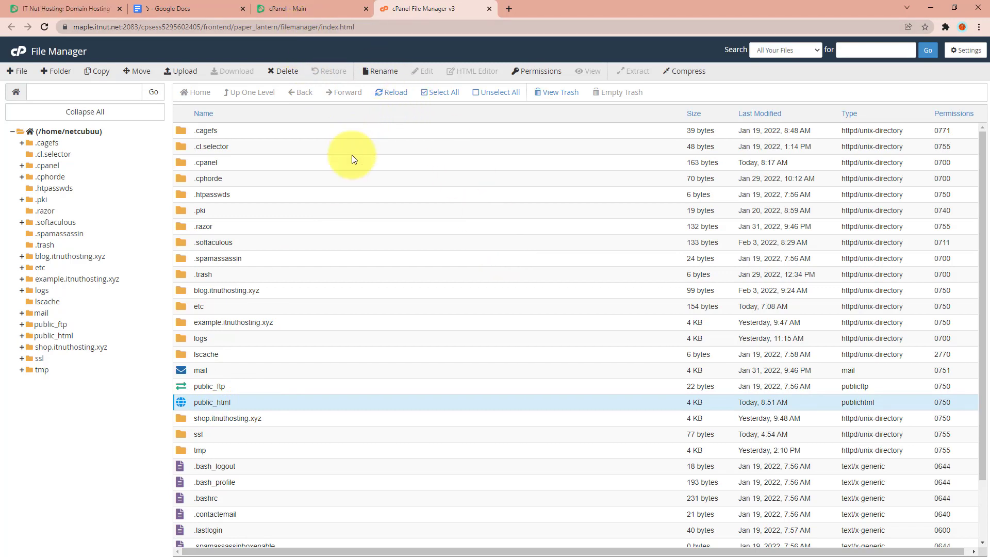
click(299, 323)
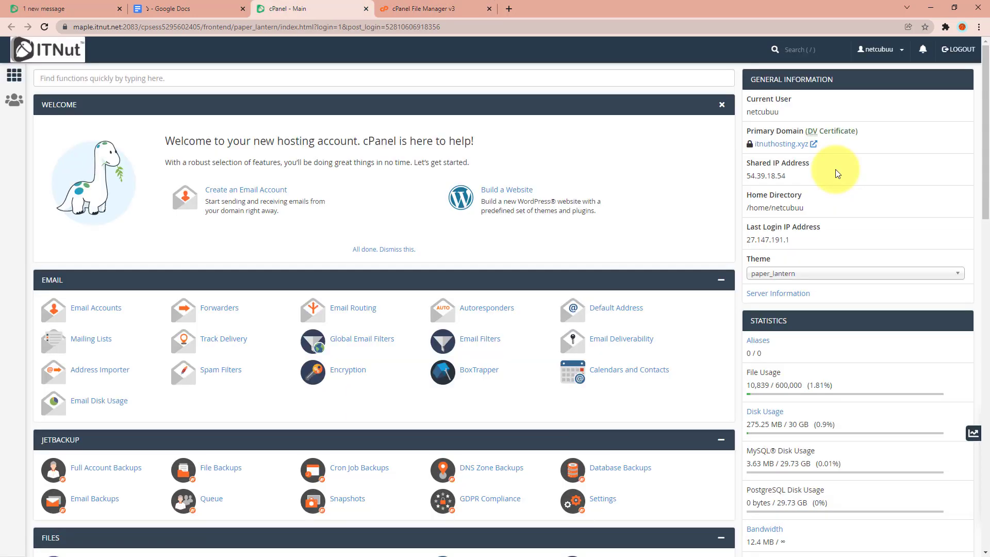
click(442, 9)
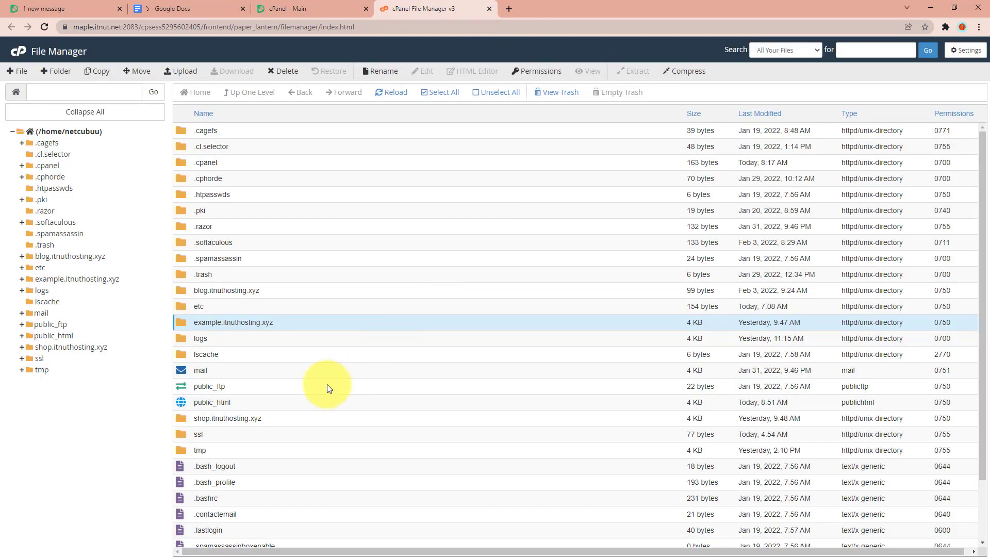
Open the public_html folder and save the File Manager preferences with Show Hidden Files (dotfiles) enabled.
double_click(230, 392)
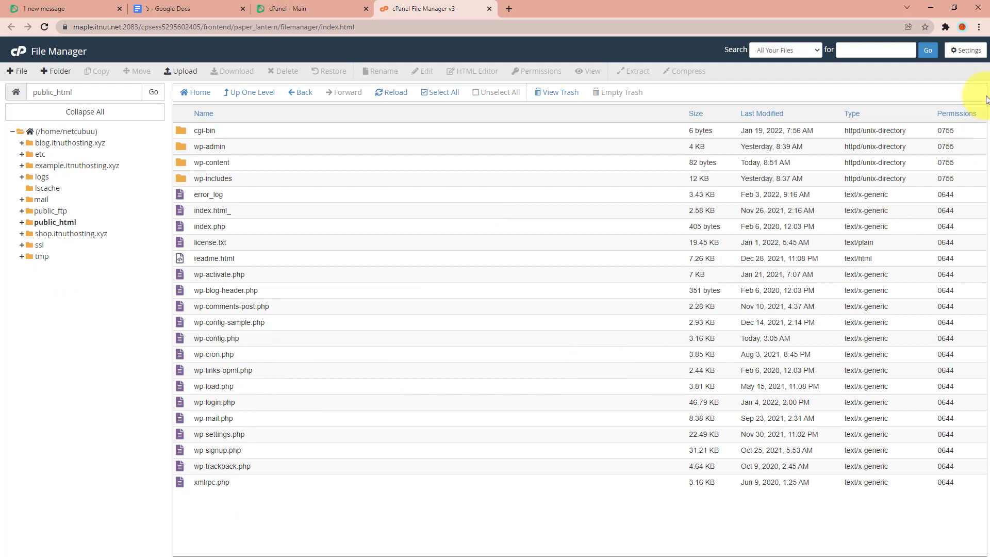
click(965, 50)
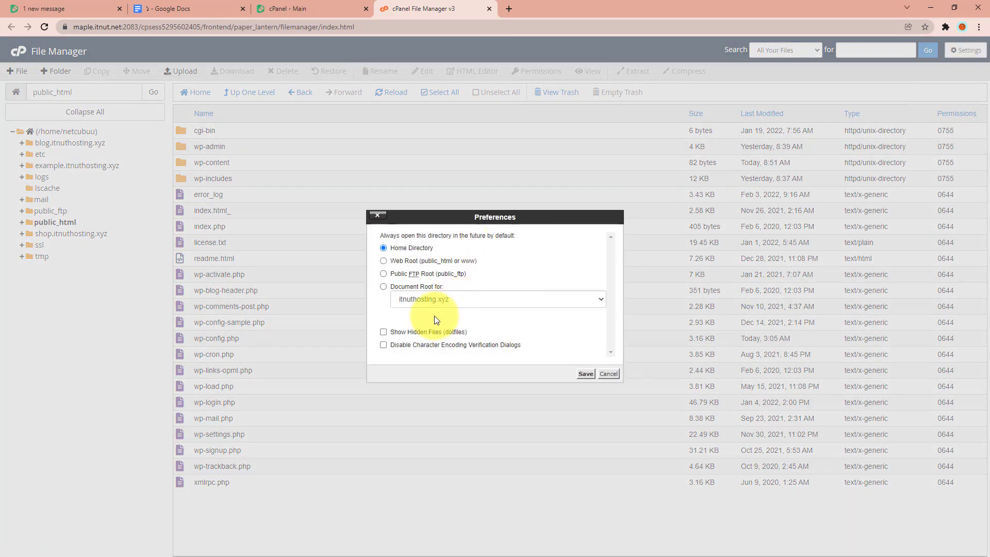
click(384, 332)
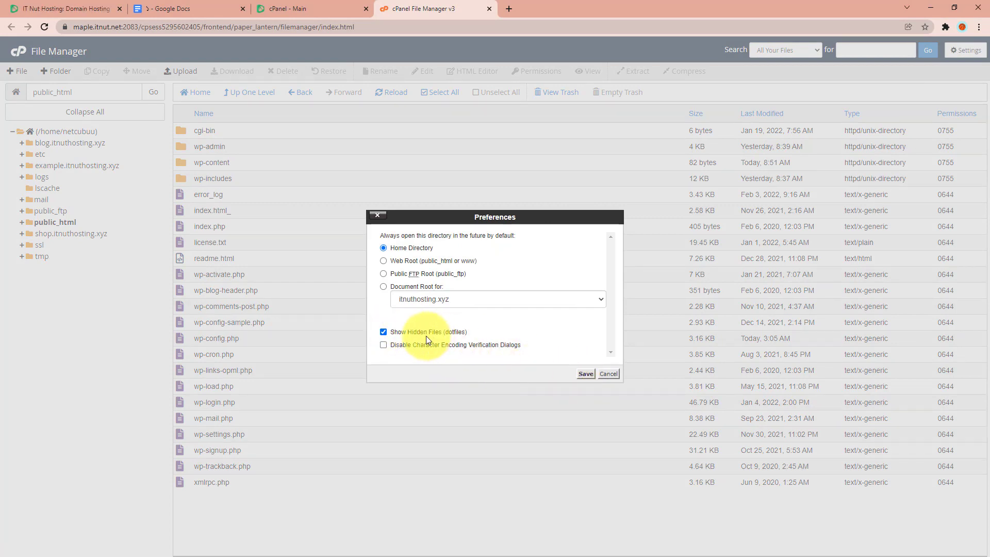
click(586, 375)
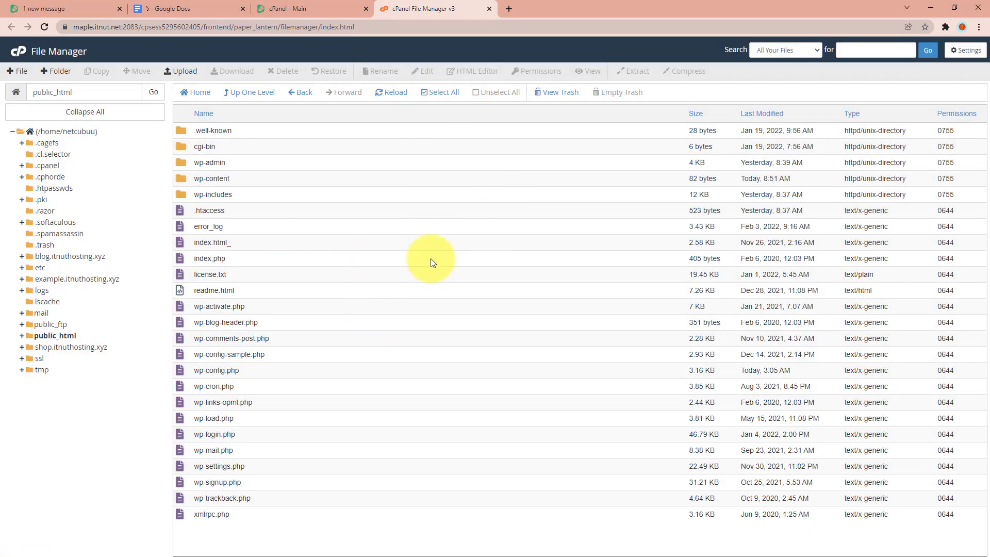
Compress all files and folders in public_html into a Zip Archive and dismiss the compression results.
click(439, 98)
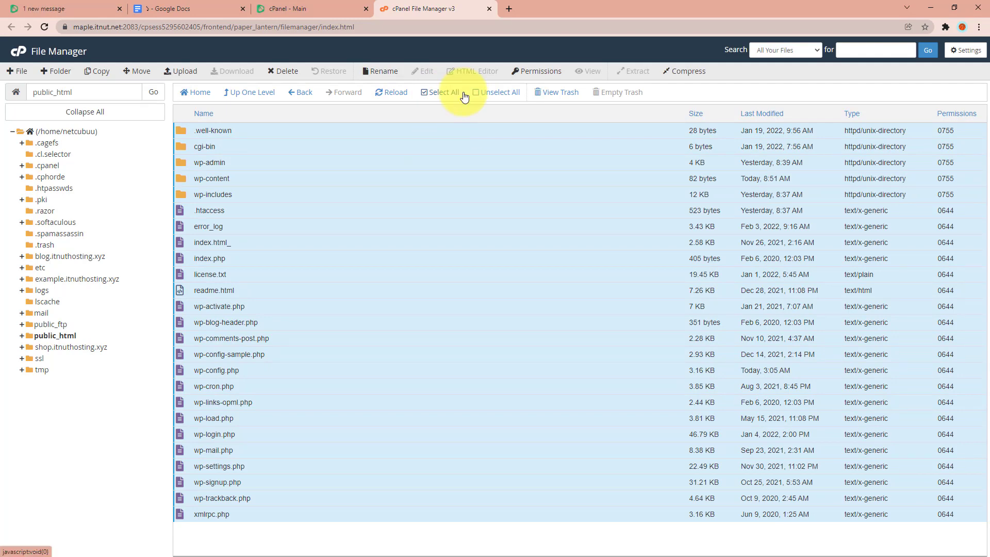
click(693, 74)
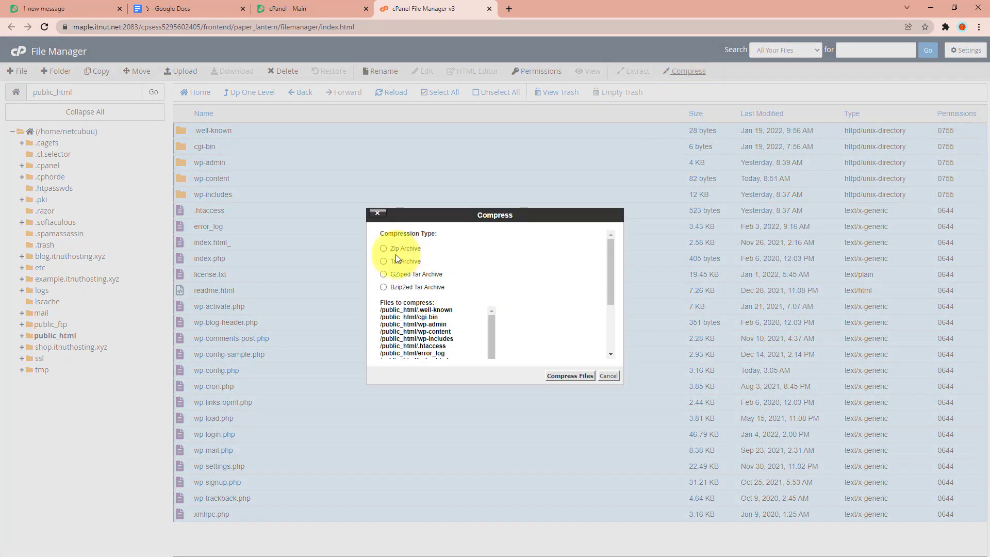
click(384, 249)
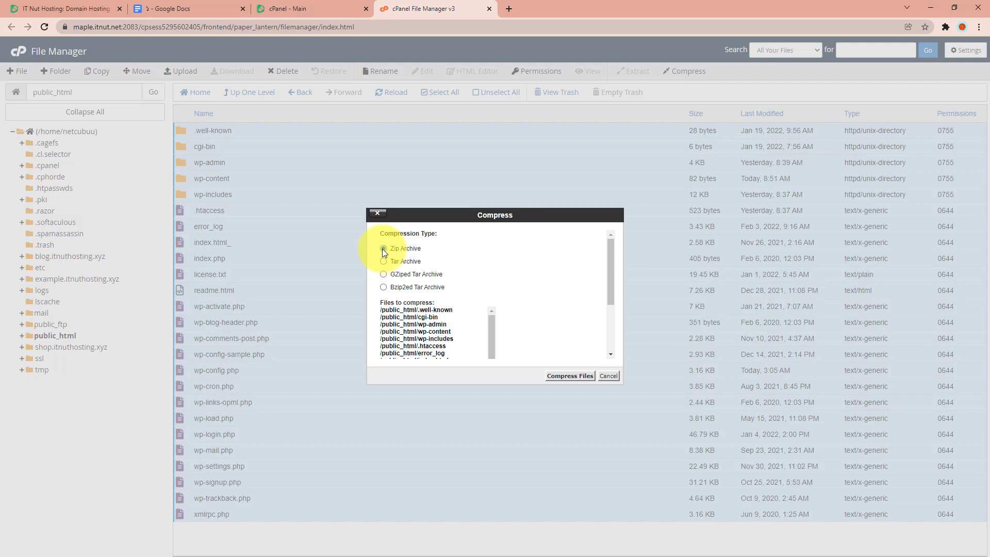
click(561, 377)
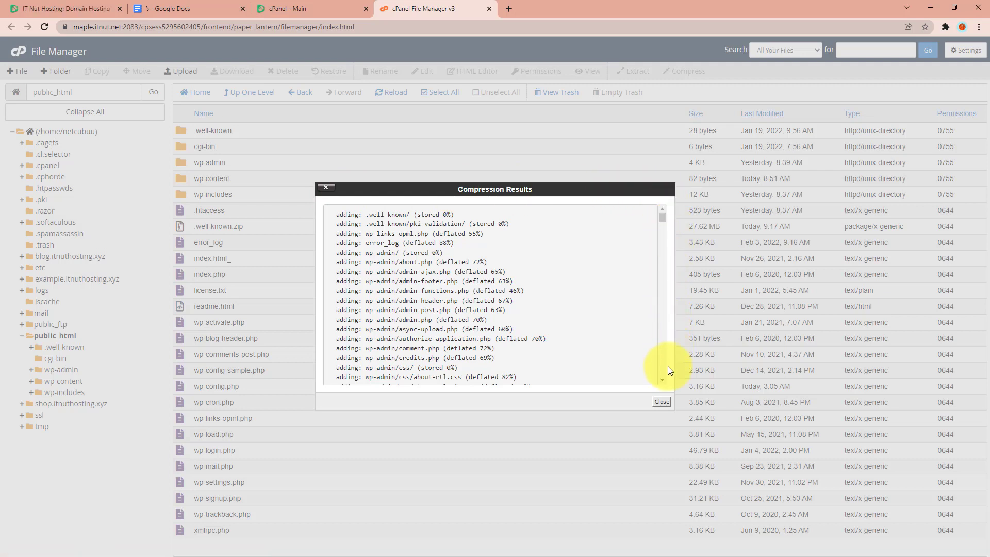
click(664, 402)
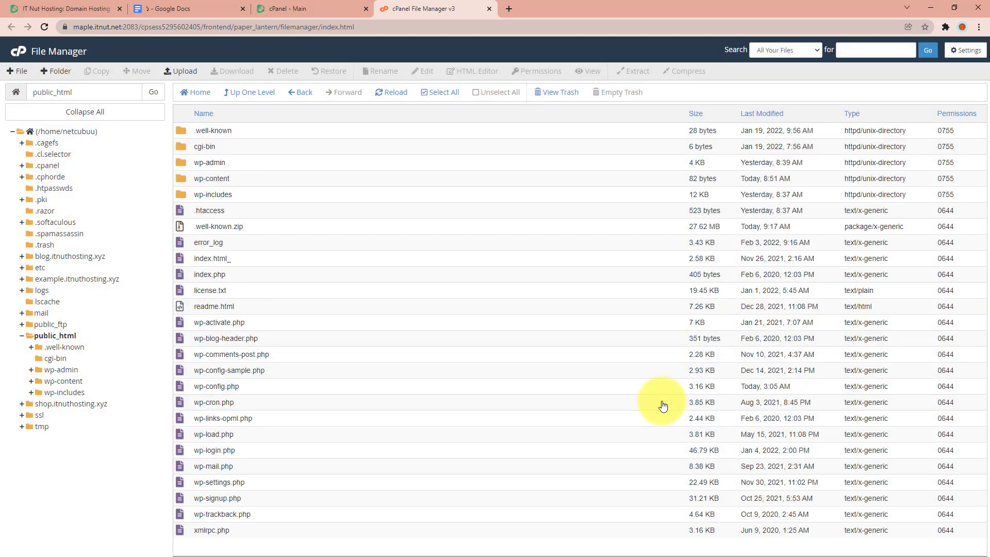
Rename the archive .well-known.zip to .Backup.zip.
click(247, 230)
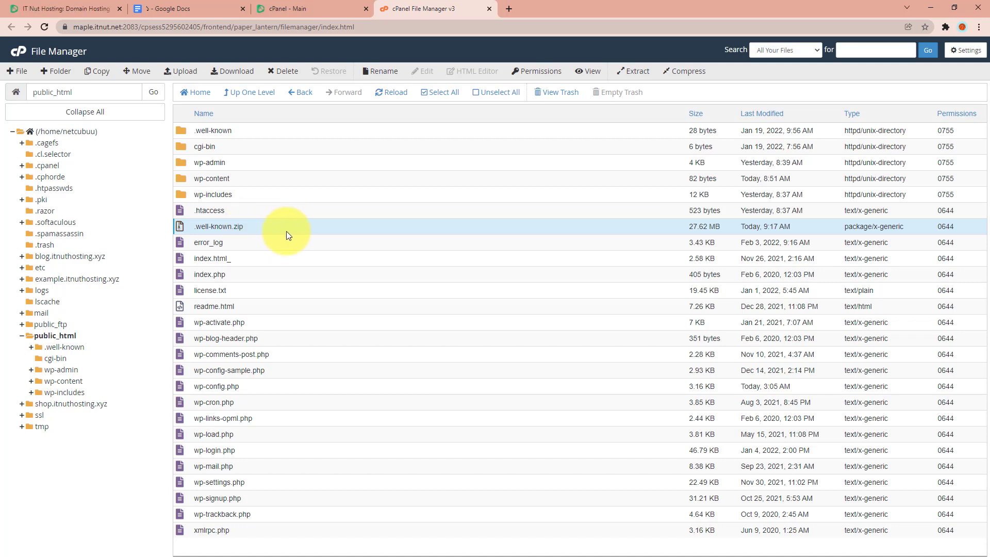
click(379, 73)
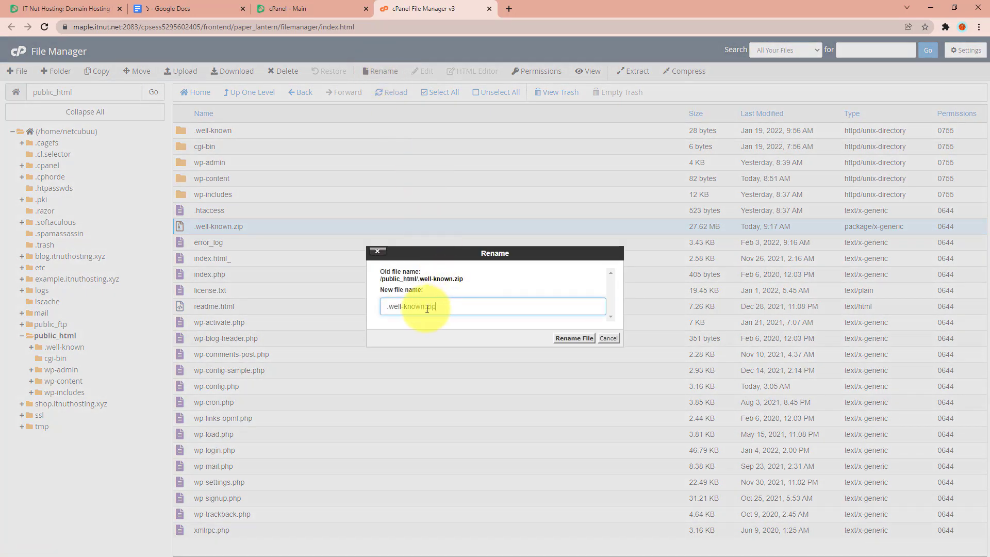
drag(426, 306, 388, 306)
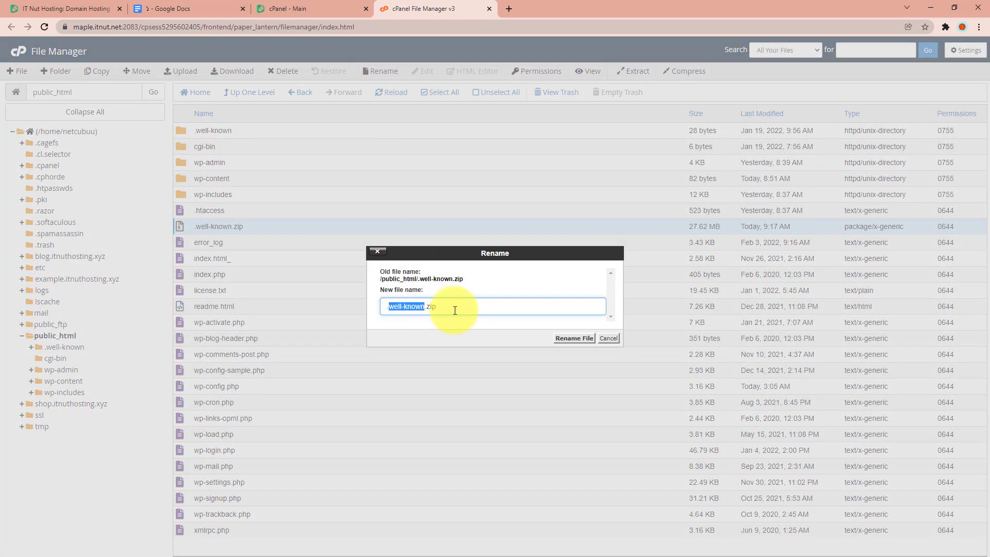
click(427, 306)
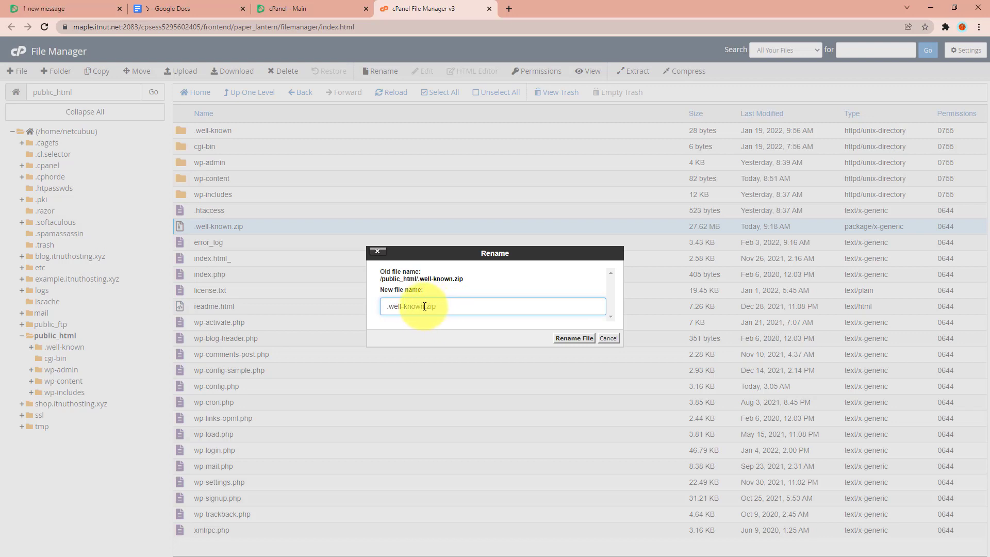
drag(424, 306, 388, 307)
key(BackSpace)
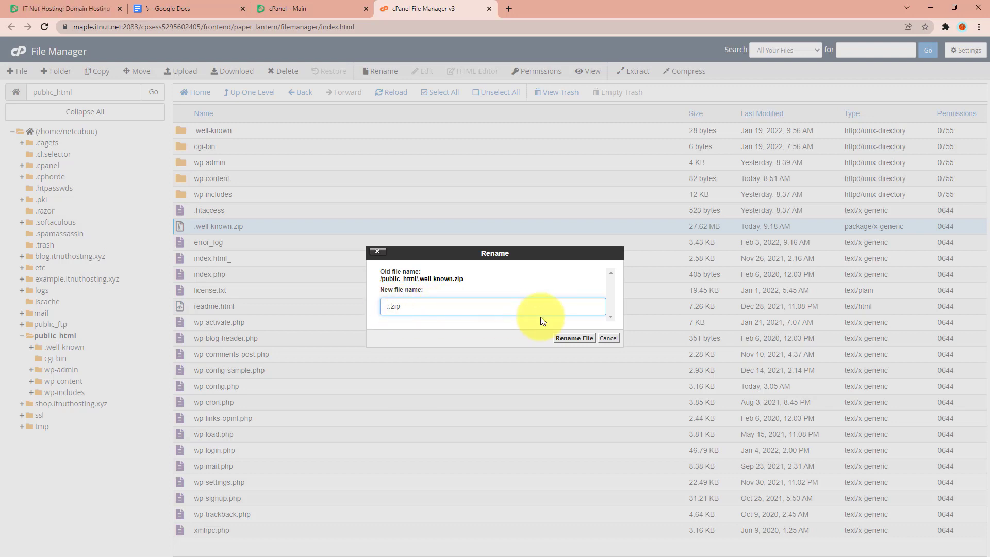
text(Backup)
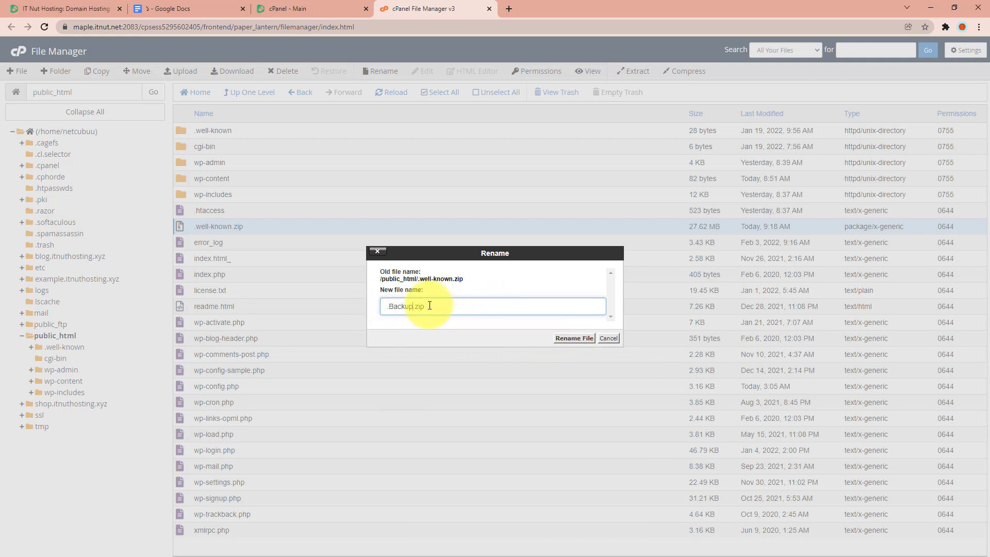
click(566, 341)
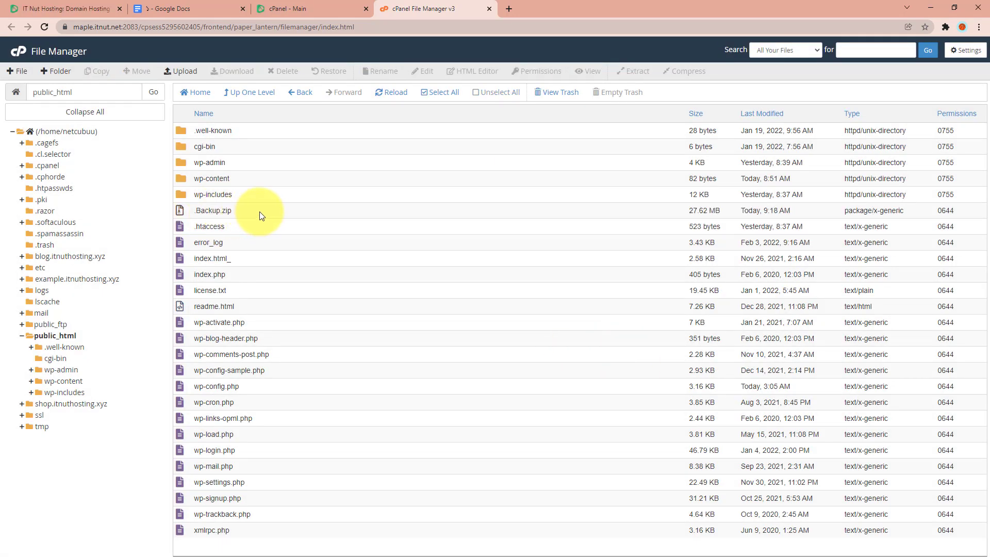
Download .Backup.zip from public_html and check the downloaded file in the local Downloads folder.
click(260, 211)
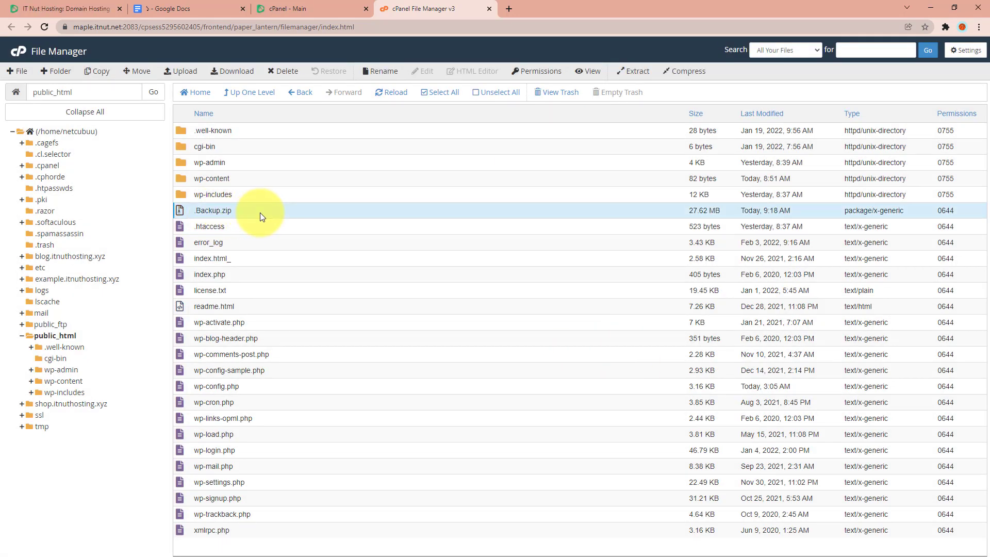
click(233, 73)
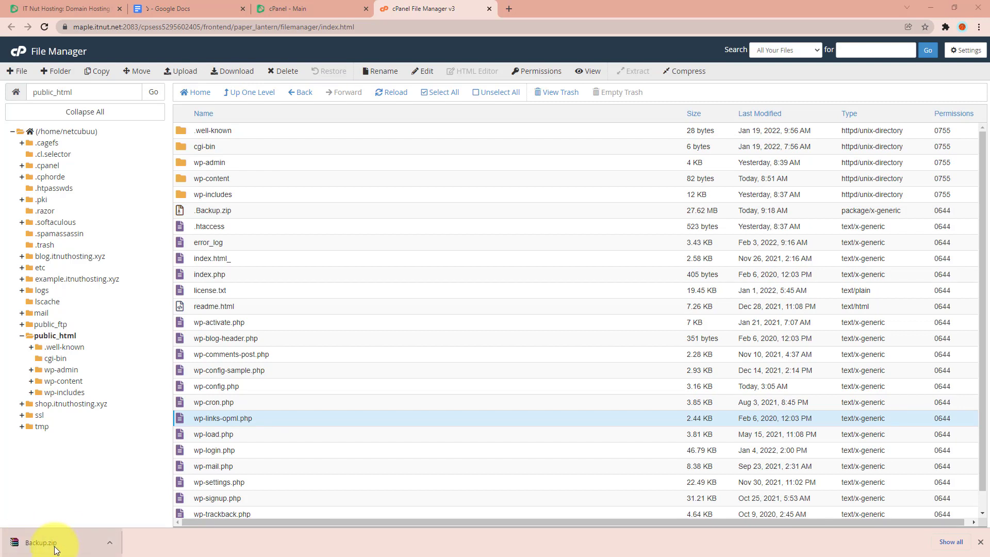
right_click(53, 548)
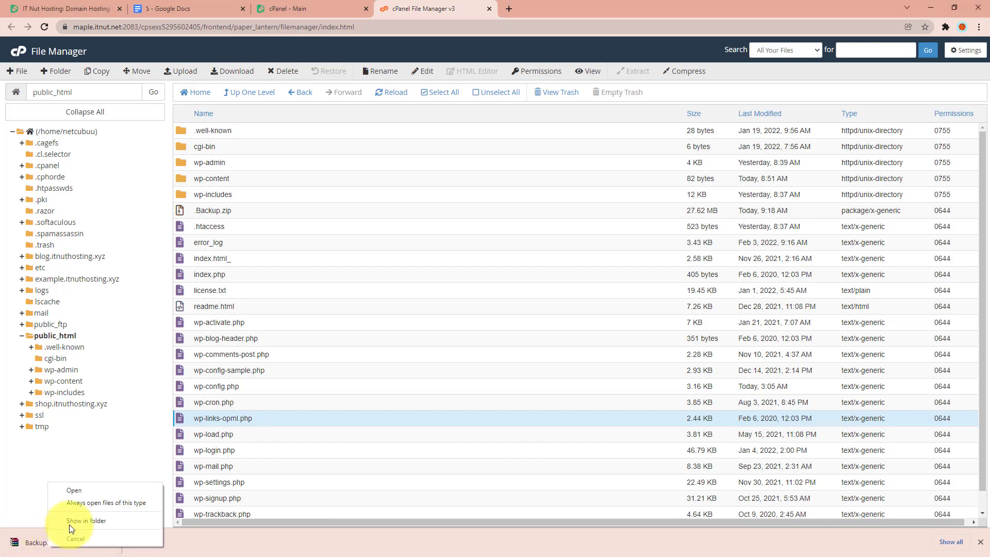
click(72, 524)
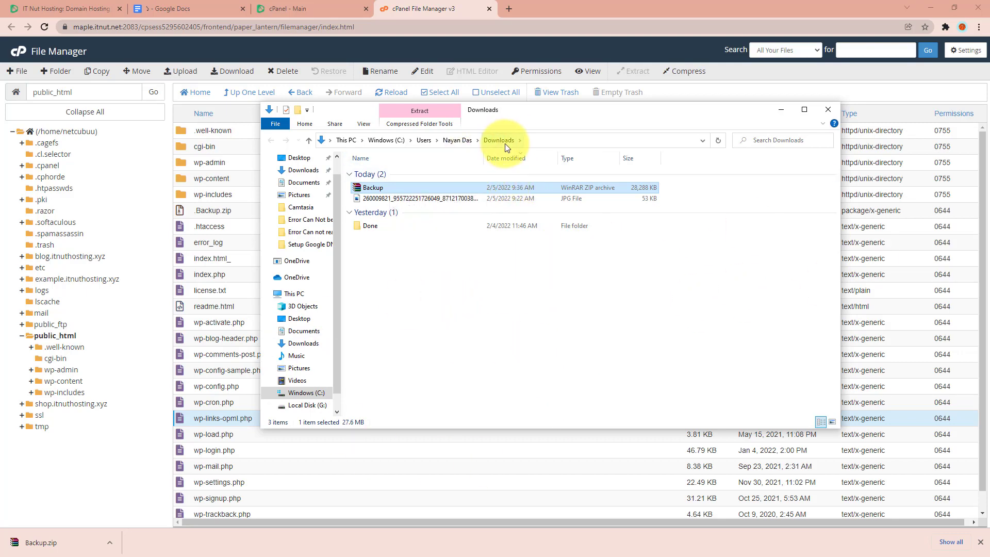
click(828, 109)
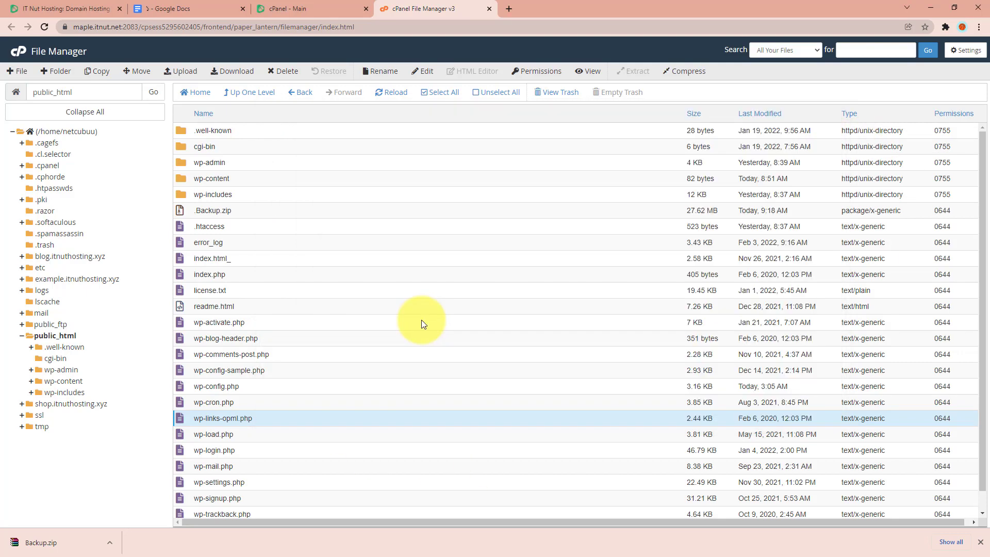
View wp-config.php, copy the DB_NAME value and close the file view.
scroll(422, 319, down, 1)
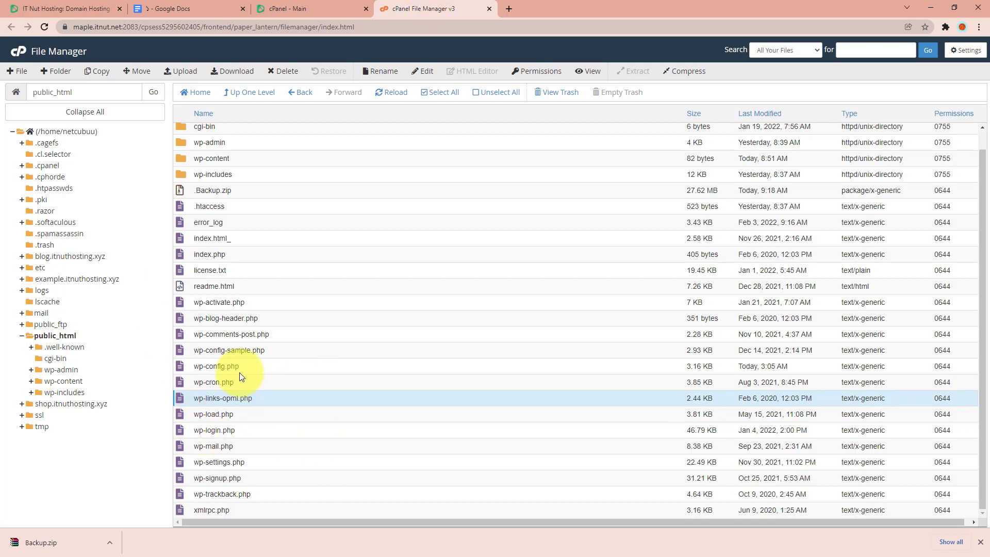
click(277, 367)
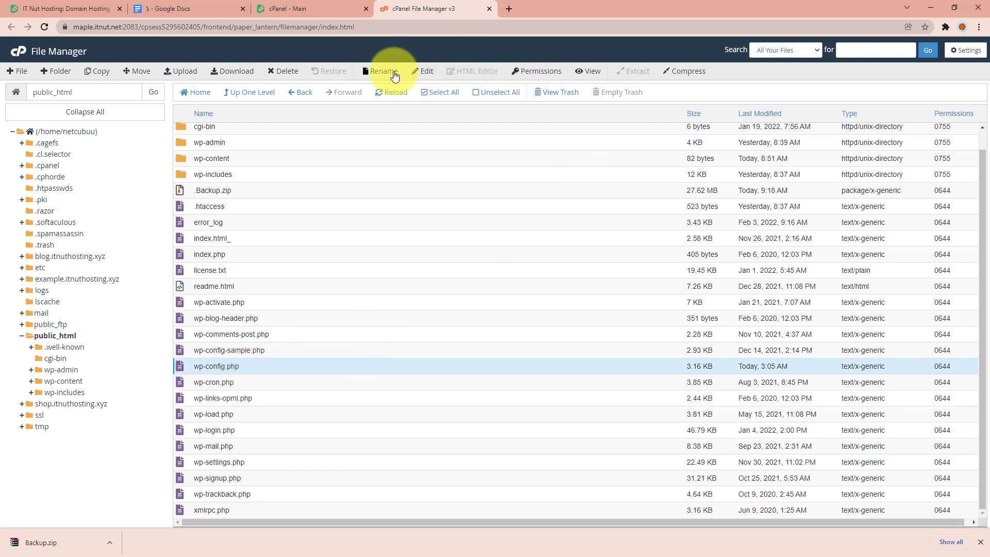
click(580, 75)
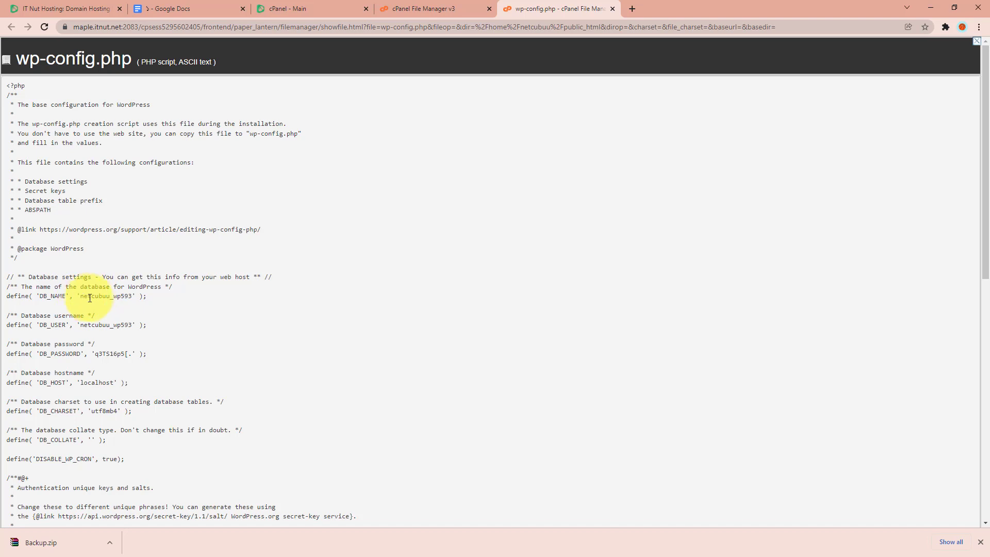
drag(79, 297, 131, 300)
key(ctrl+c)
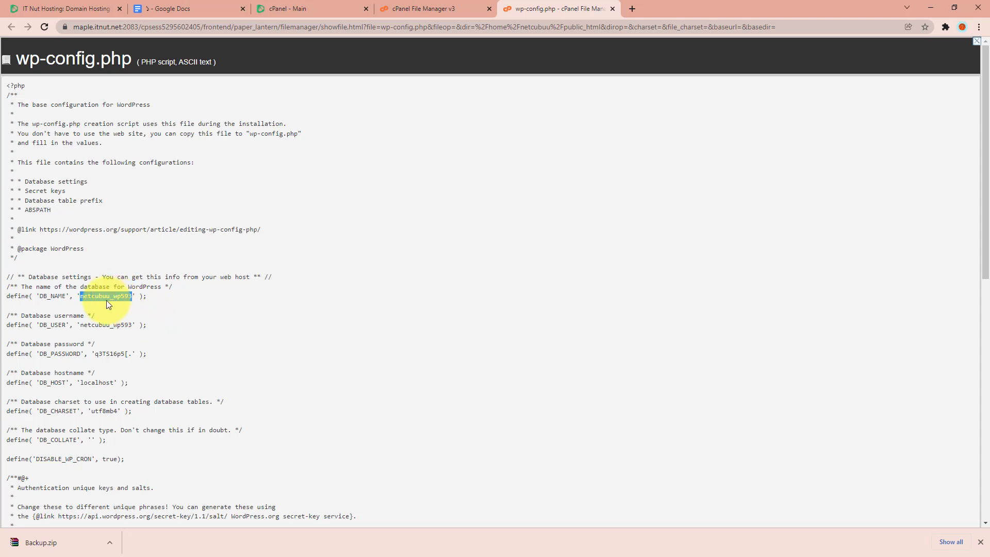
middle_click(553, 3)
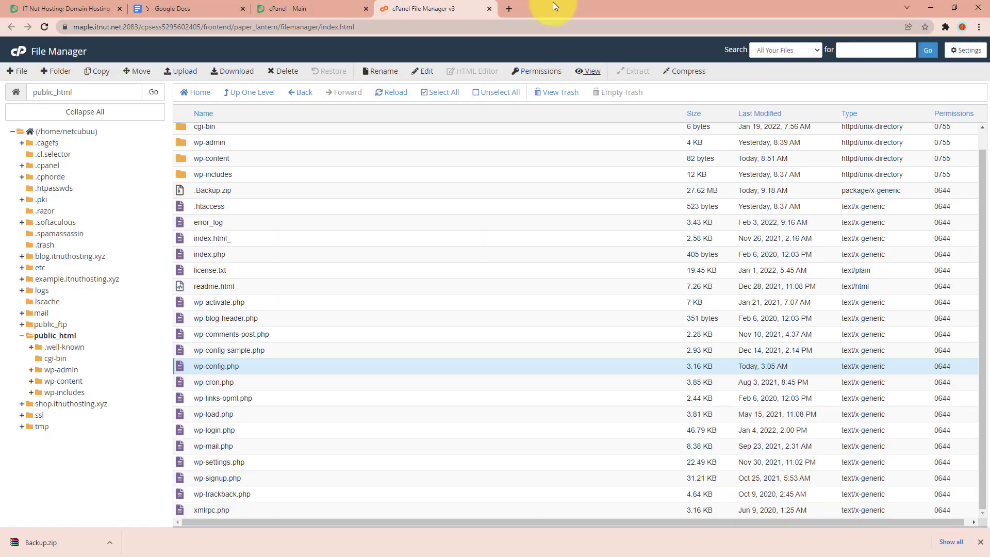
Open phpMyAdmin from the cPanel main page, find the database matching the copied name netcubuu_wp593, and open it.
click(281, 9)
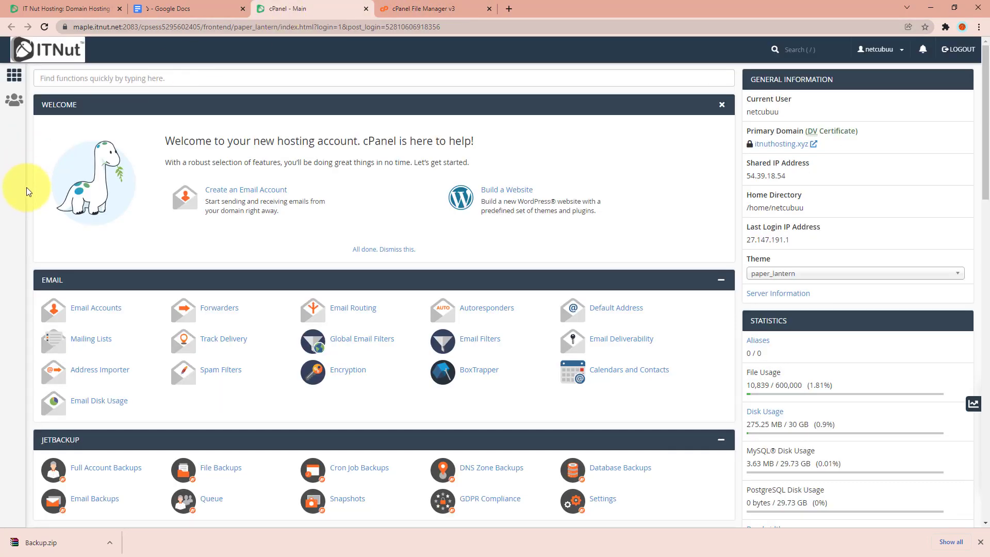
scroll(103, 283, down, 8)
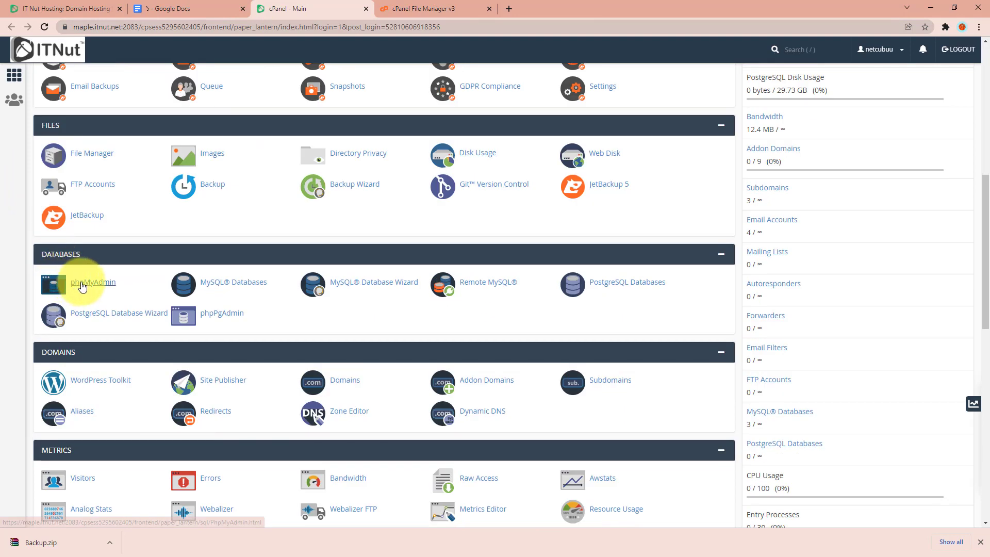
click(57, 286)
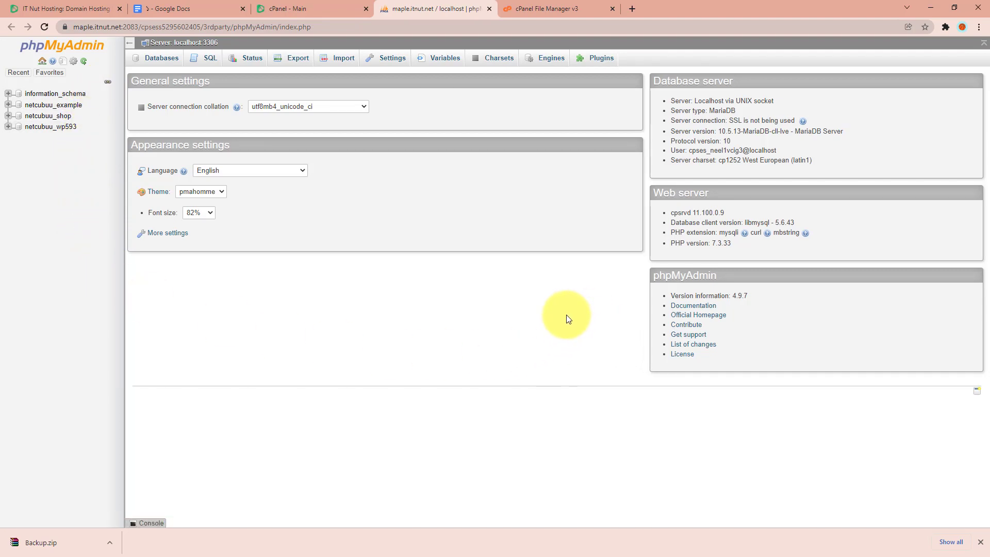
key(ctrl+f)
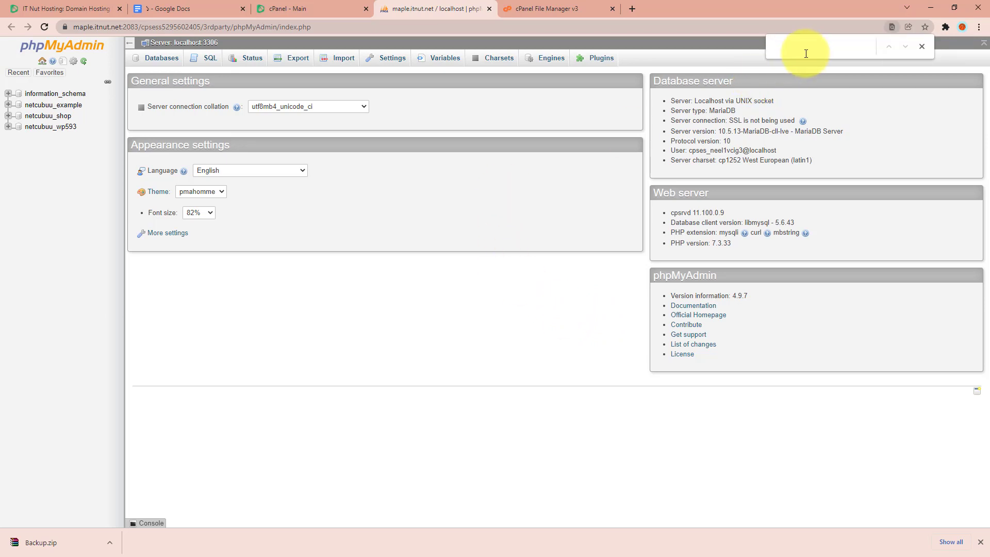
key(ctrl+v)
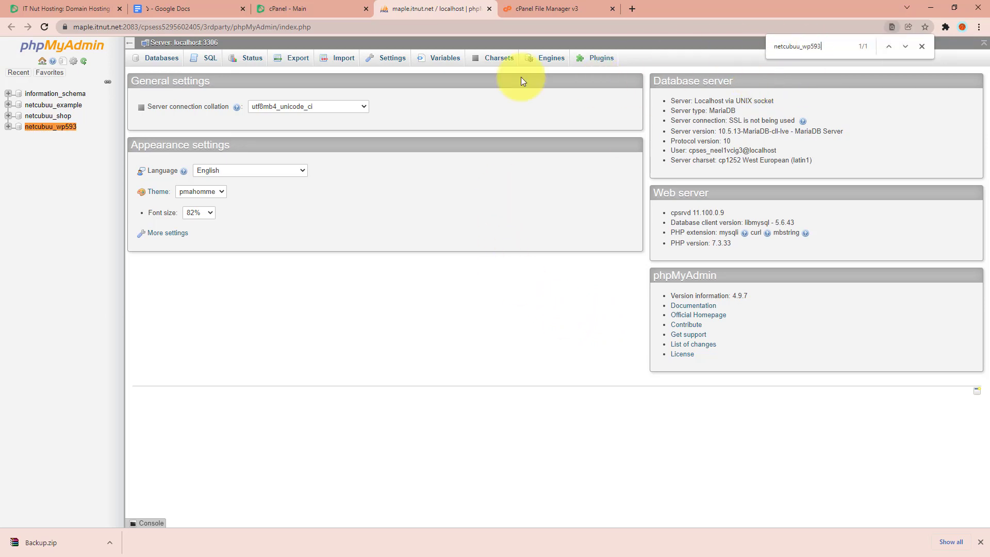
click(46, 130)
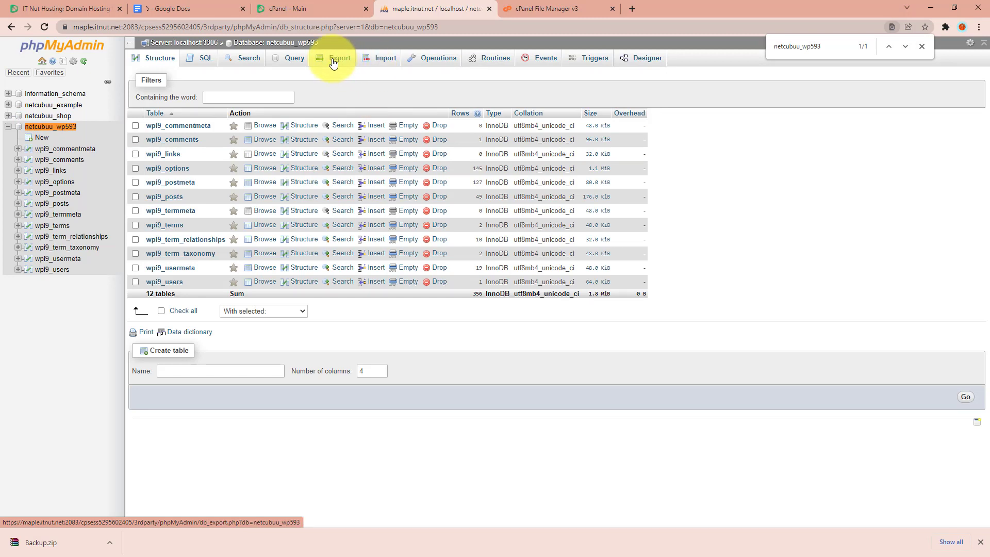
Export the netcubuu_wp593 database with the Quick method in SQL format and check the downloaded file in its folder.
click(333, 61)
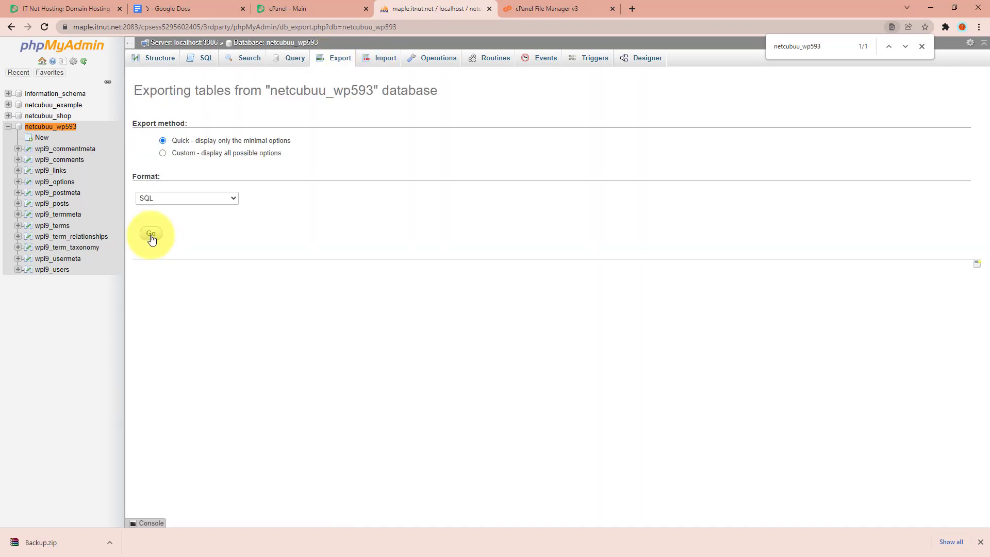
click(150, 235)
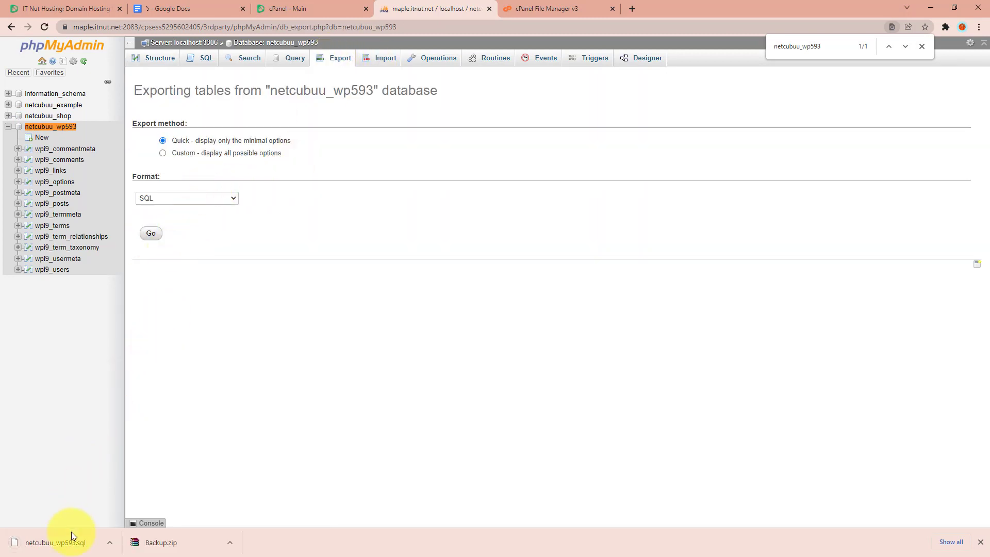
right_click(49, 549)
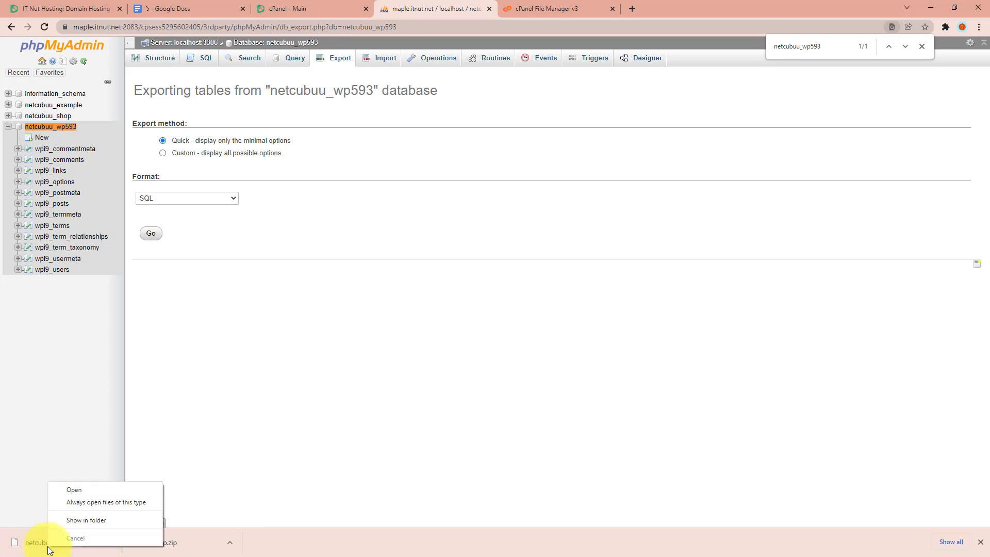
click(76, 522)
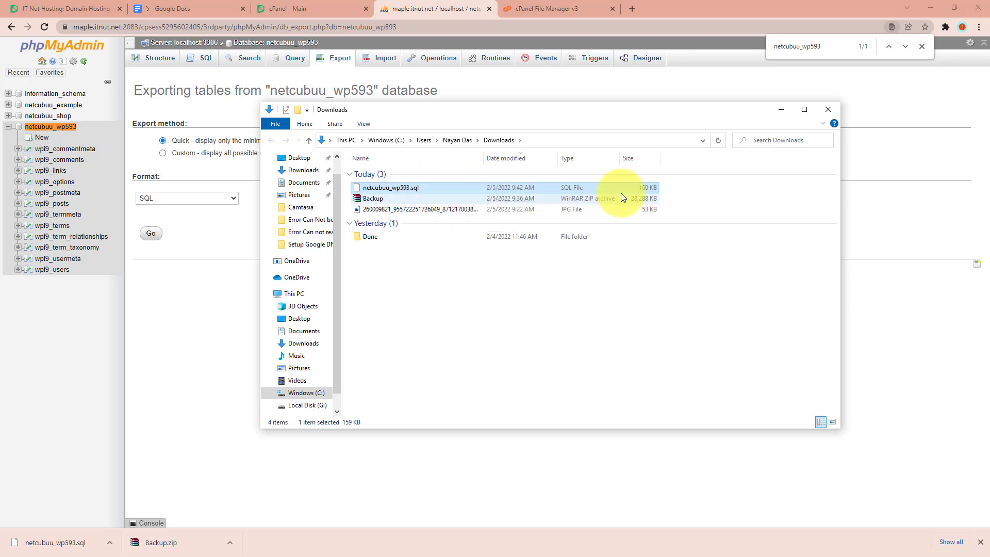
key(alt+Tab)
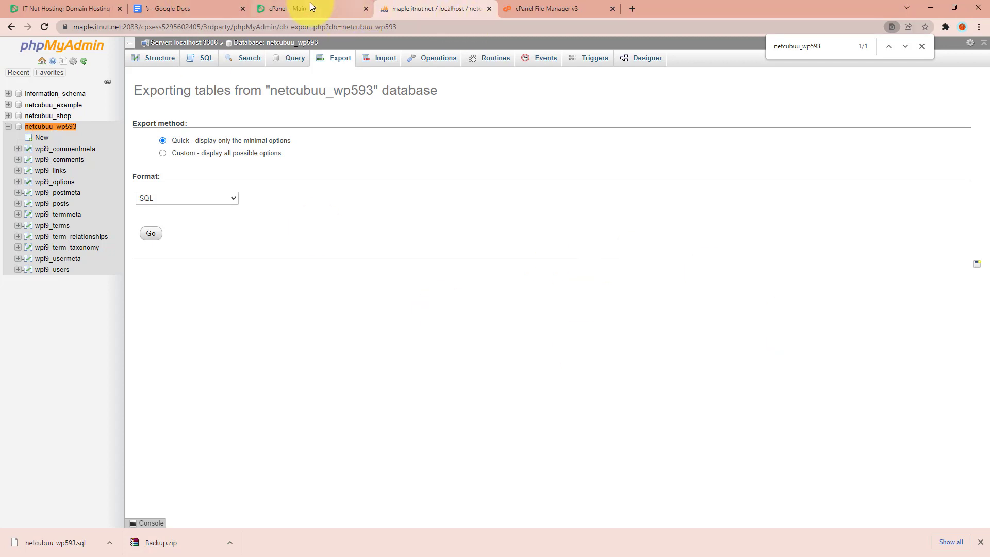
Close the old hosting's phpMyAdmin, File Manager and cPanel pages.
middle_click(430, 5)
middle_click(413, 5)
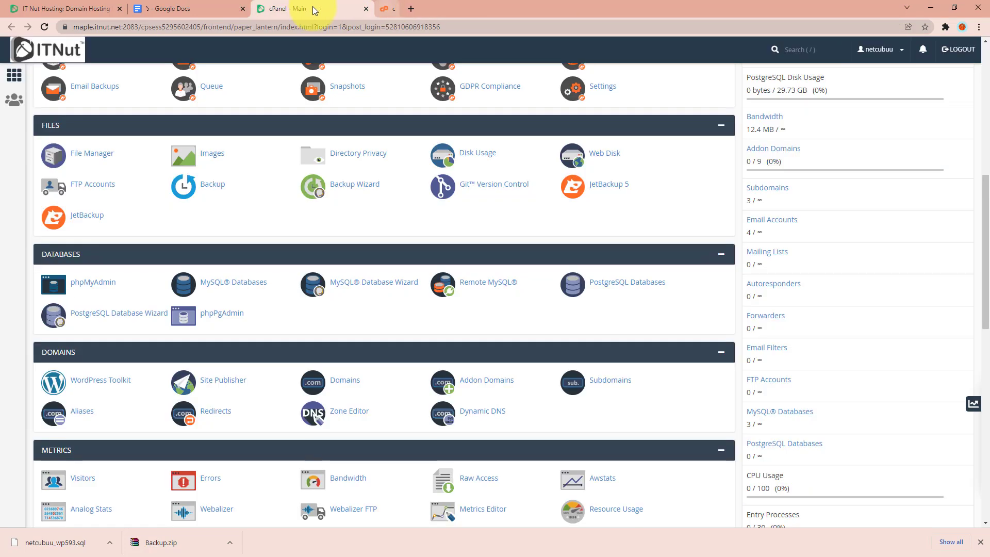
middle_click(310, 7)
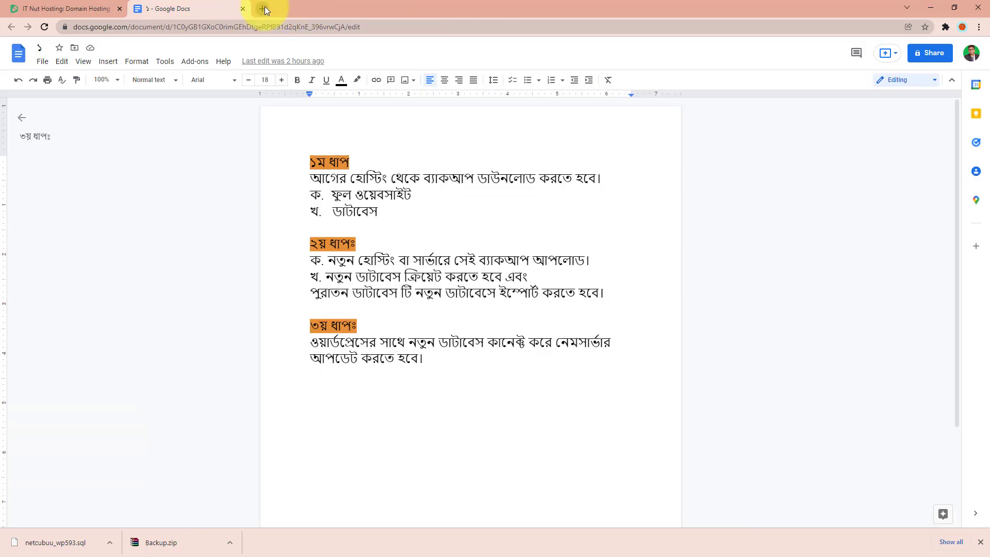
Log in to the new hosting's cPanel with the filled-in credentials and open its File Manager.
click(264, 8)
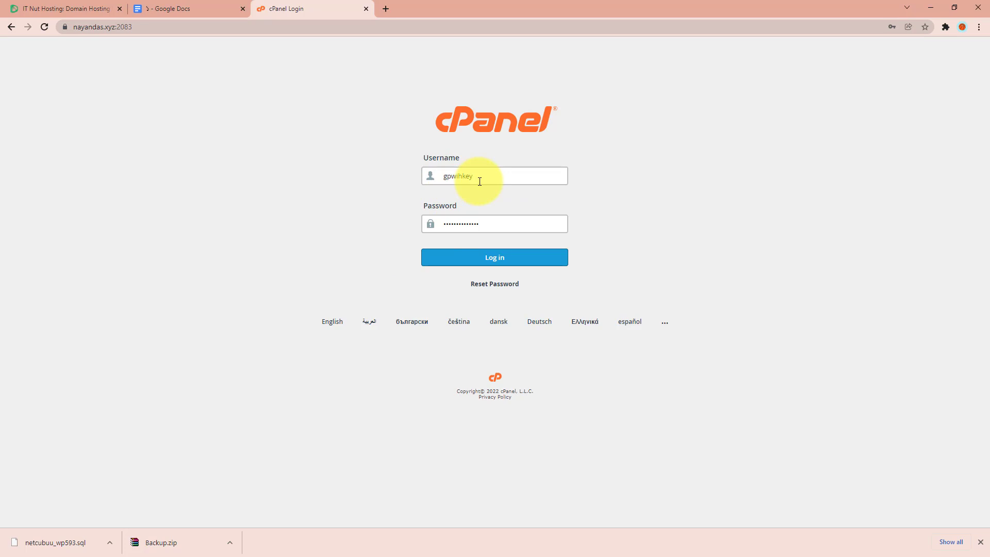
click(473, 260)
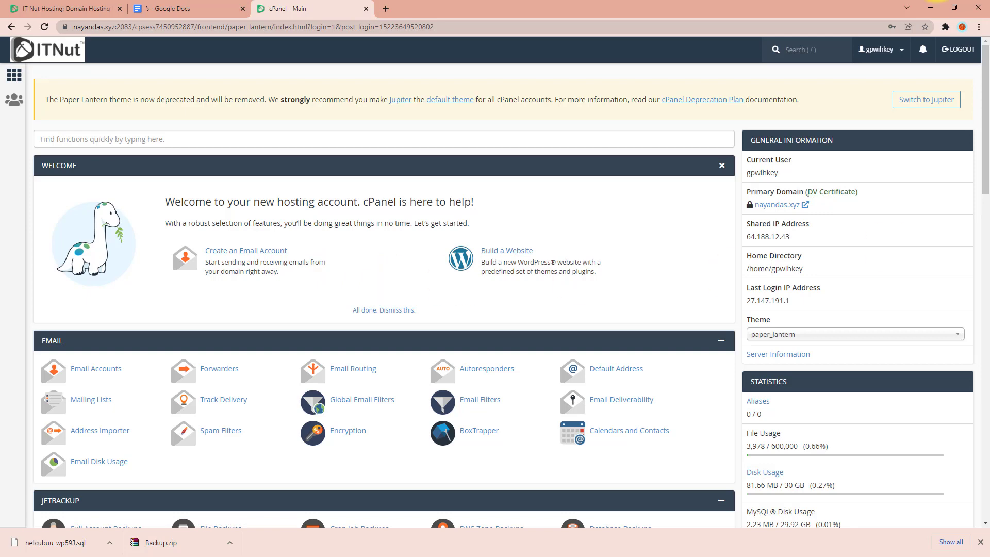
scroll(242, 386, down, 4)
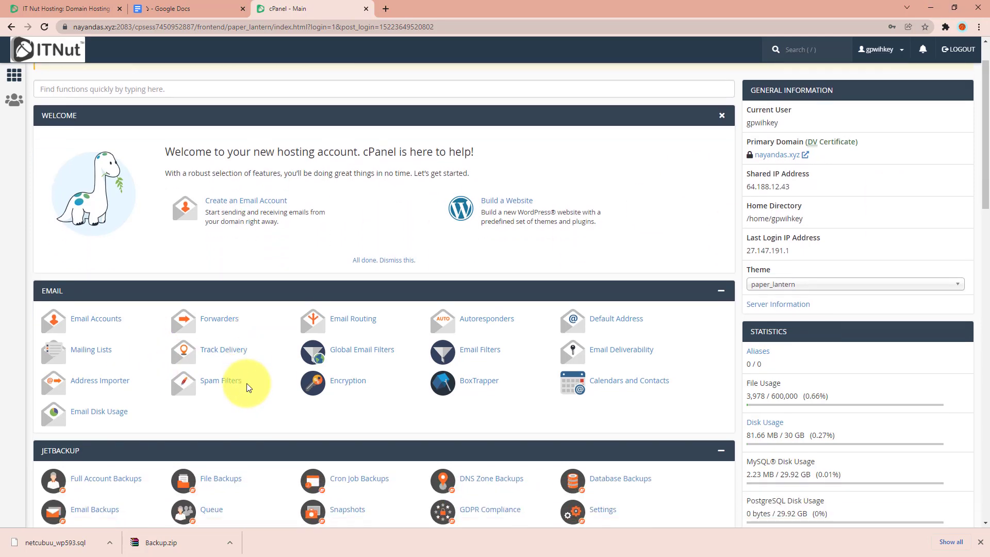
scroll(239, 384, down, 2)
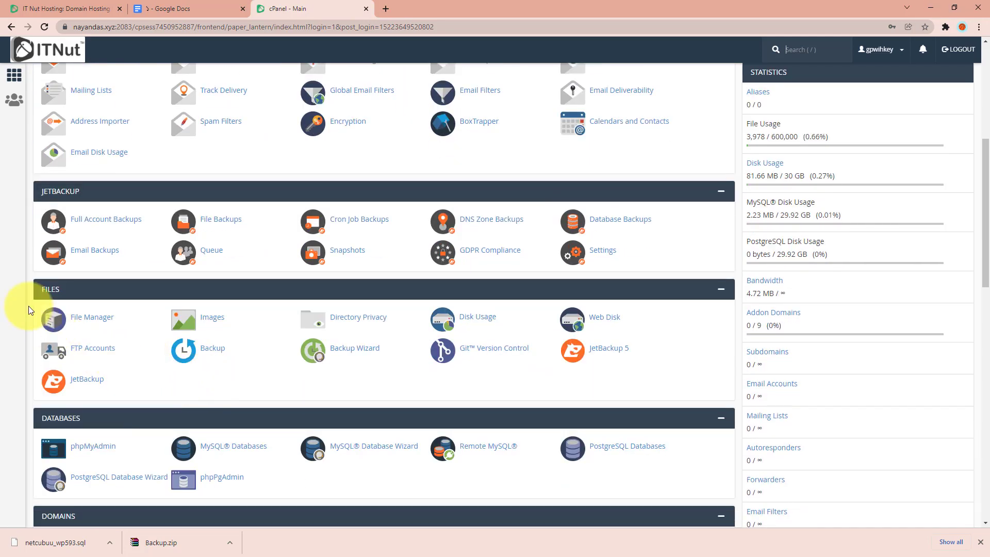
click(70, 315)
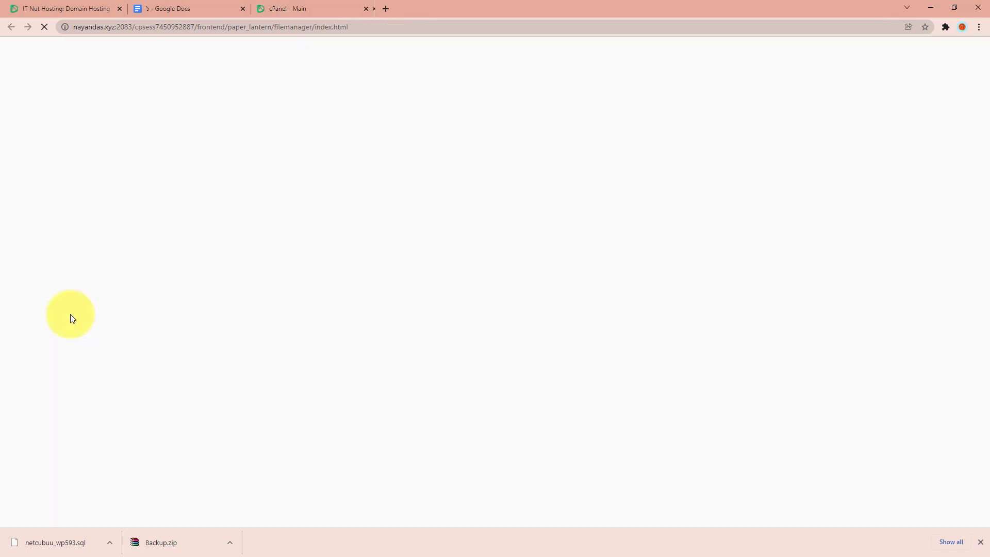
Open itnuthosting.xyz and compare its domain with the new cPanel's primary domain and the public_html folder in File Manager.
click(315, 5)
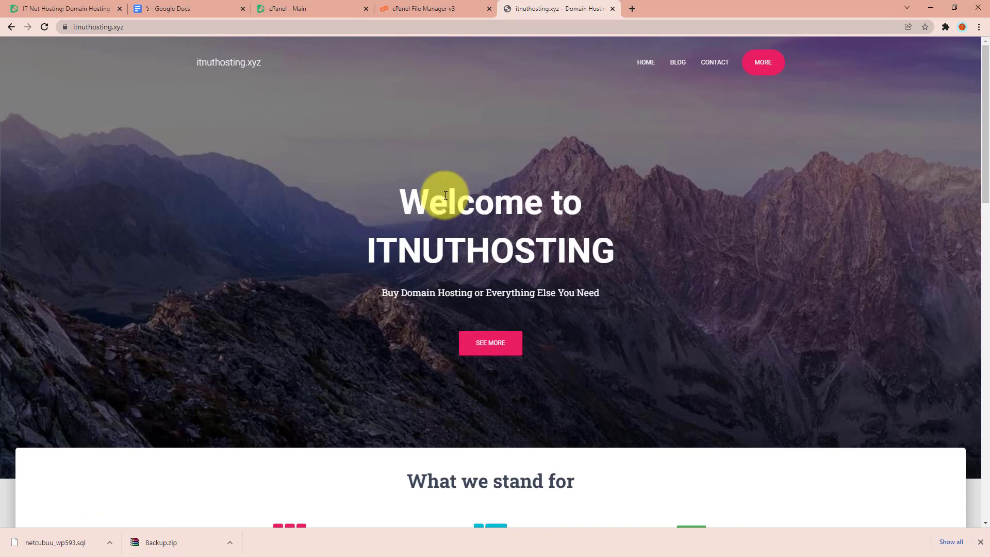
click(449, 5)
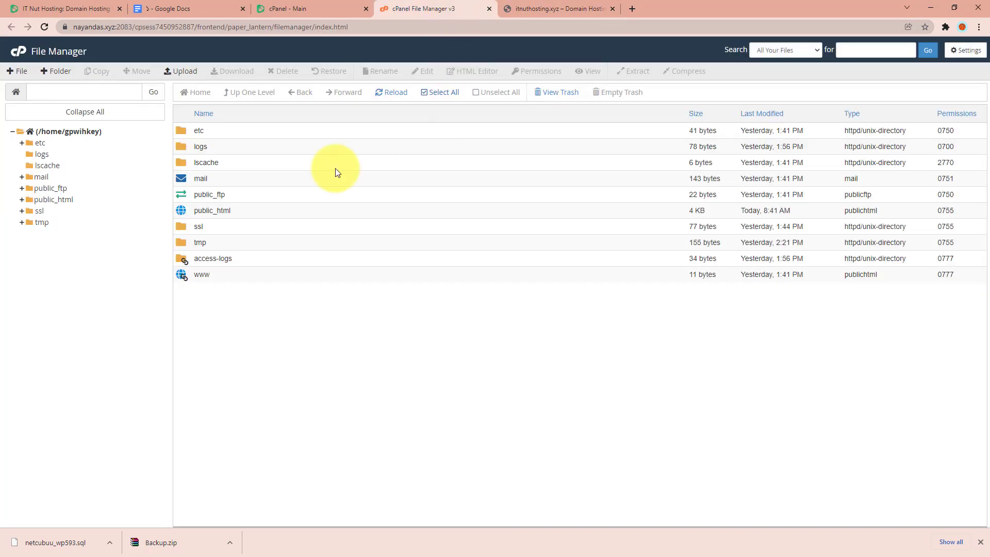
click(294, 7)
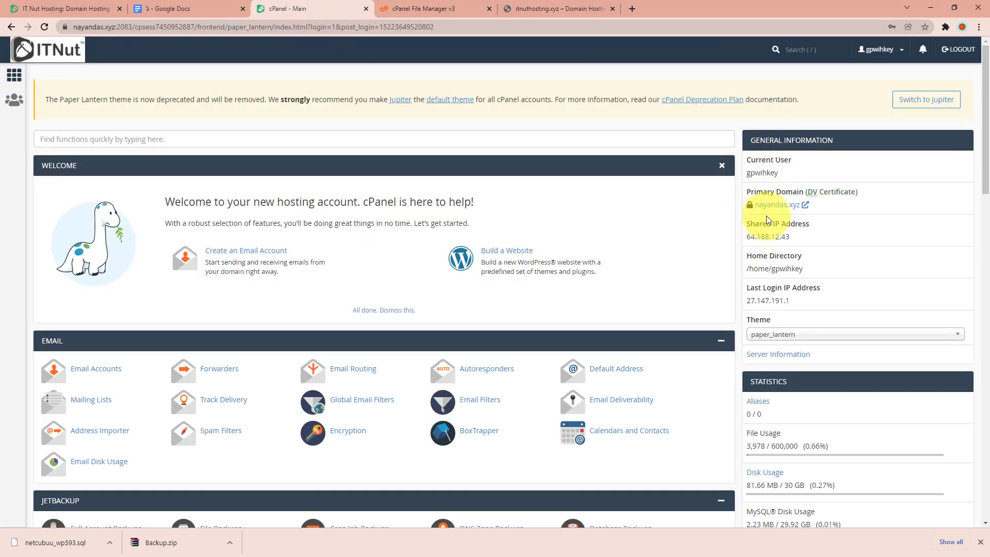
click(581, 9)
click(279, 9)
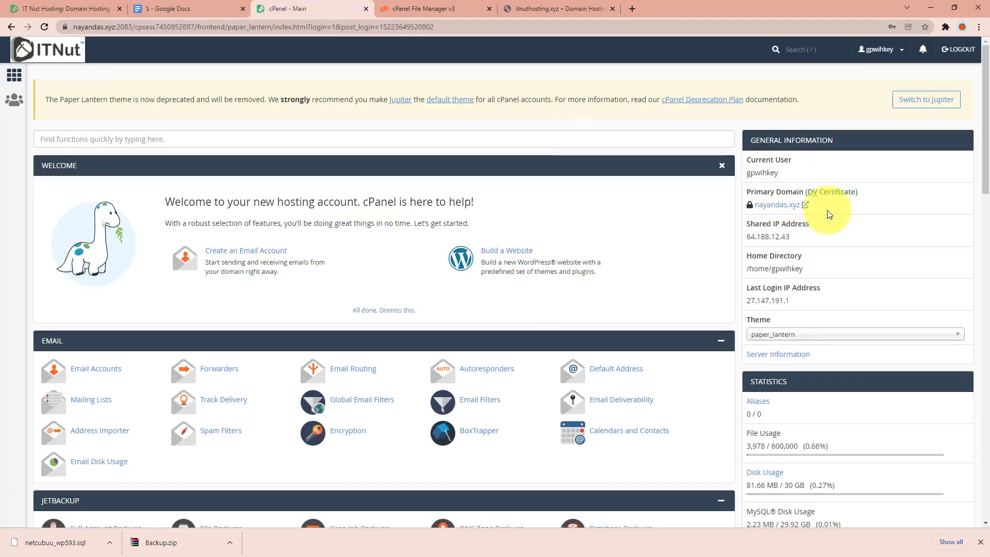
click(429, 9)
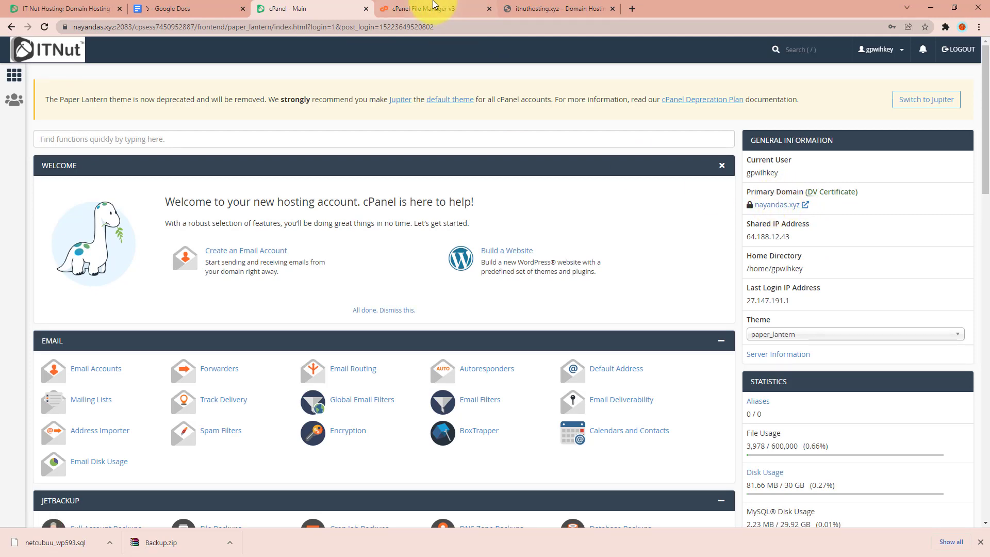
click(433, 5)
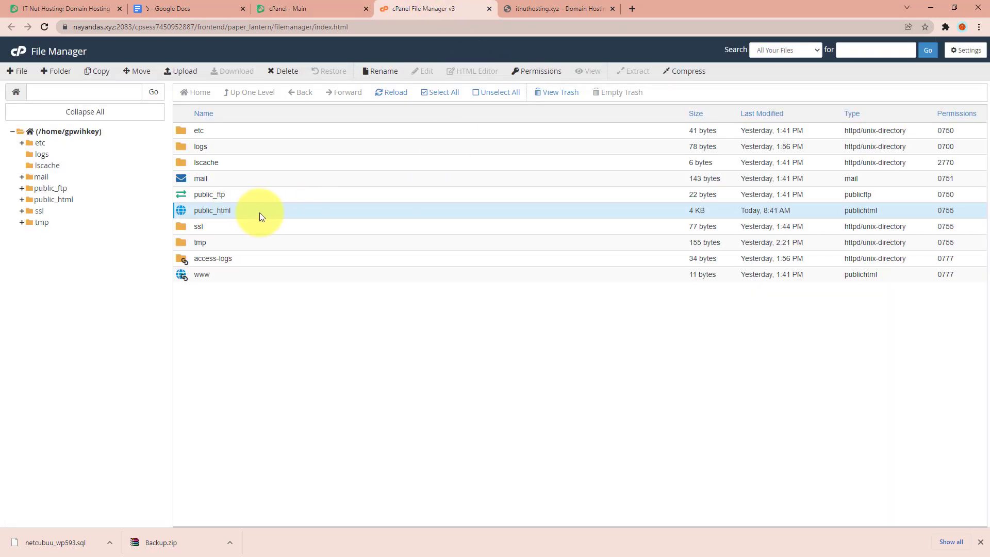
click(289, 9)
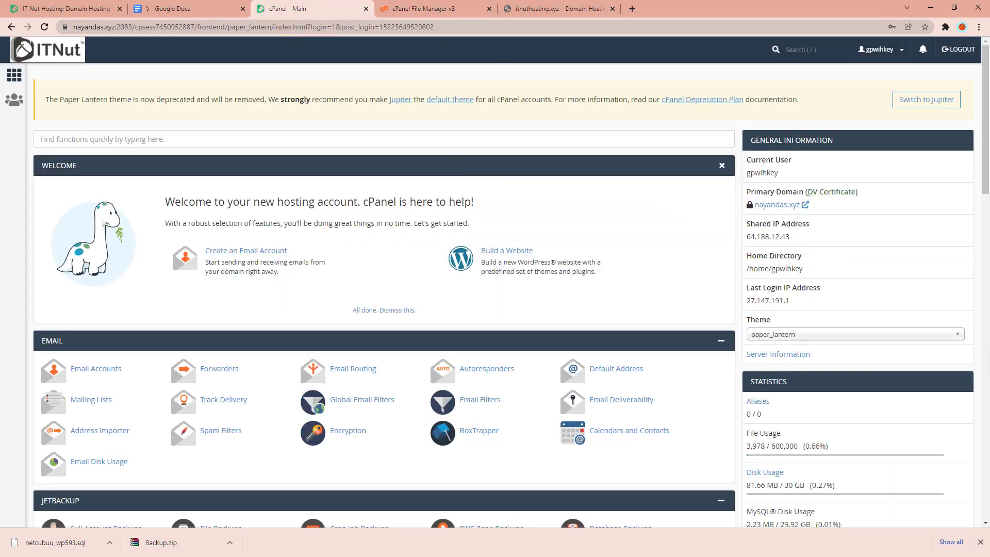
Add itnuthosting.xyz as an addon domain in the new hosting's cPanel, check its document root and return to the cPanel main page.
scroll(781, 244, down, 4)
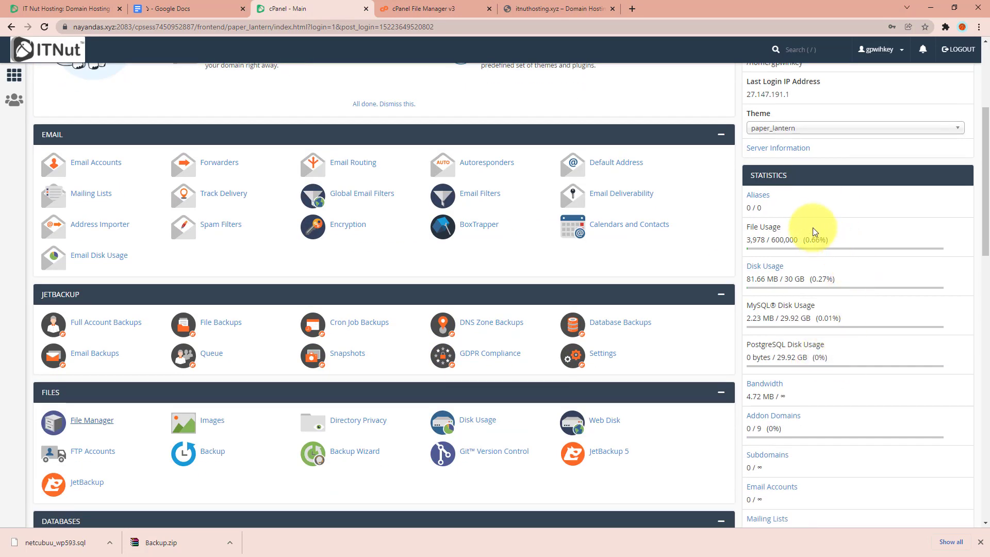
scroll(797, 369, down, 2)
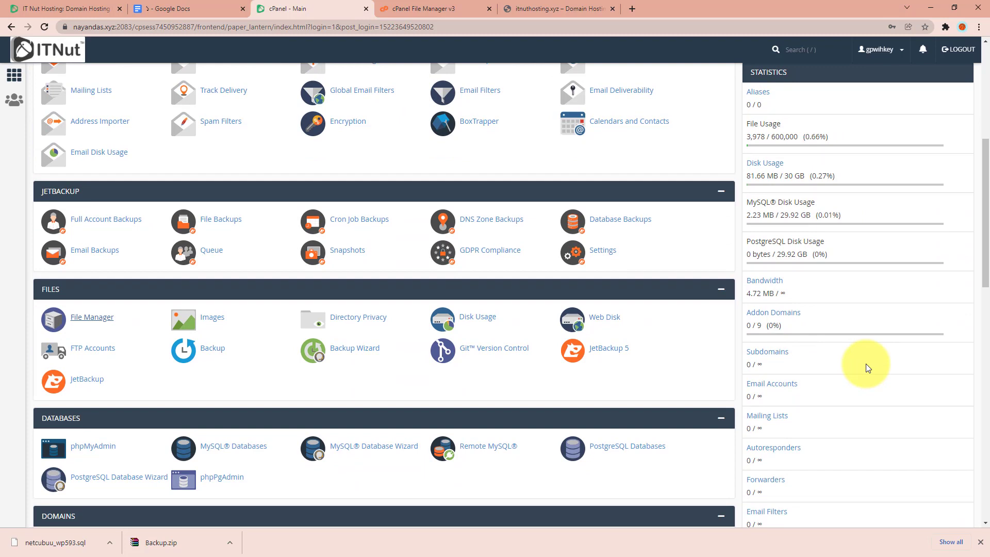
click(780, 318)
click(38, 185)
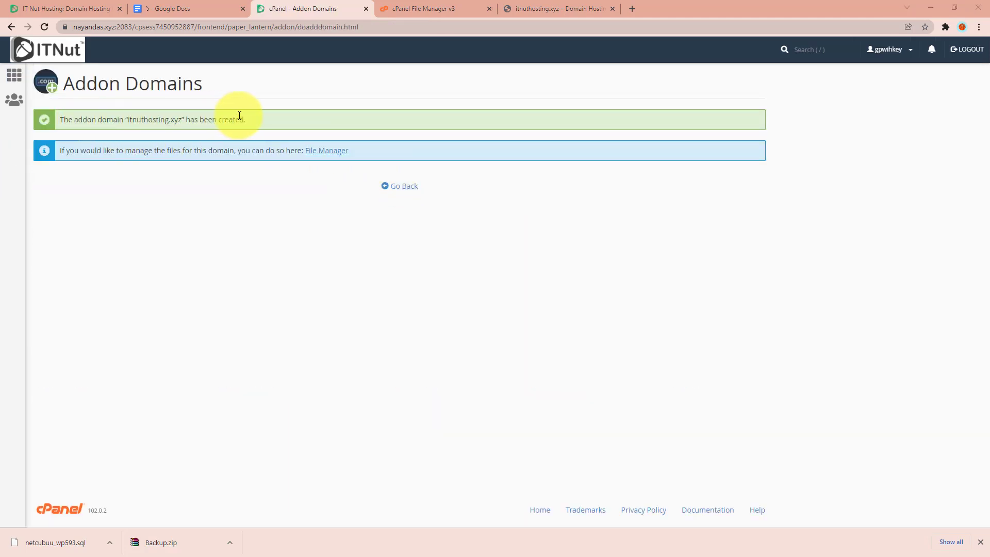
click(396, 189)
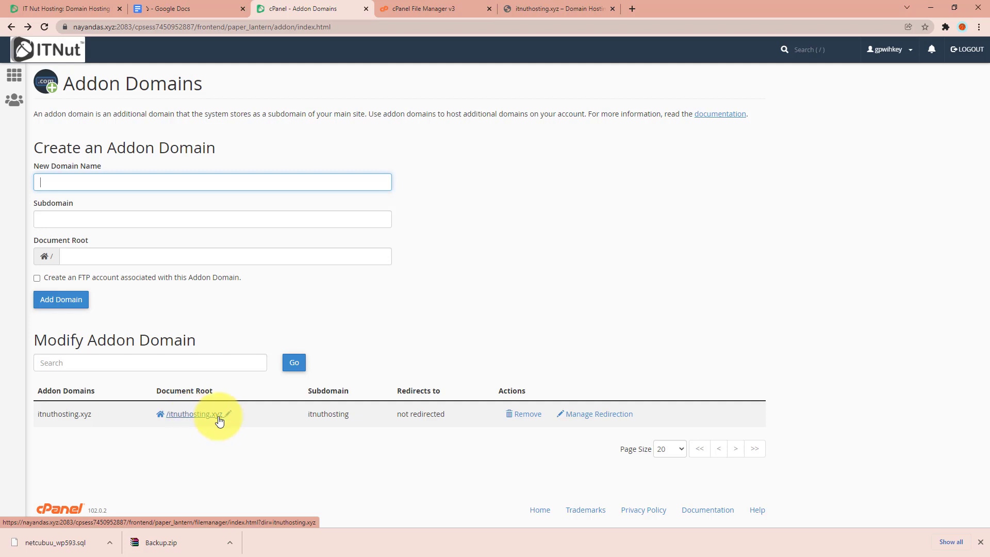
click(14, 99)
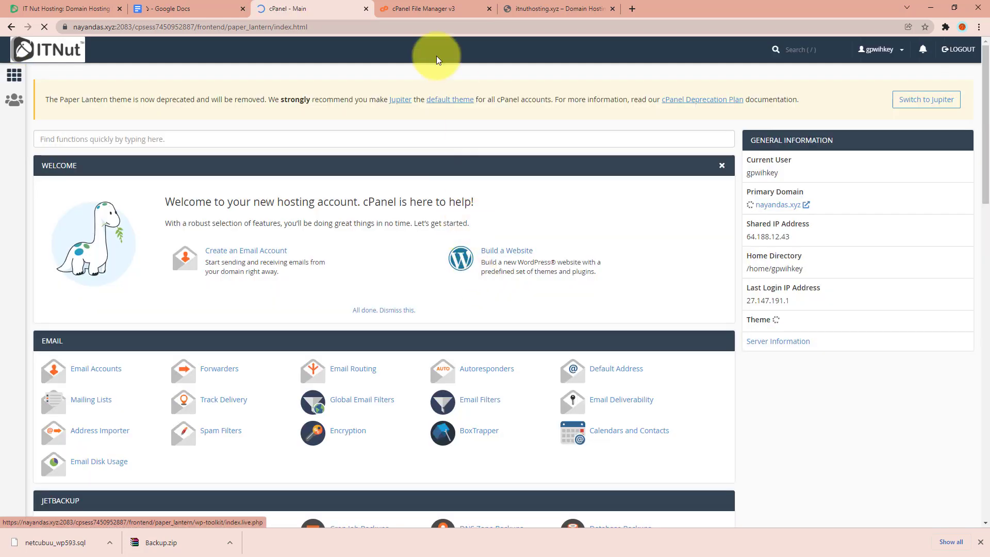
Reload the home directory listing in File Manager and select the itnuthosting.xyz folder.
click(392, 9)
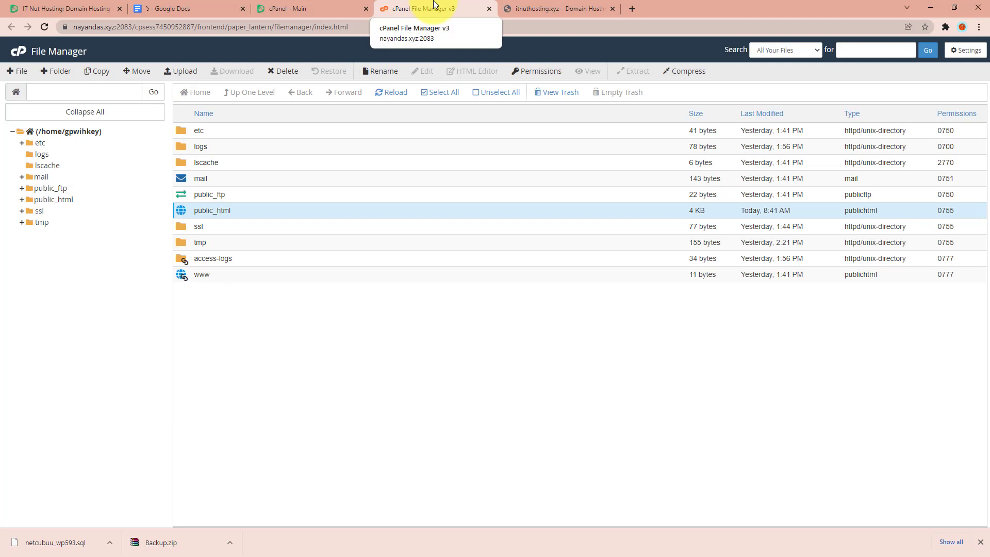
click(392, 92)
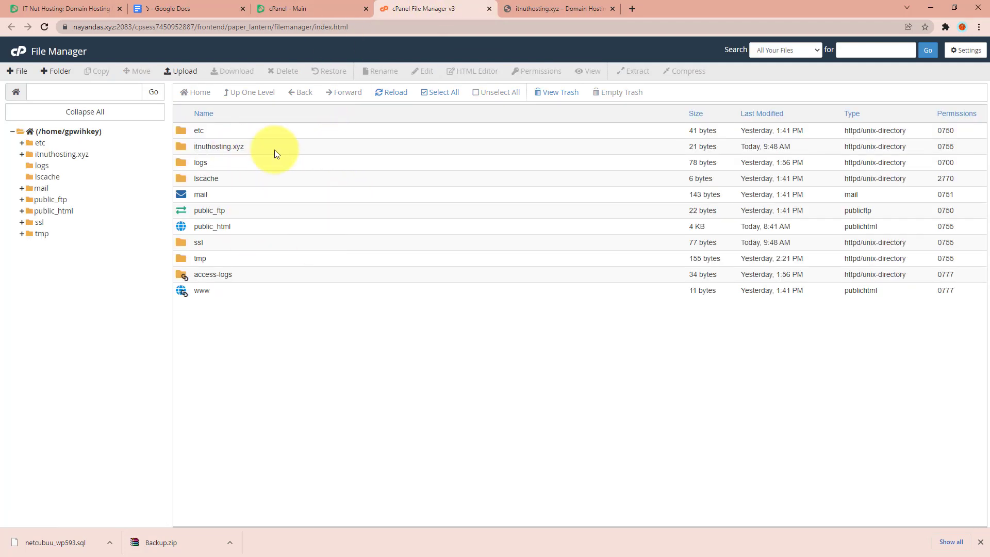
click(294, 149)
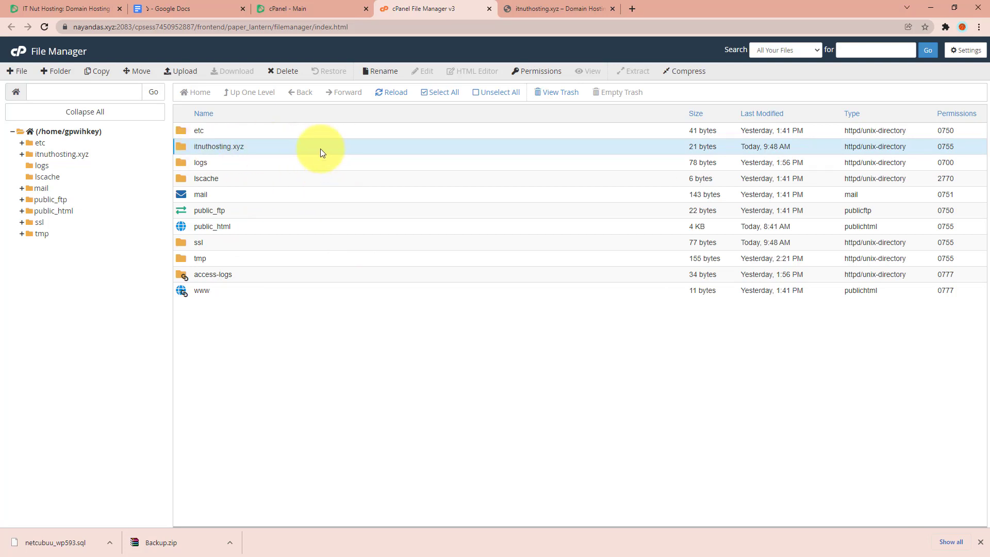
Examine the public_html folder's contents and check which domain it serves against the cPanel's primary domain.
click(242, 232)
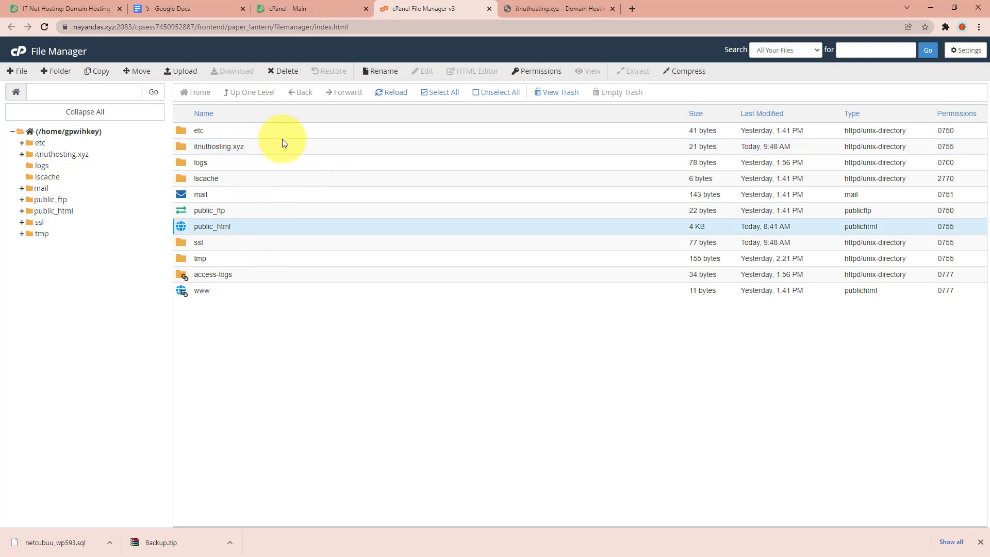
double_click(254, 227)
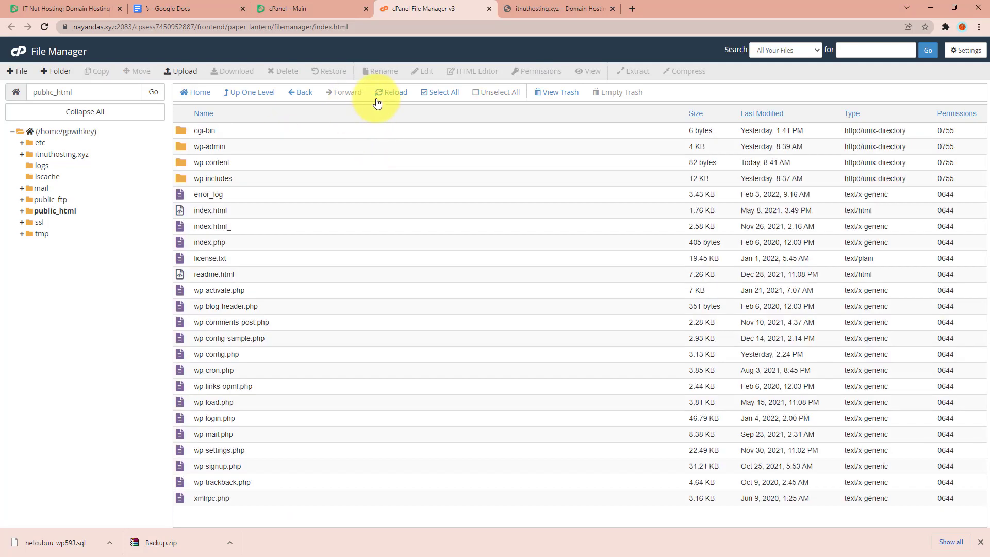
click(242, 92)
click(311, 10)
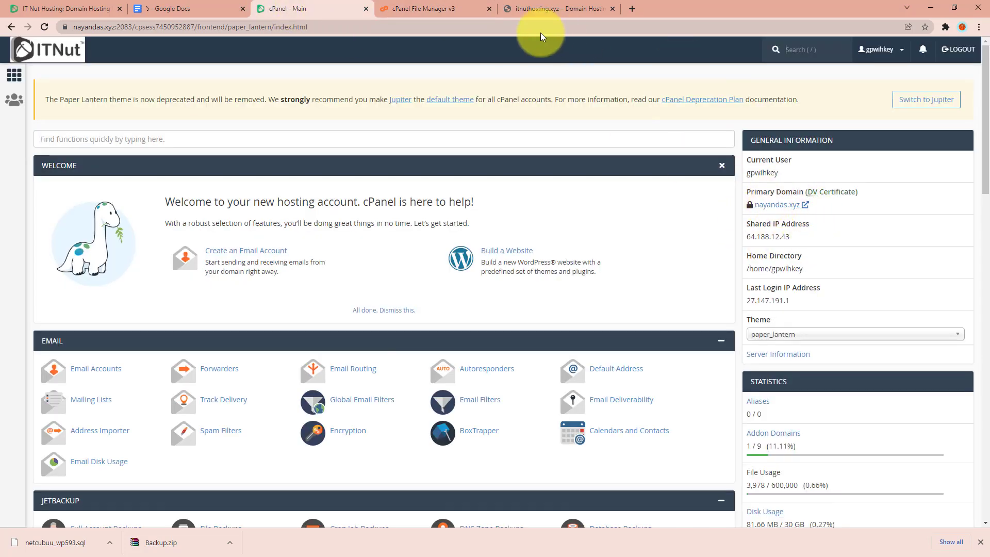
click(442, 16)
click(267, 227)
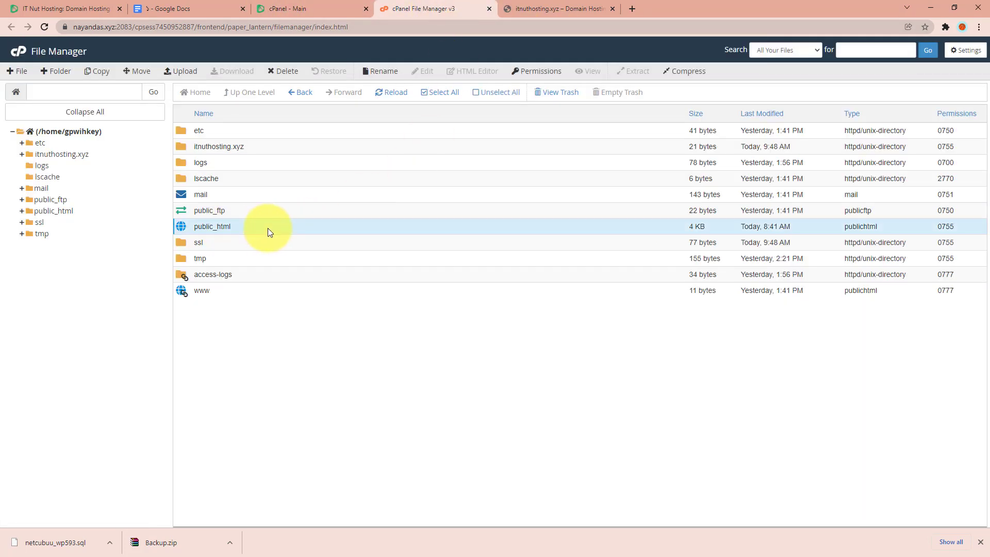
click(340, 10)
click(413, 9)
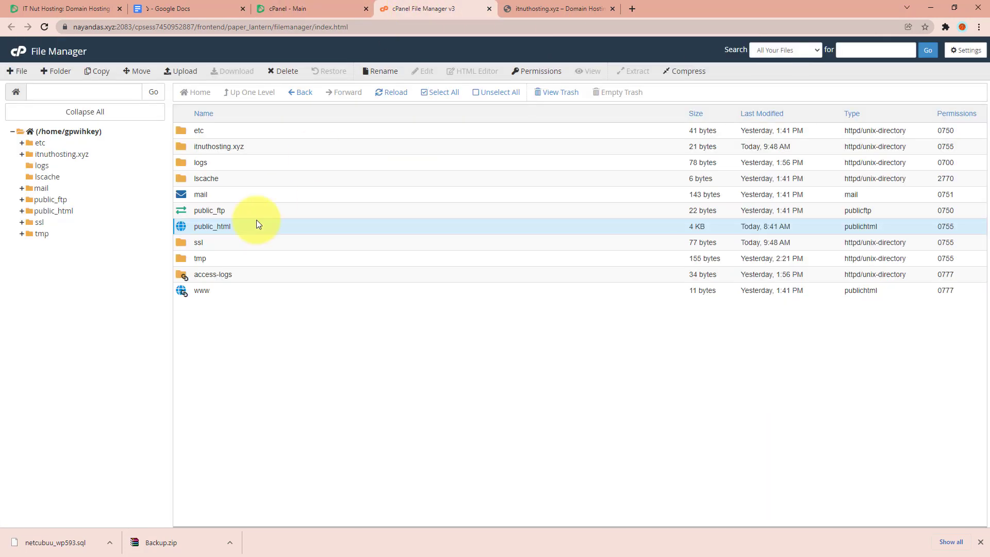
Upload Backup.zip from the Downloads folder into the itnuthosting.xyz directory and return to File Manager.
click(255, 147)
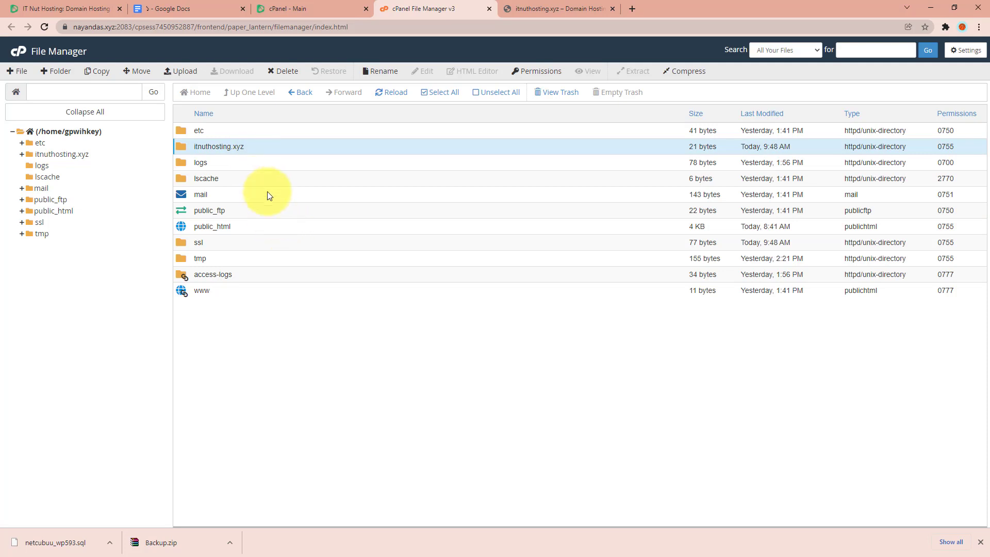
double_click(281, 147)
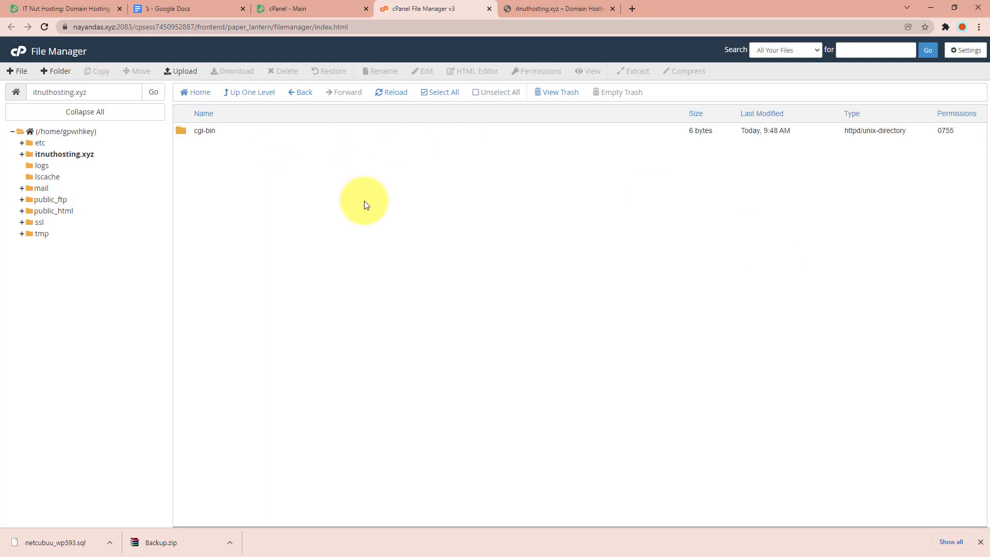
click(179, 73)
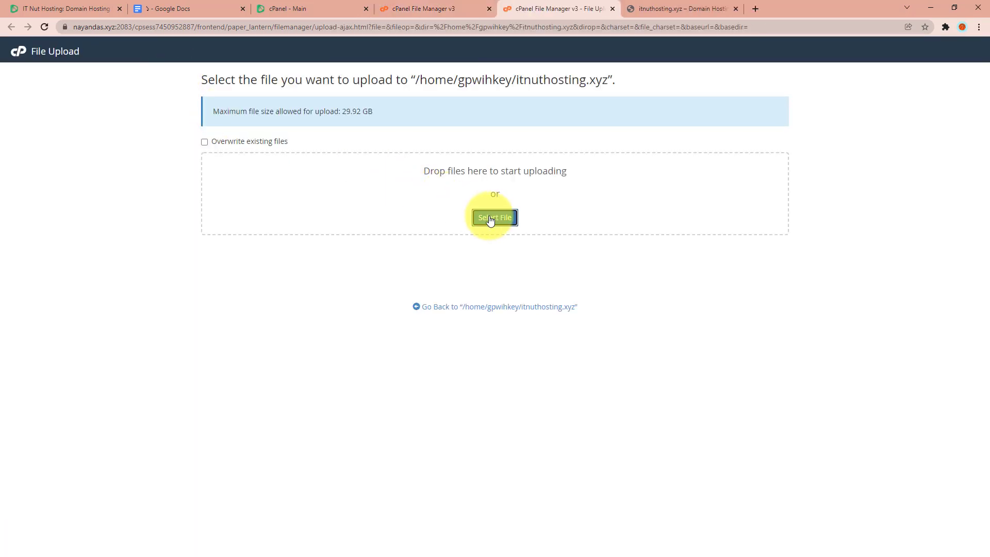
click(490, 219)
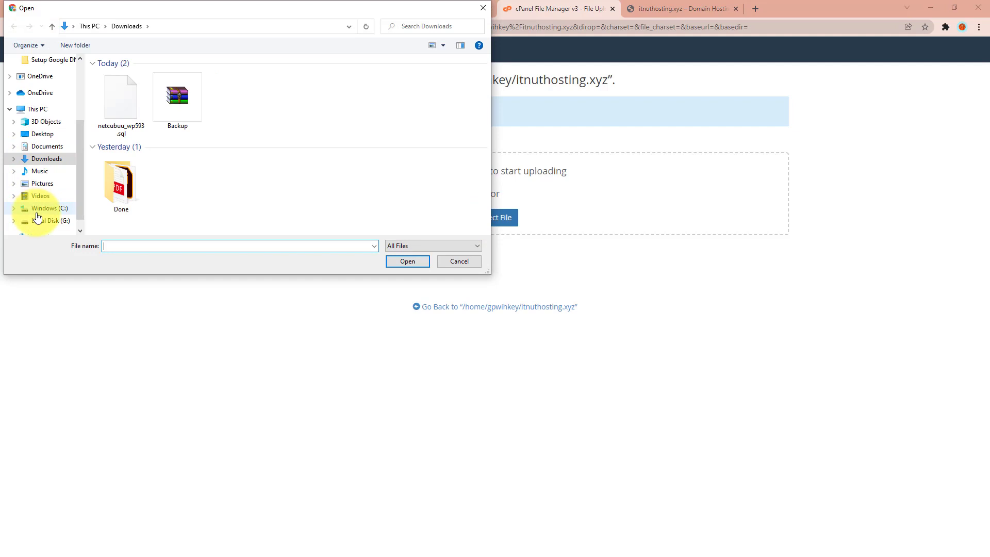
scroll(40, 194, down, 1)
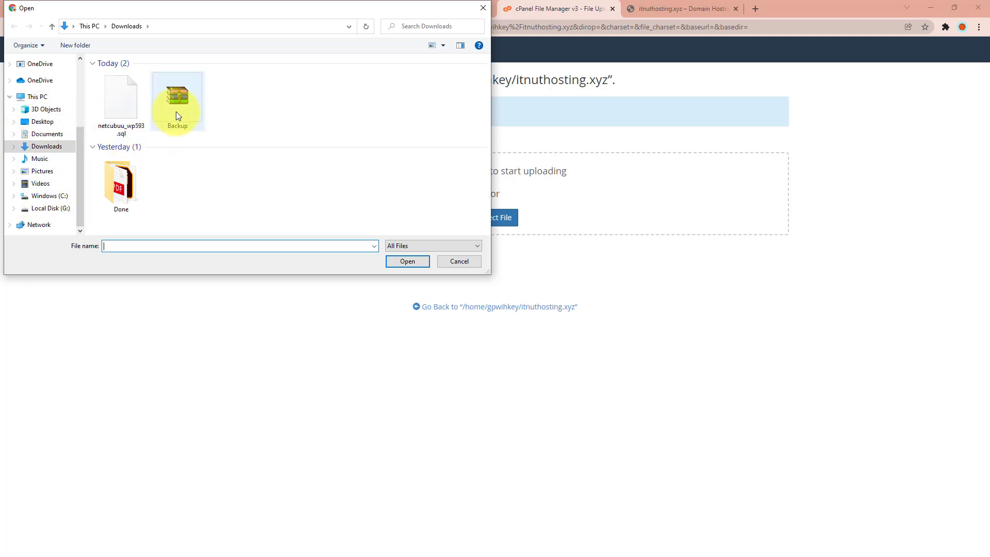
click(175, 107)
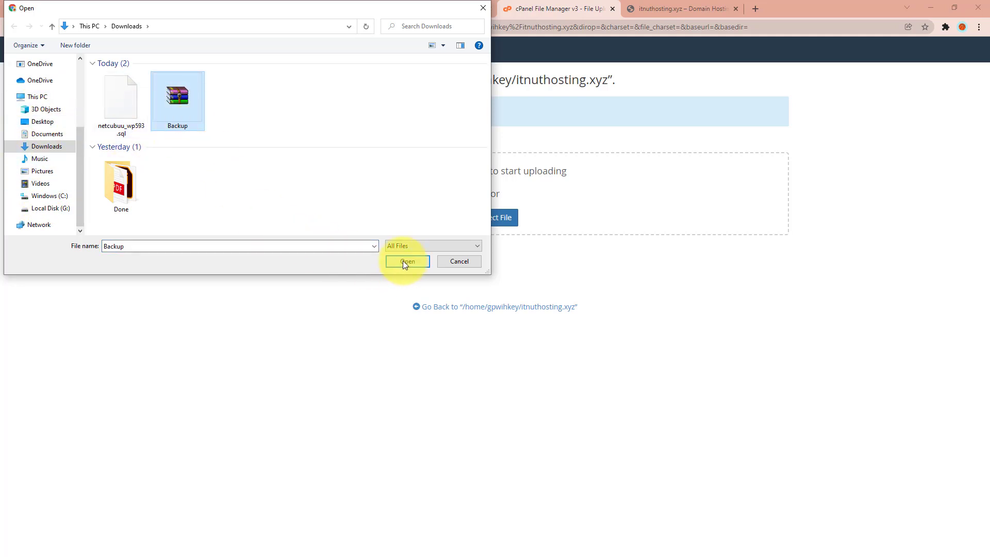
click(407, 262)
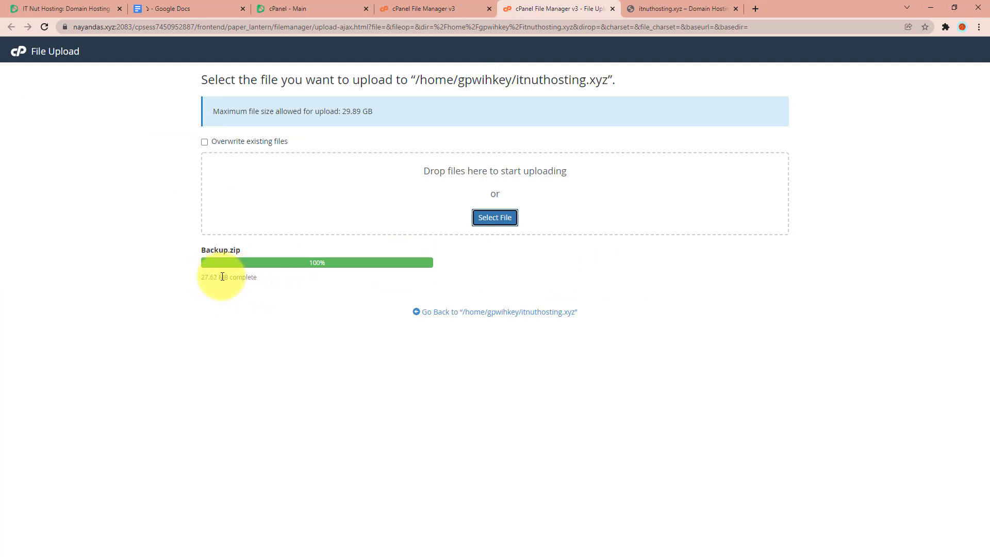
drag(232, 278, 257, 279)
click(329, 268)
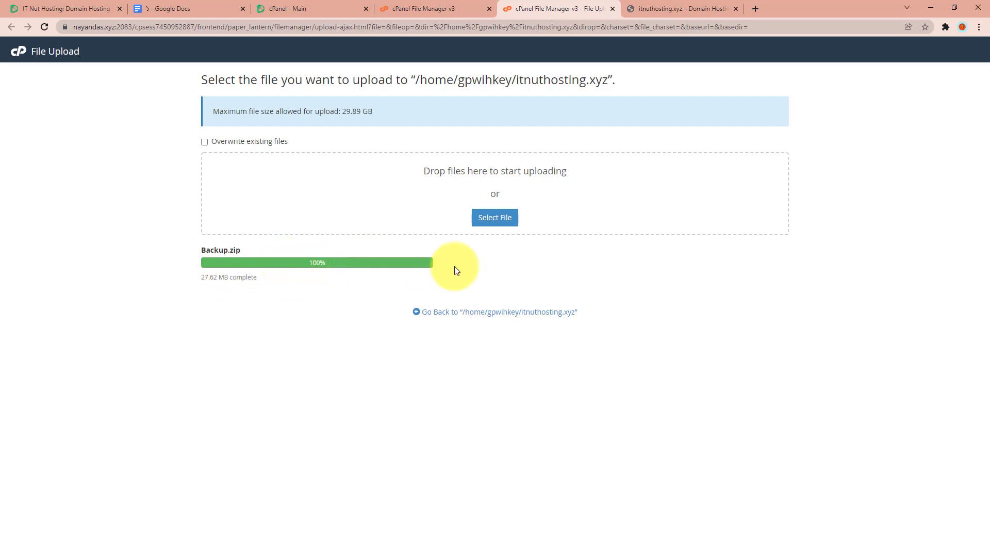
click(432, 316)
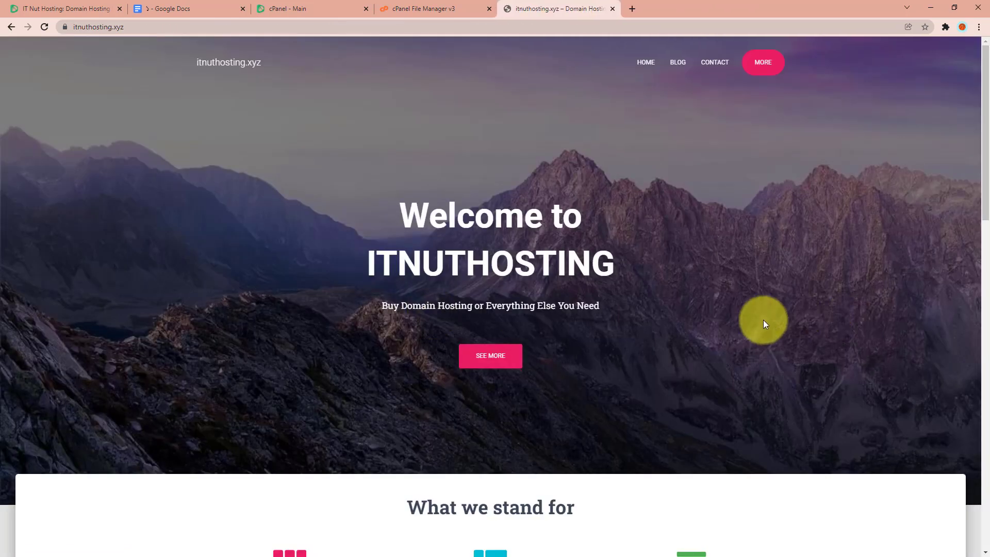
Extract Backup.zip into the /itnuthosting.xyz directory and close the extraction results.
click(464, 8)
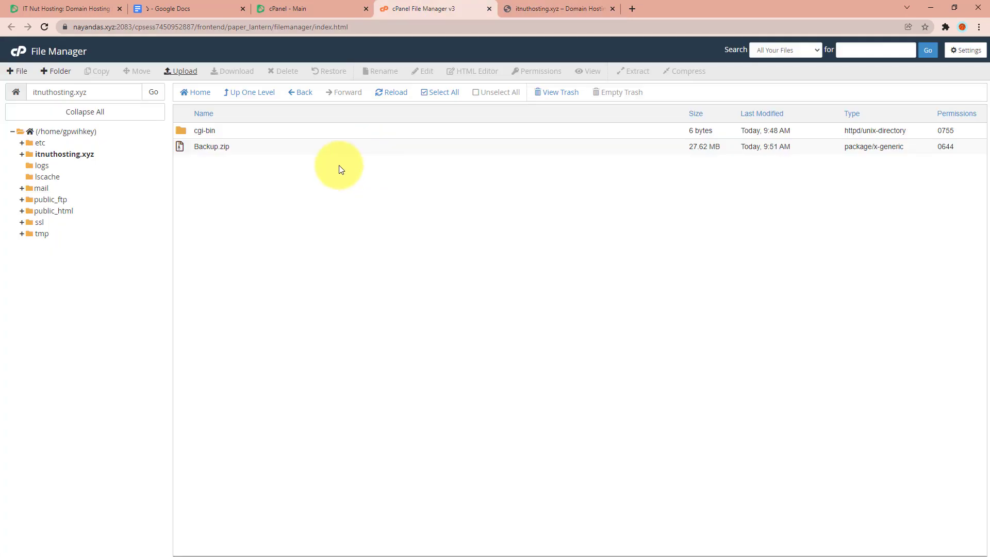
click(276, 149)
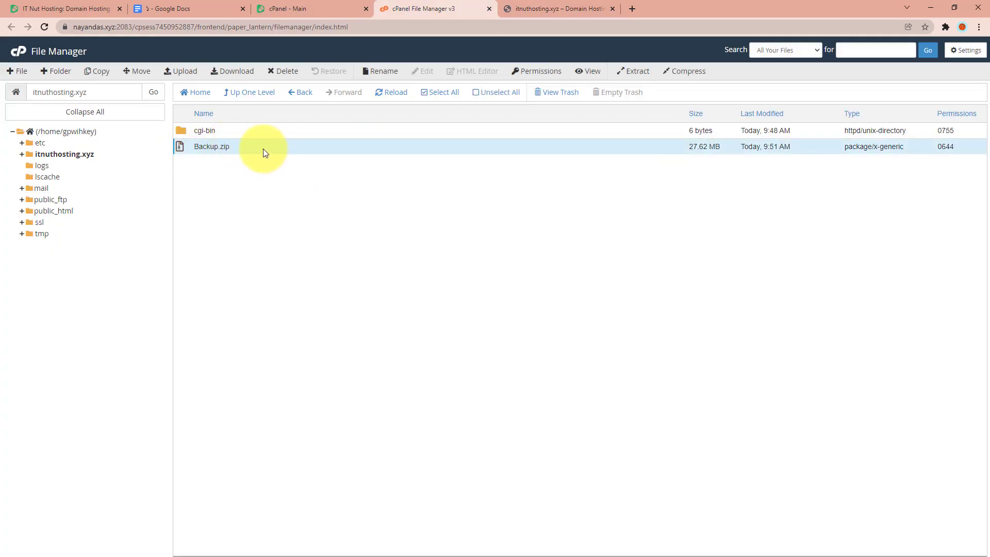
right_click(262, 148)
click(234, 160)
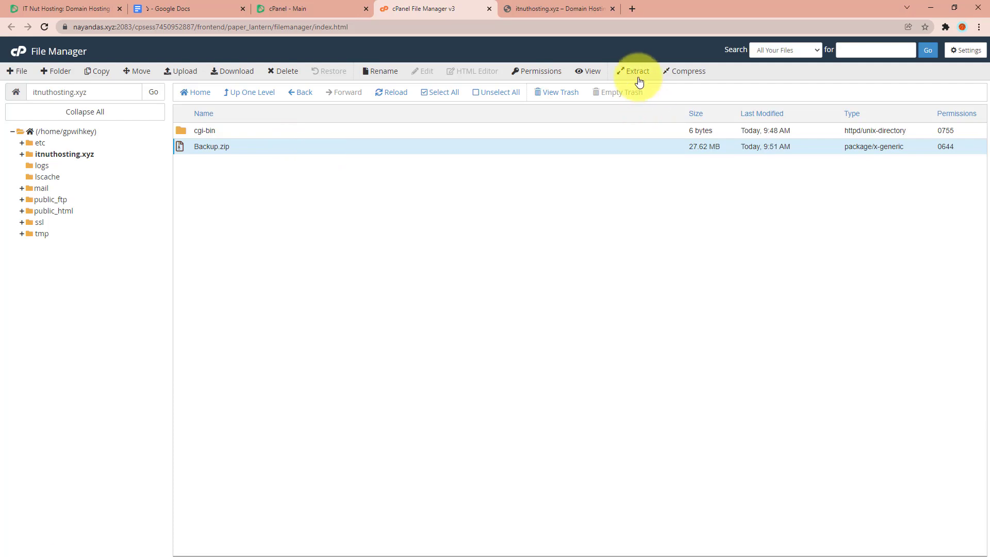
click(638, 75)
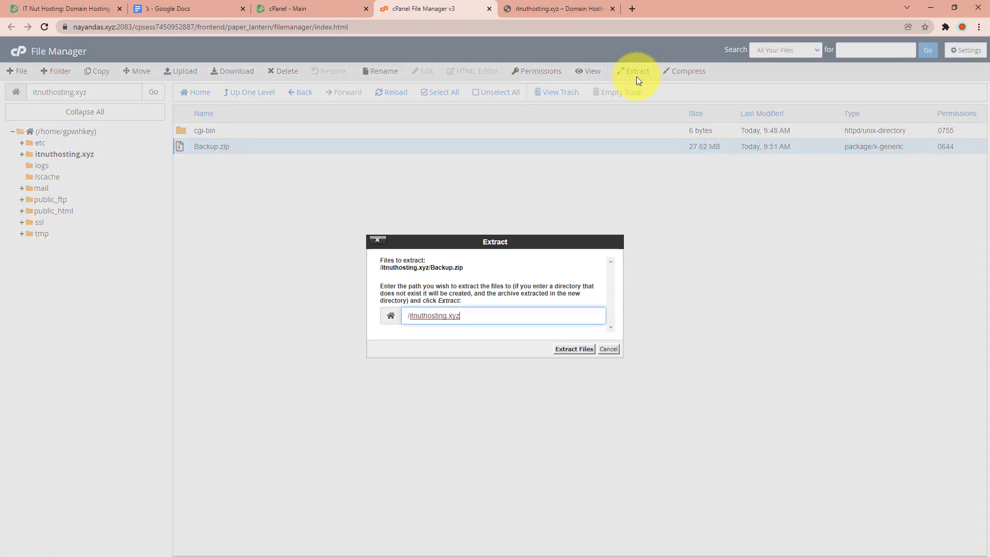
click(573, 349)
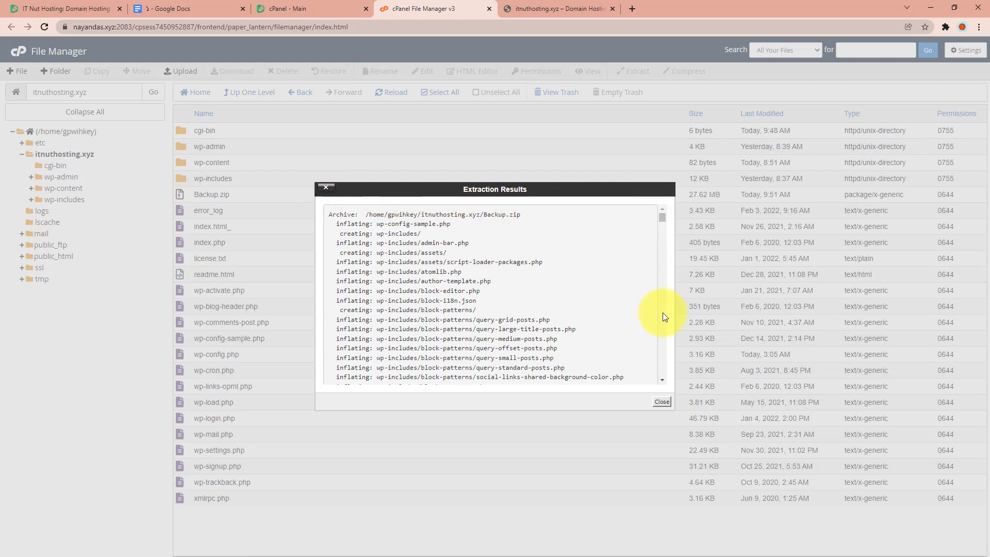
click(663, 403)
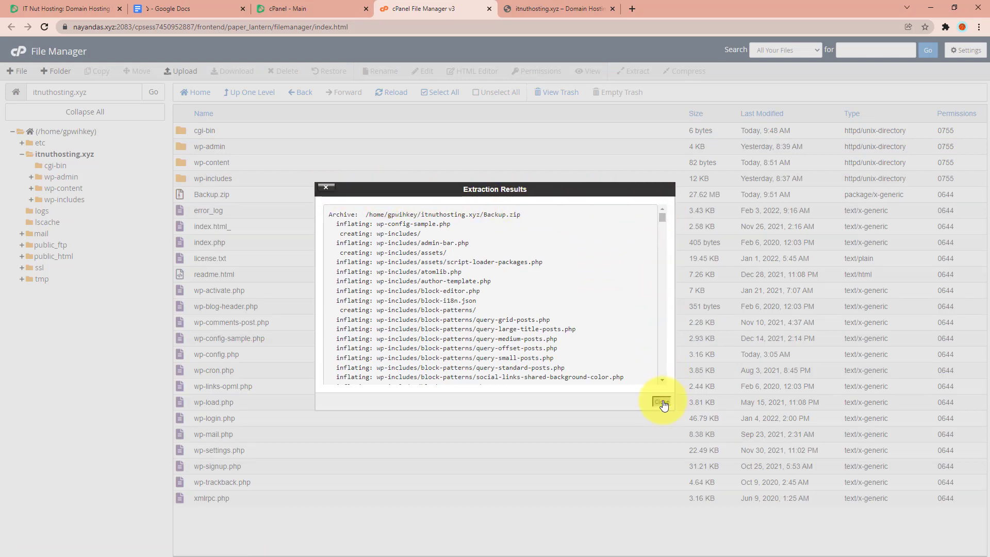
Delete Backup.zip from the itnuthosting.xyz folder.
click(295, 194)
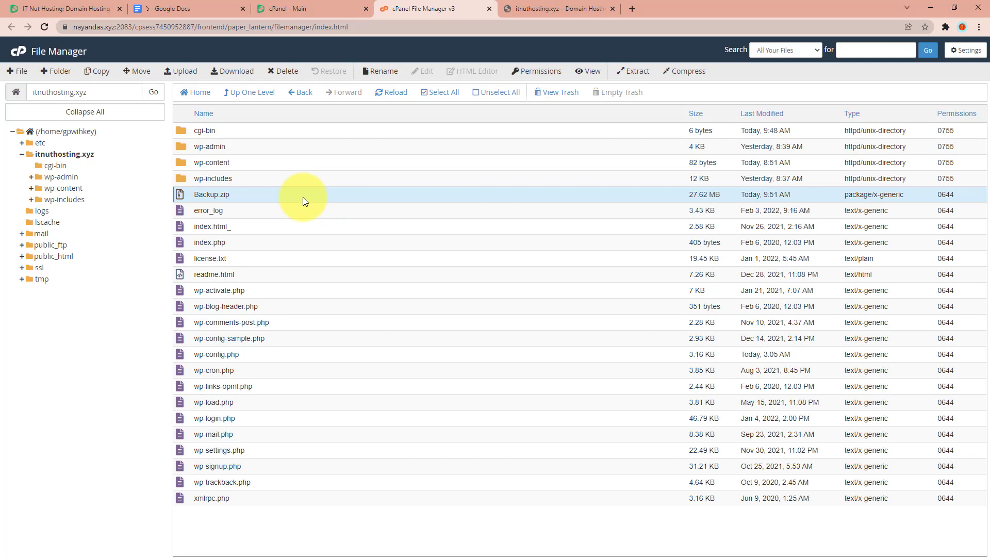
click(282, 72)
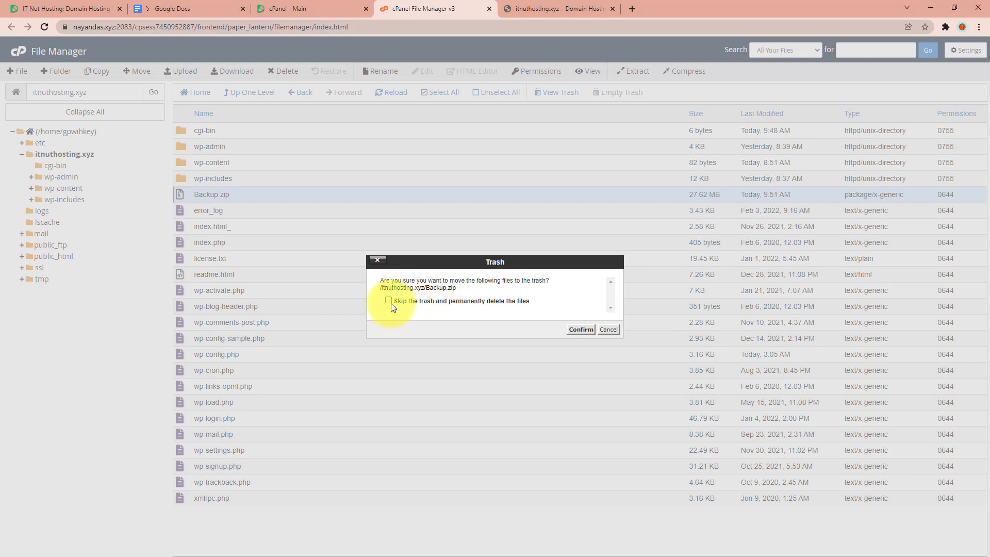
click(580, 330)
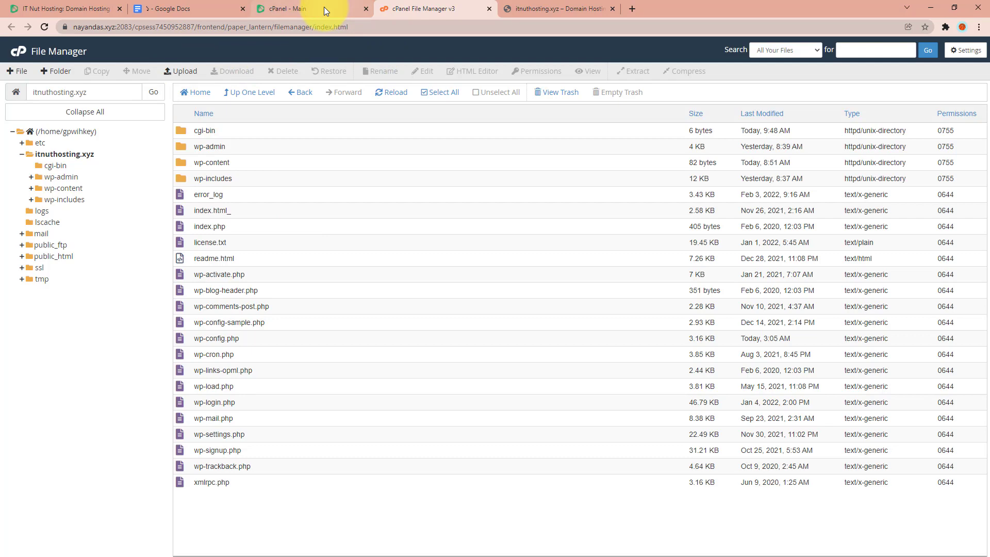
Create a new MySQL database with the name transfer after the account prefix in the new cPanel.
click(290, 7)
scroll(62, 269, down, 9)
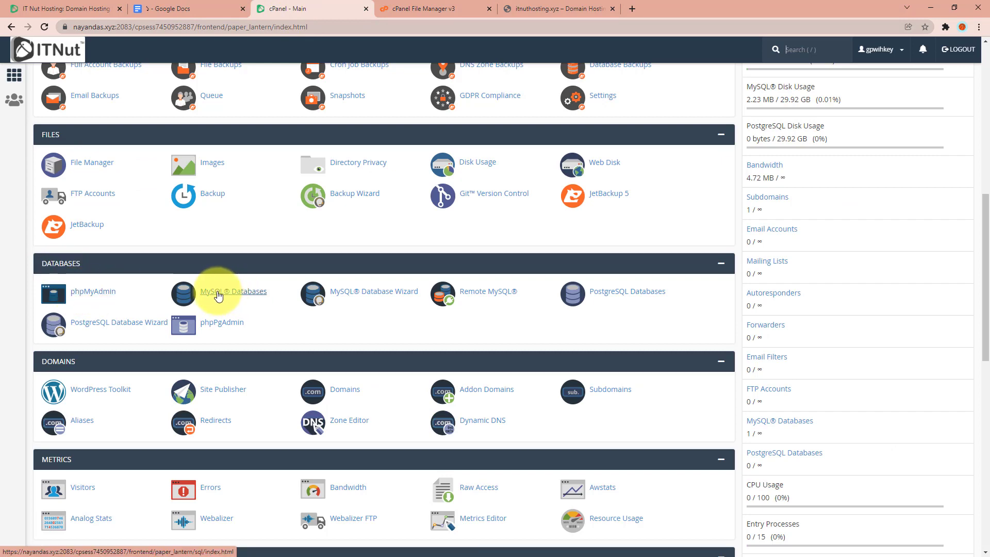
click(183, 298)
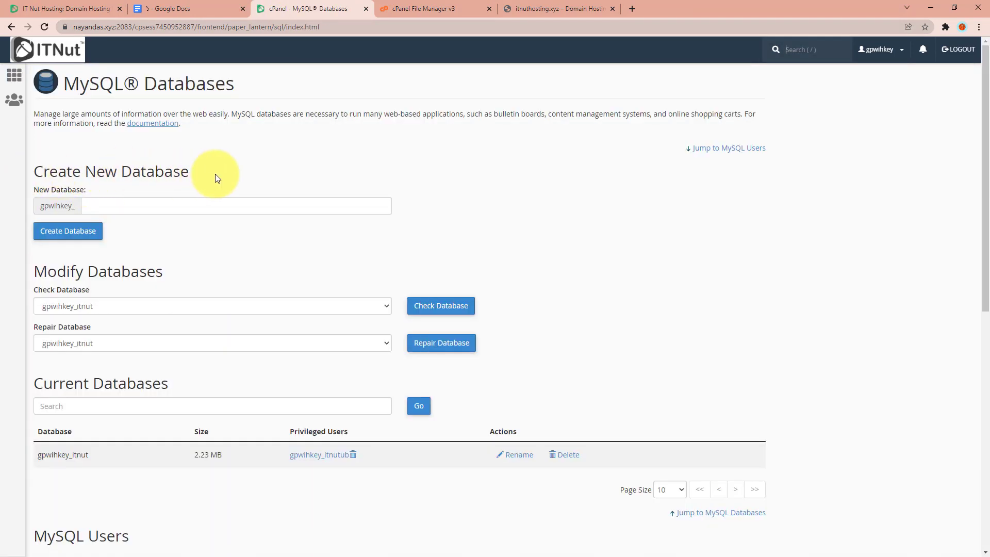
click(108, 208)
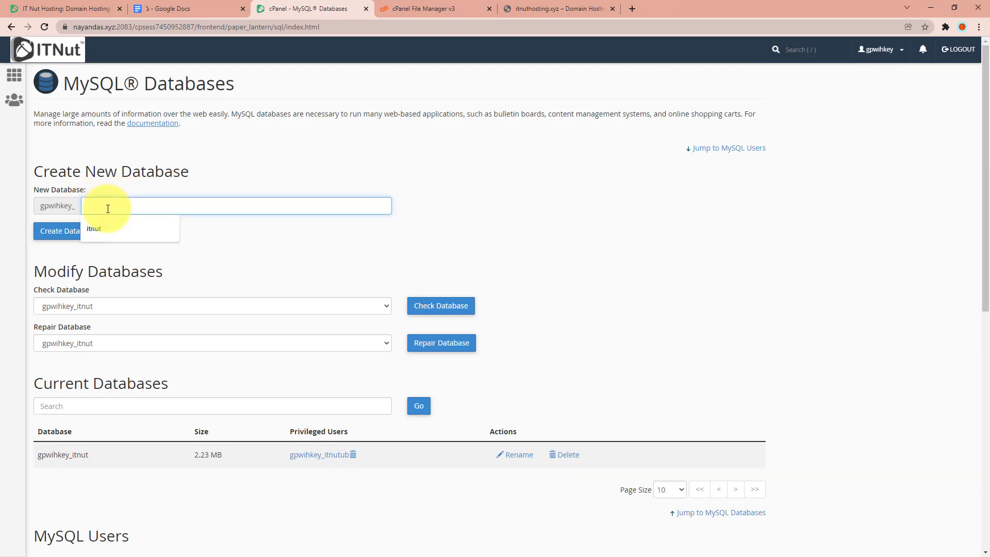
text(transfer)
click(45, 232)
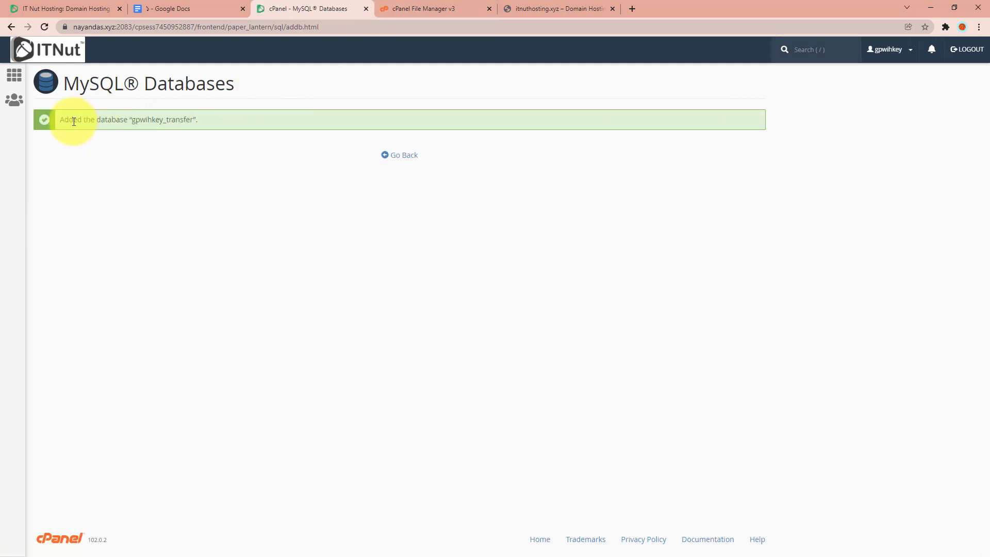
Copy the new database's full name from the cPanel message into the Database Name line of the Test note in Notepad.
key(alt+Tab)
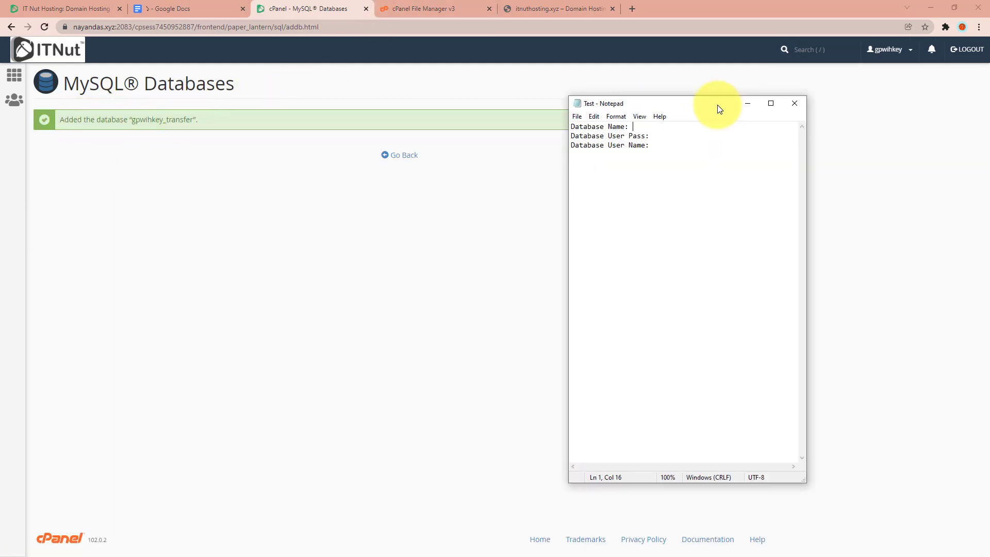
click(189, 122)
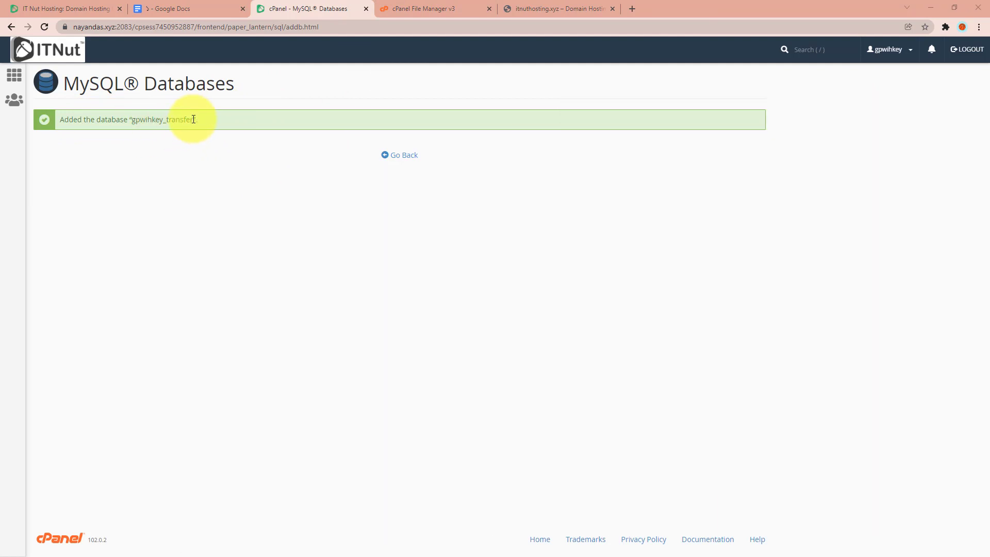
drag(194, 120, 134, 117)
key(ctrl+c)
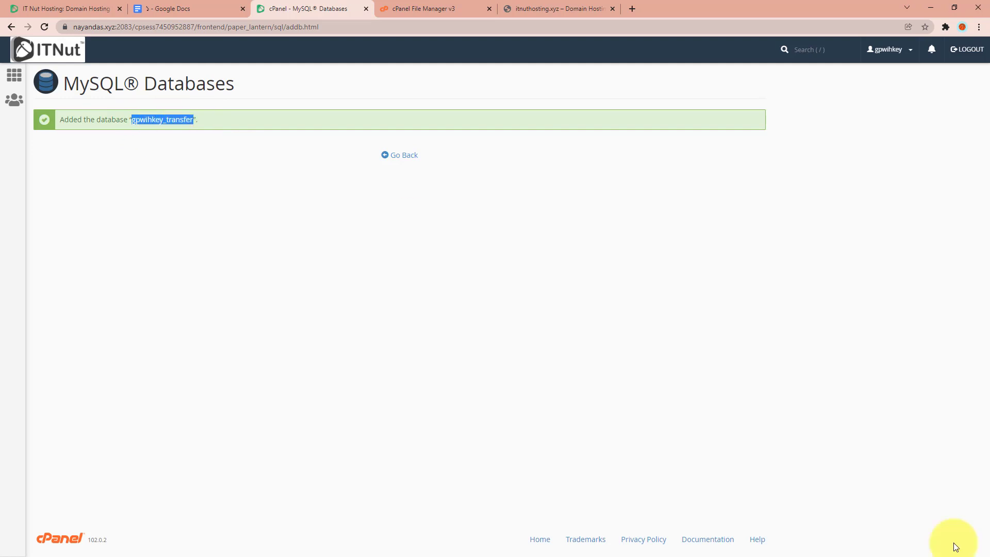
key(alt+Tab)
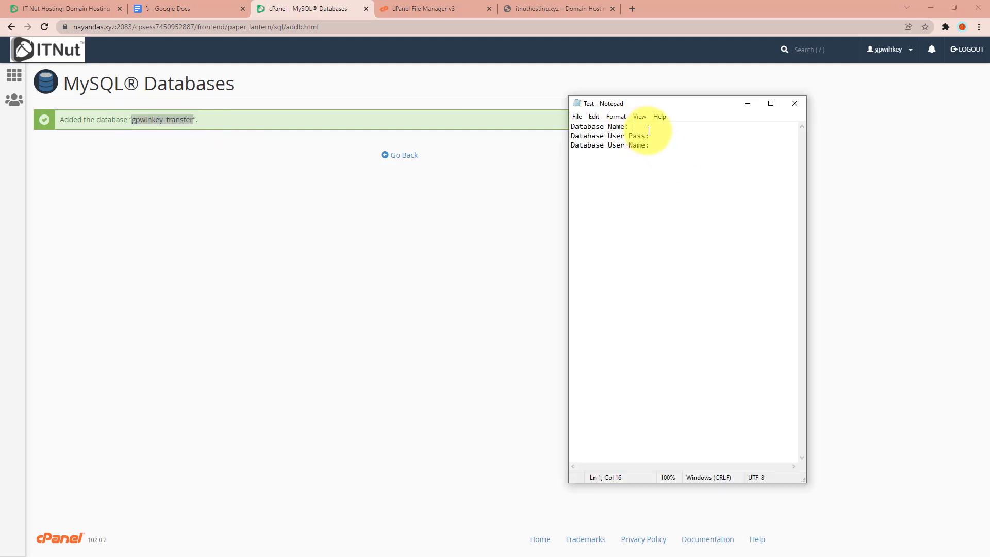
key(ctrl+v)
drag(680, 103, 653, 104)
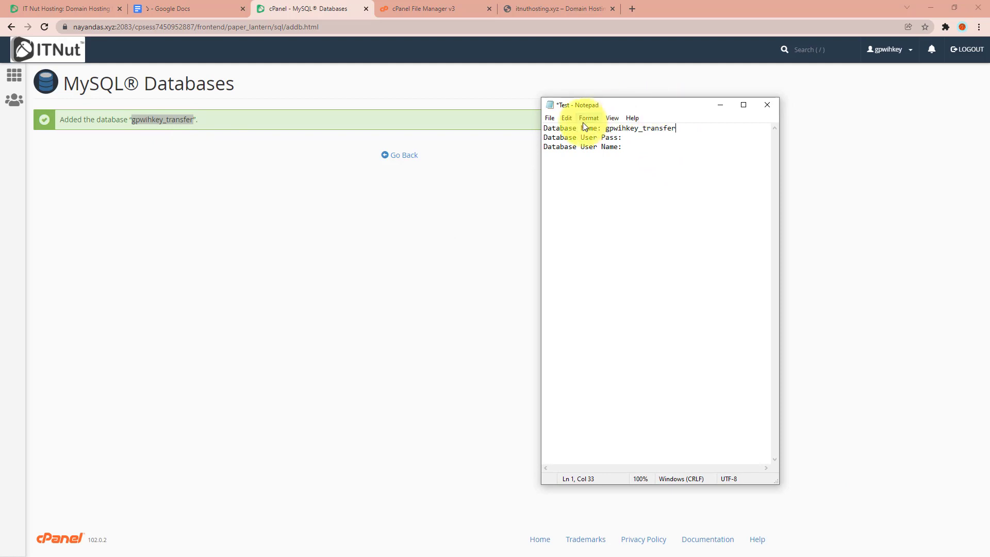
click(625, 146)
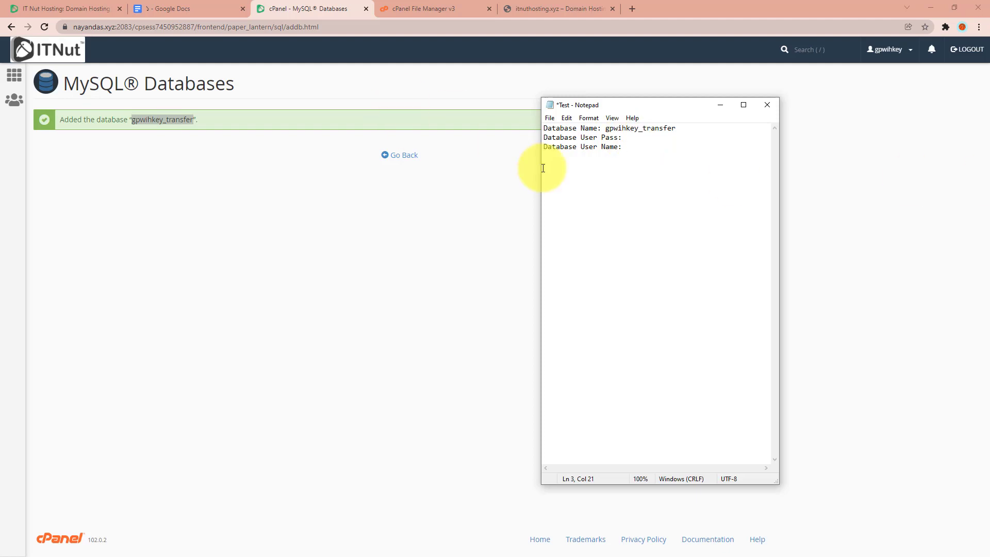
Return to the MySQL databases overview and enter transfern after the account prefix as the new MySQL user's name.
click(403, 156)
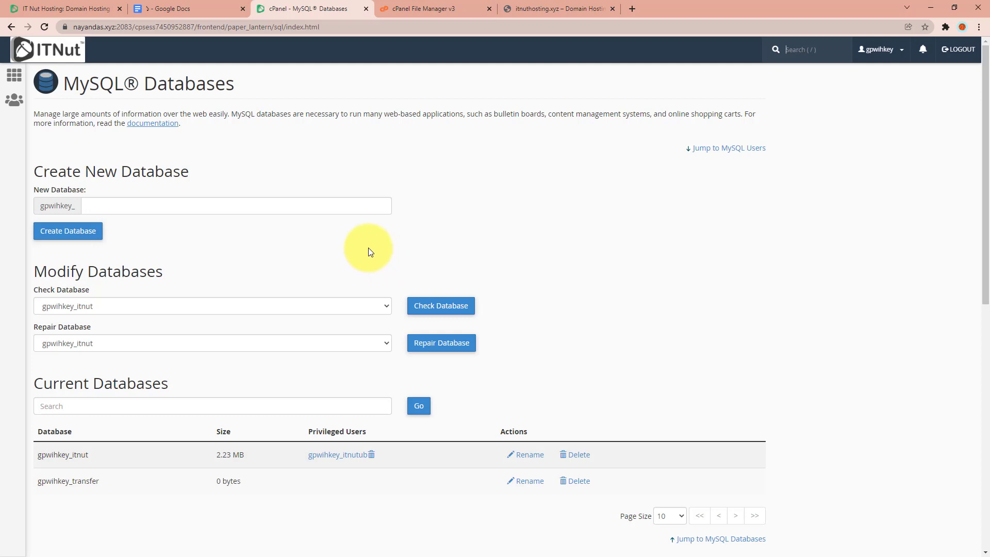
scroll(368, 247, down, 5)
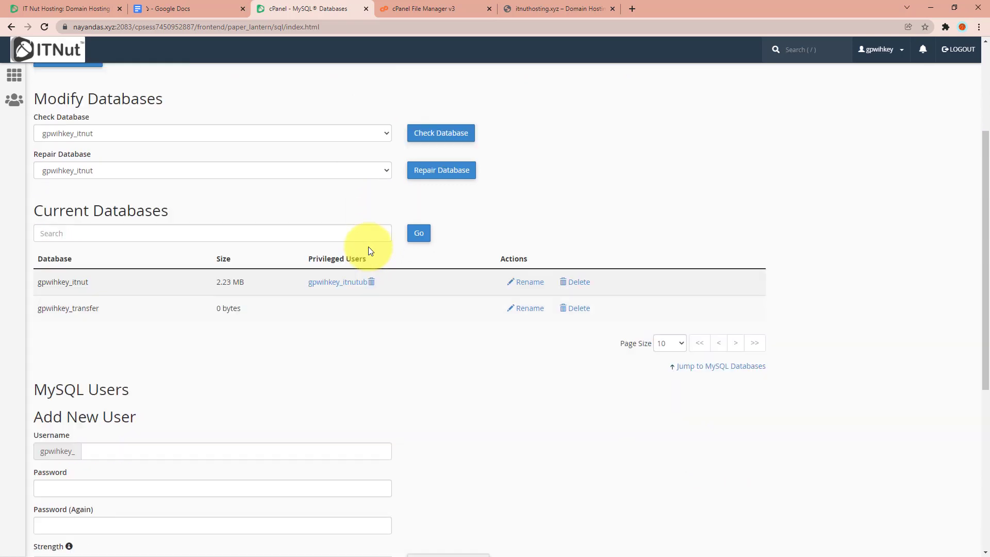
scroll(368, 251, down, 2)
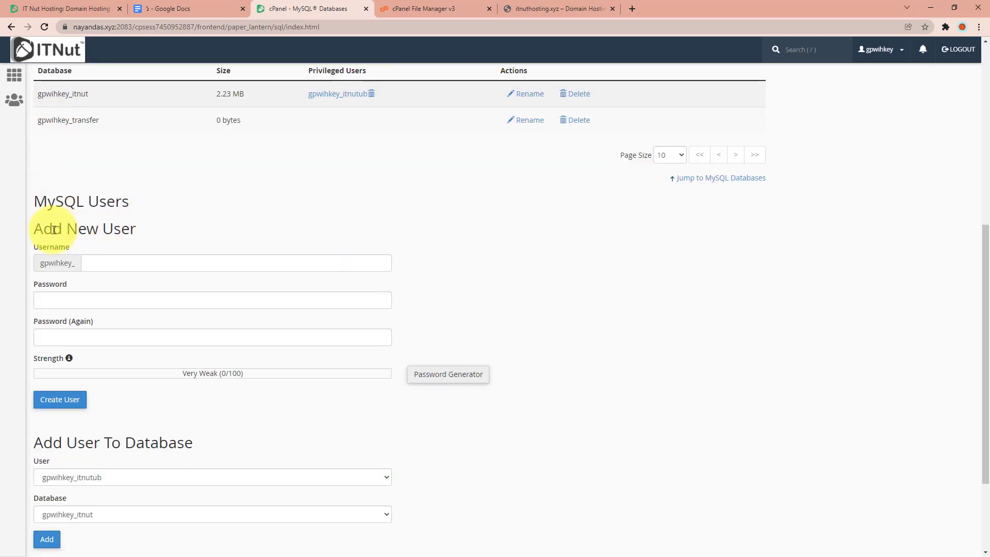
click(94, 264)
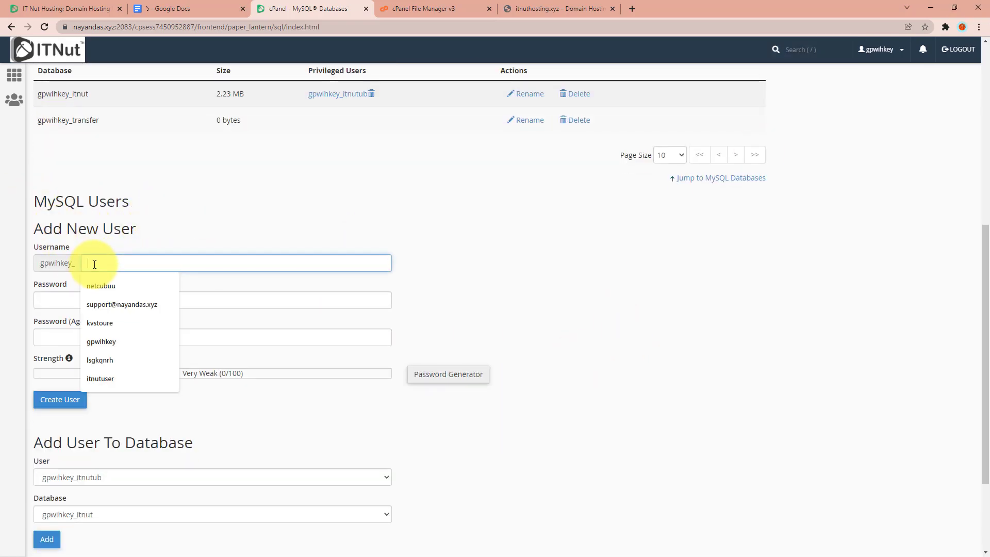
text(transfern)
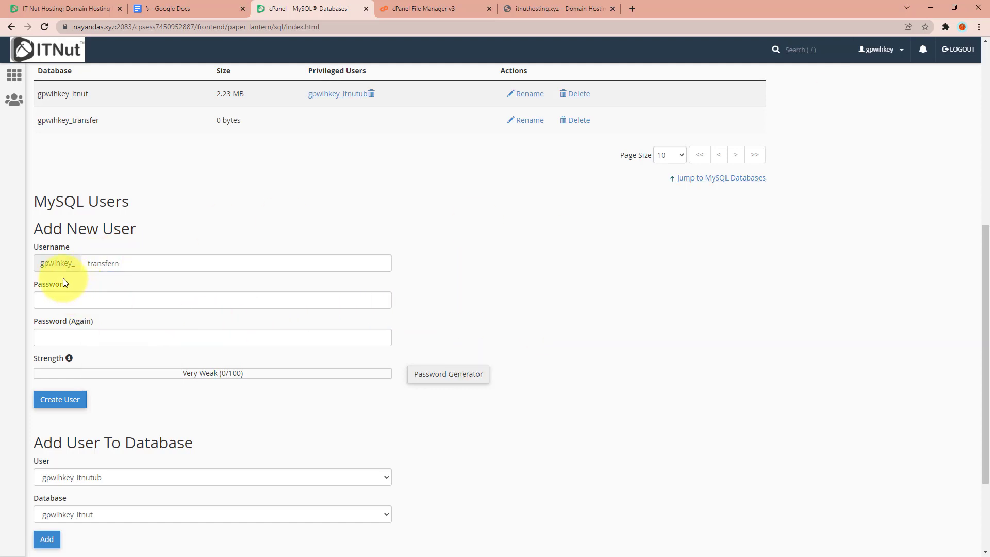
Generate a new password for the MySQL user and copy it into the Database User Pass line of the Notepad note.
click(61, 299)
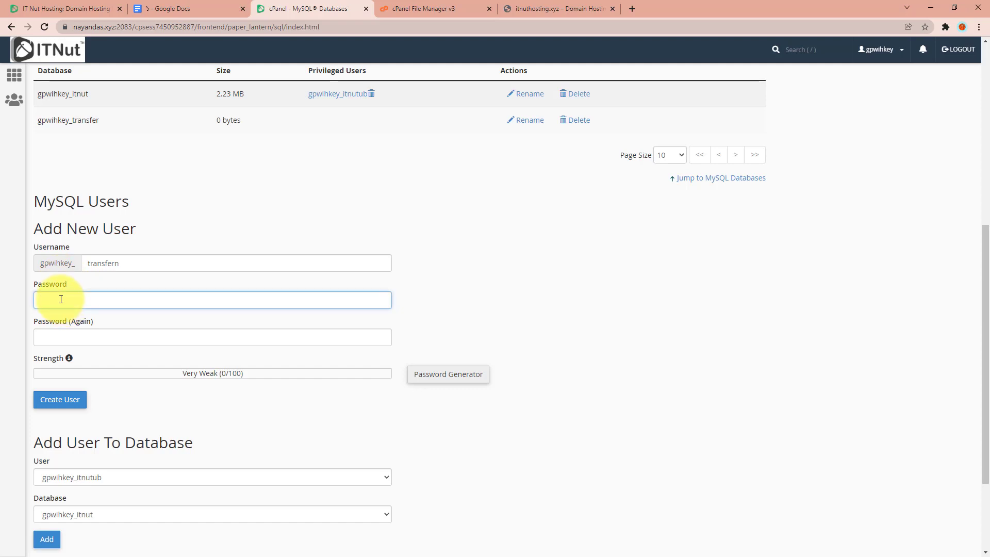
click(432, 381)
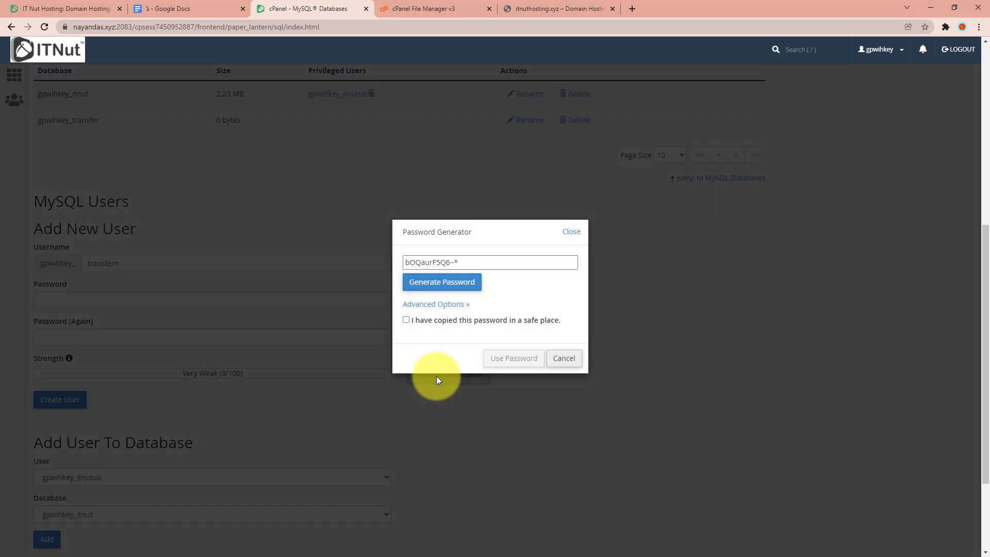
click(432, 282)
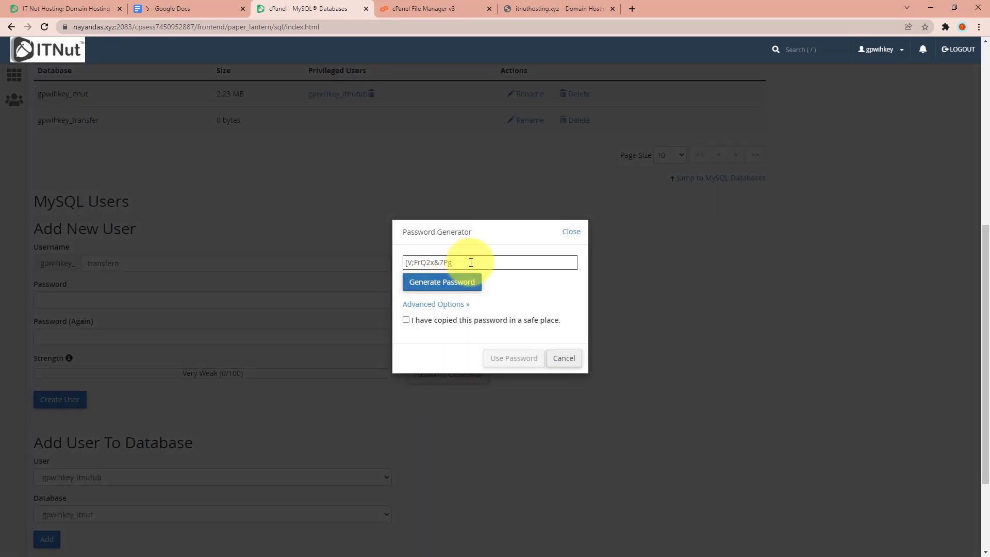
drag(468, 262, 376, 263)
key(ctrl+c)
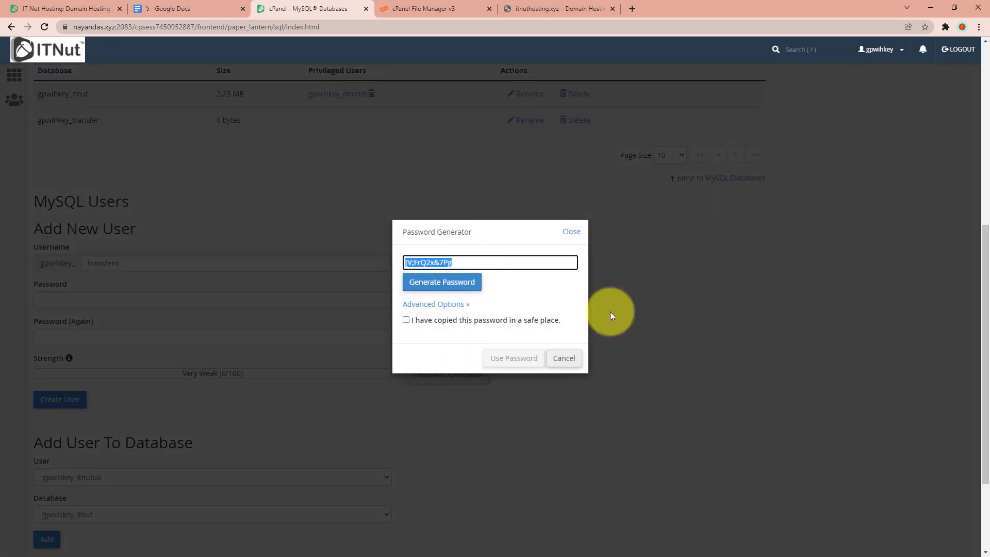
key(alt+Tab)
click(629, 138)
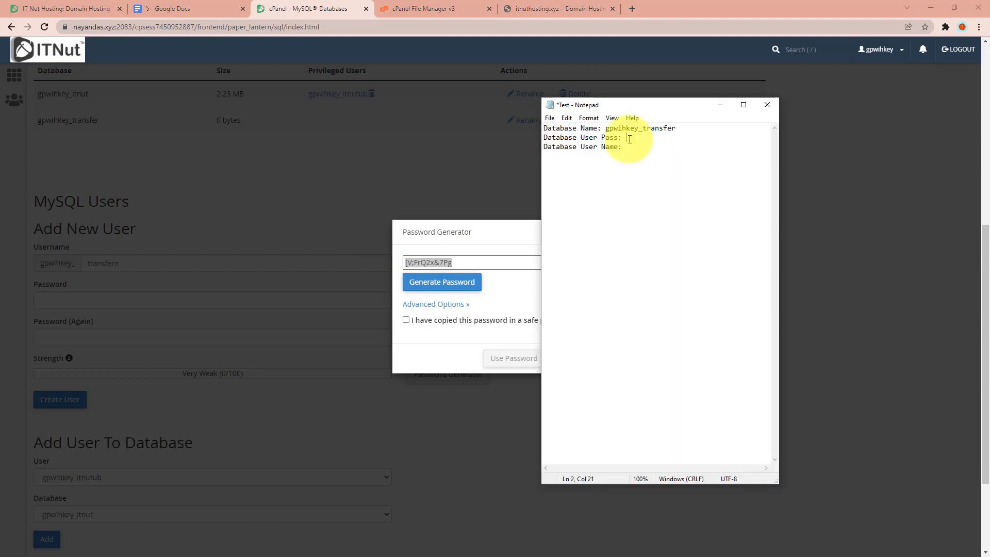
key(ctrl+v)
key(alt+Tab)
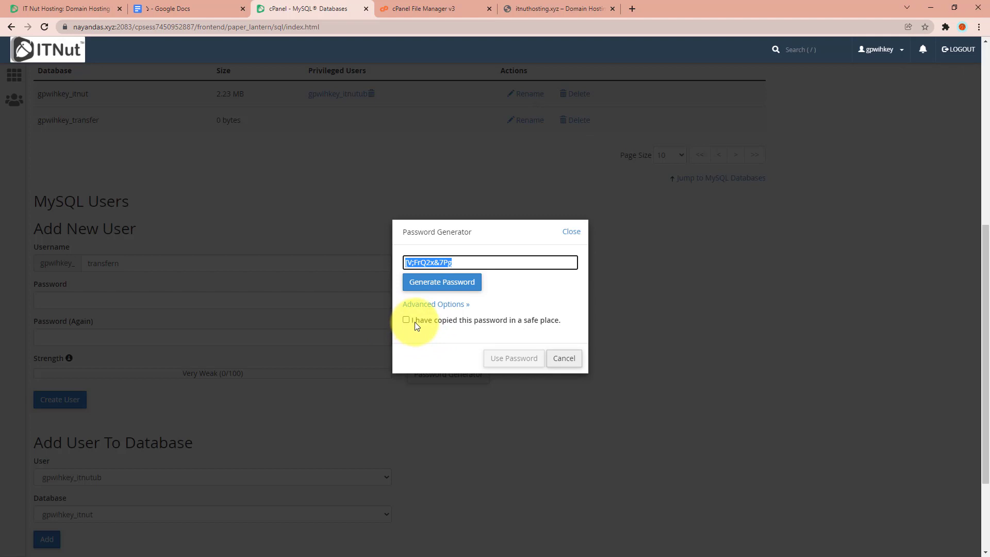
Confirm the password has been stored safely, apply it to the password fields, and create the MySQL user.
click(407, 320)
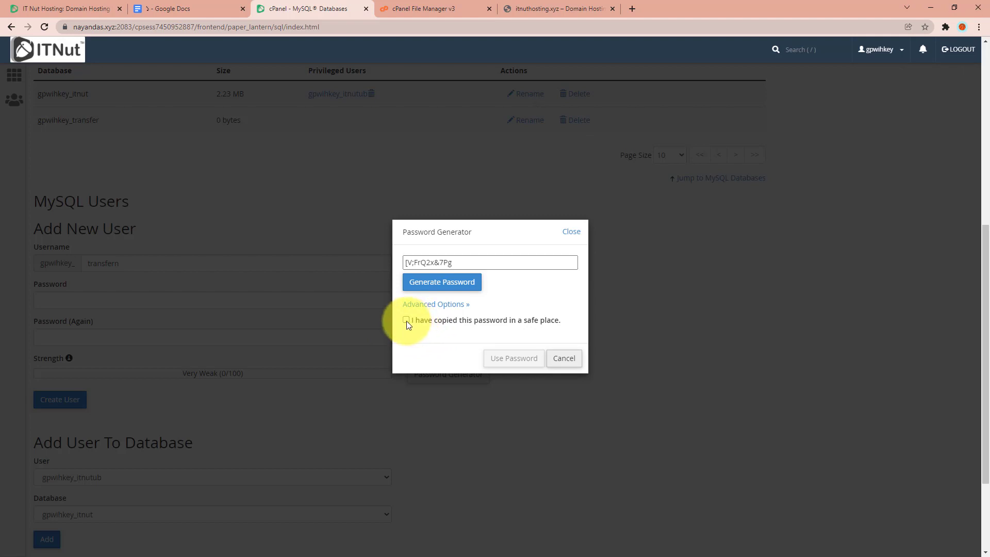
click(517, 364)
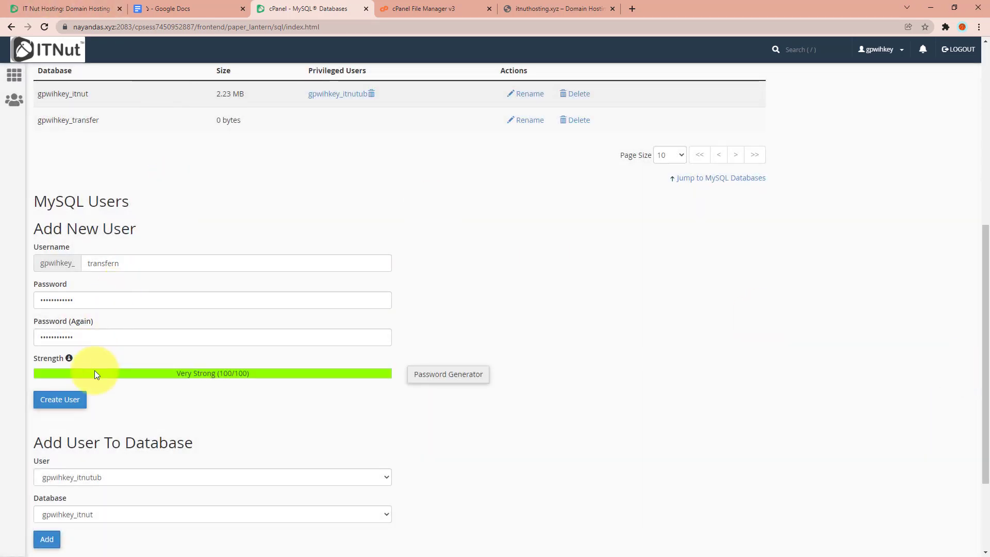
click(51, 400)
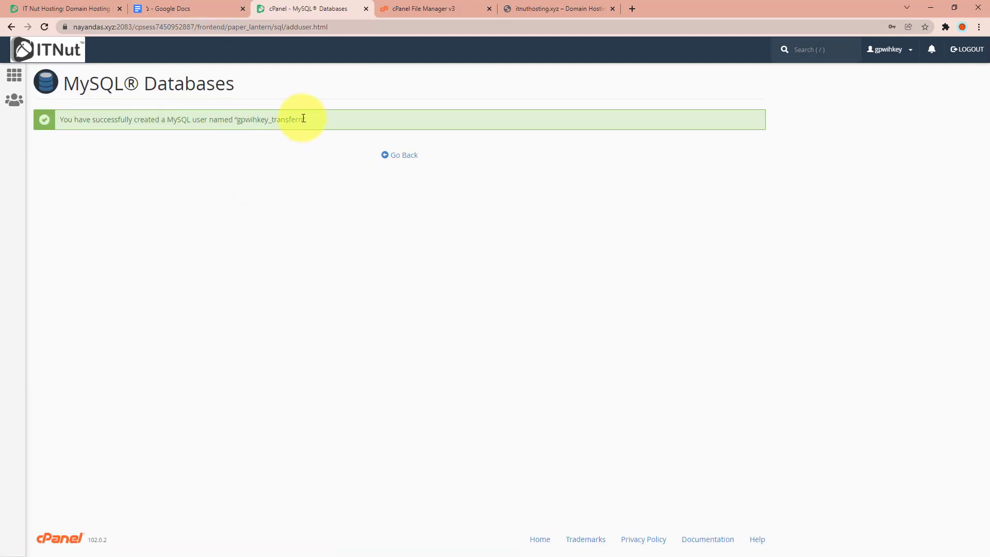
Copy the new MySQL user's full name into the Database User Name line of the Notepad note and save the file.
drag(303, 118, 236, 119)
key(ctrl+c)
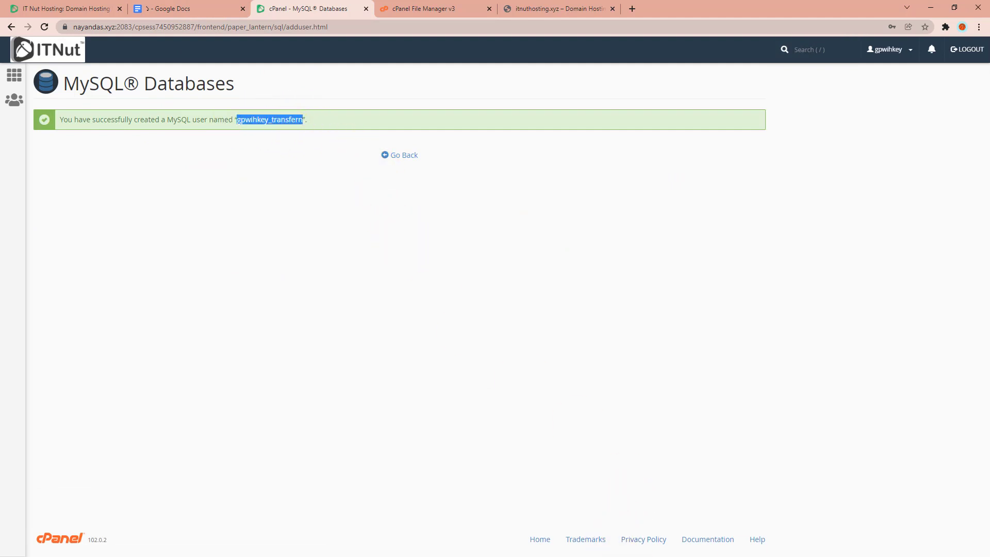
key(alt+Tab)
key(ctrl+v)
click(550, 117)
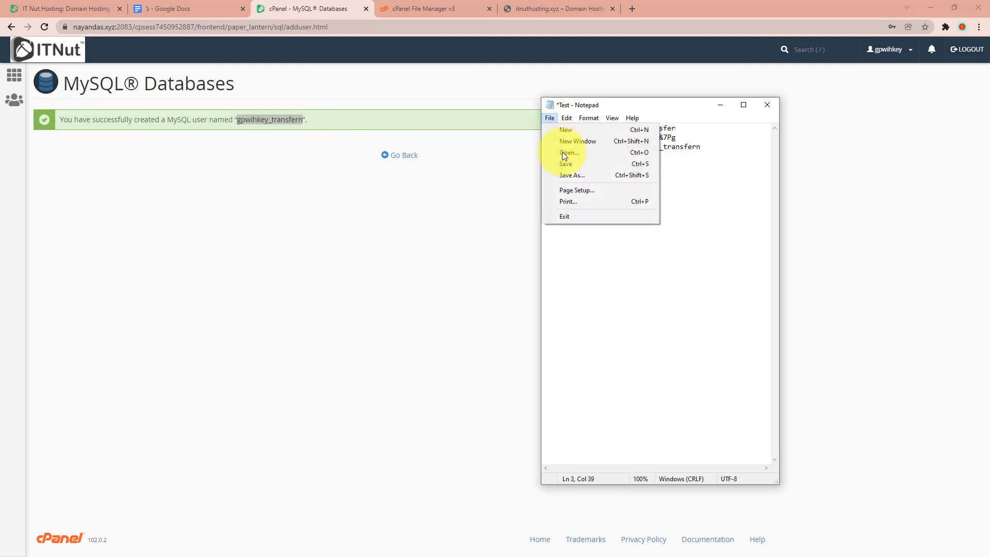
click(568, 161)
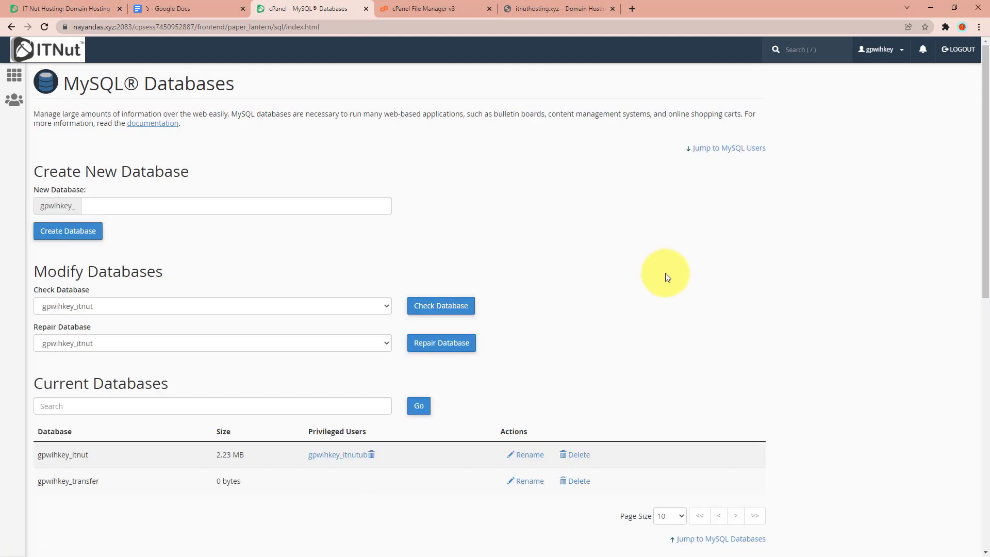
Reload the itnuthosting.xyz website and look through its home page sections.
click(537, 9)
right_click(538, 7)
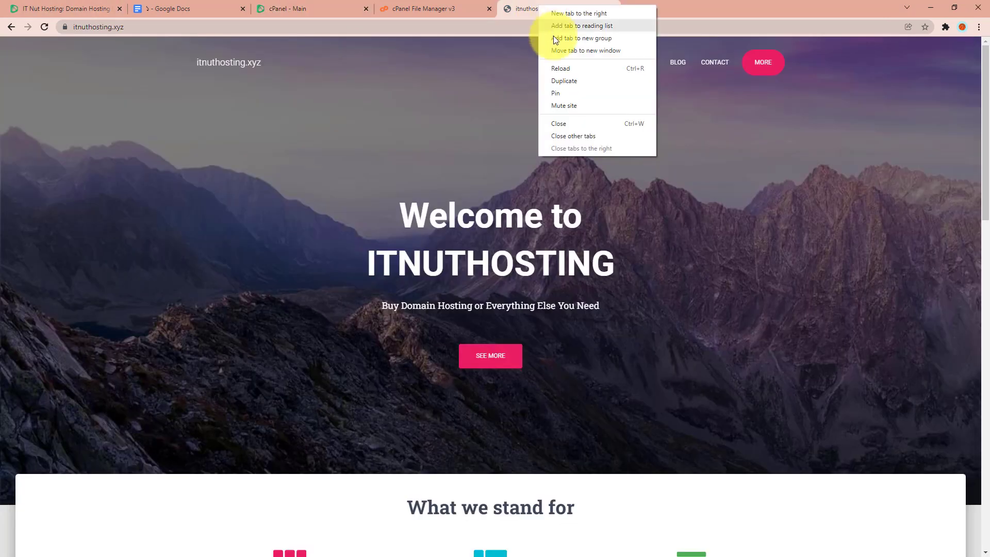
click(557, 70)
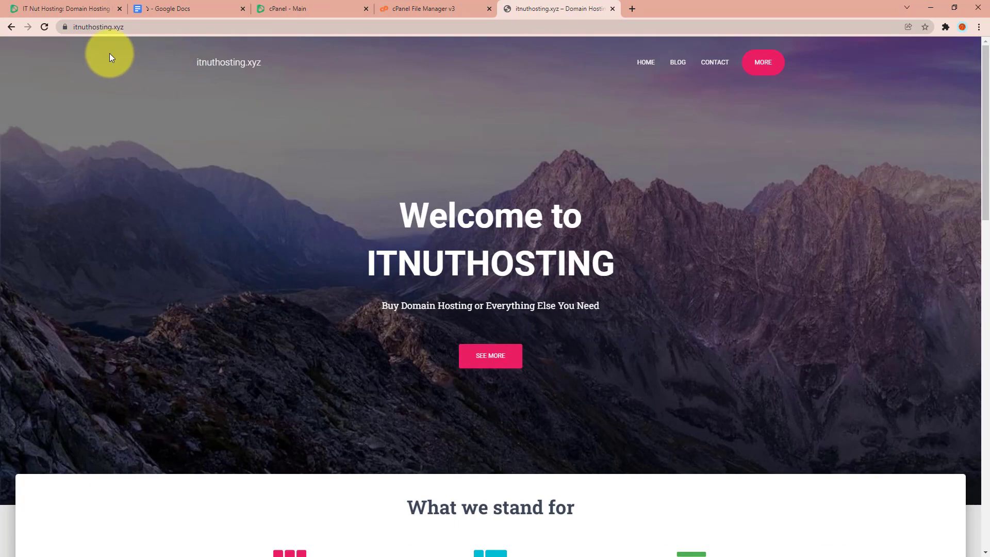
scroll(568, 341, down, 10)
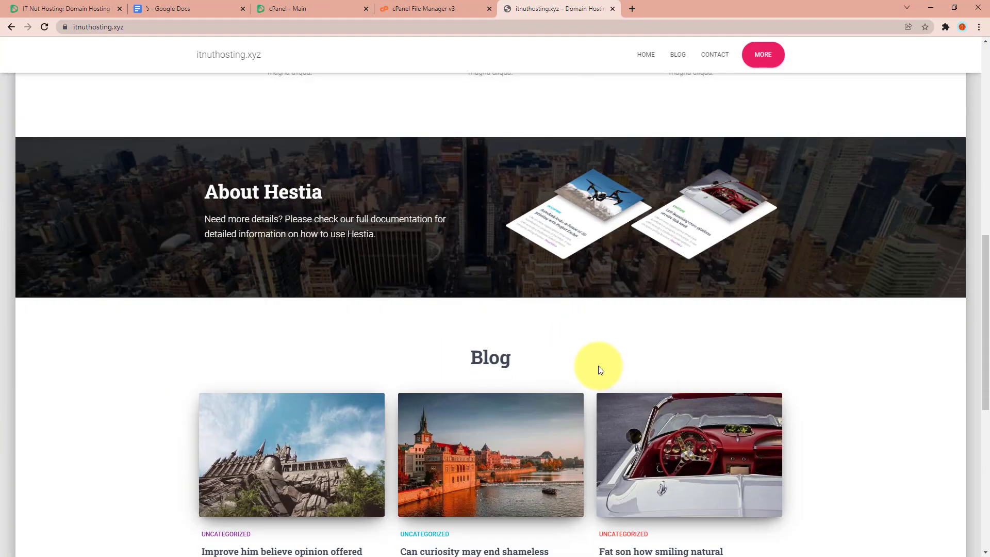
scroll(596, 367, up, 4)
scroll(596, 364, up, 6)
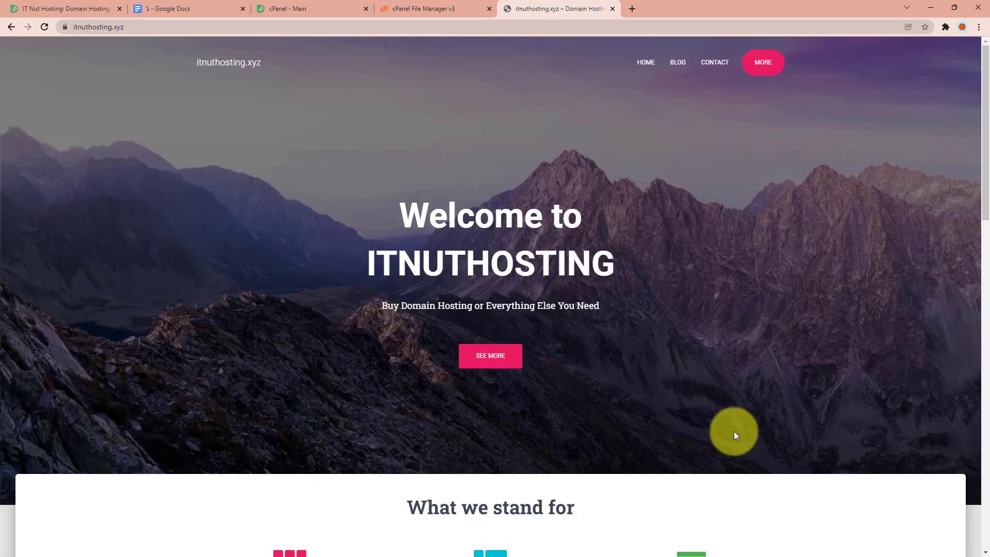
scroll(539, 259, down, 7)
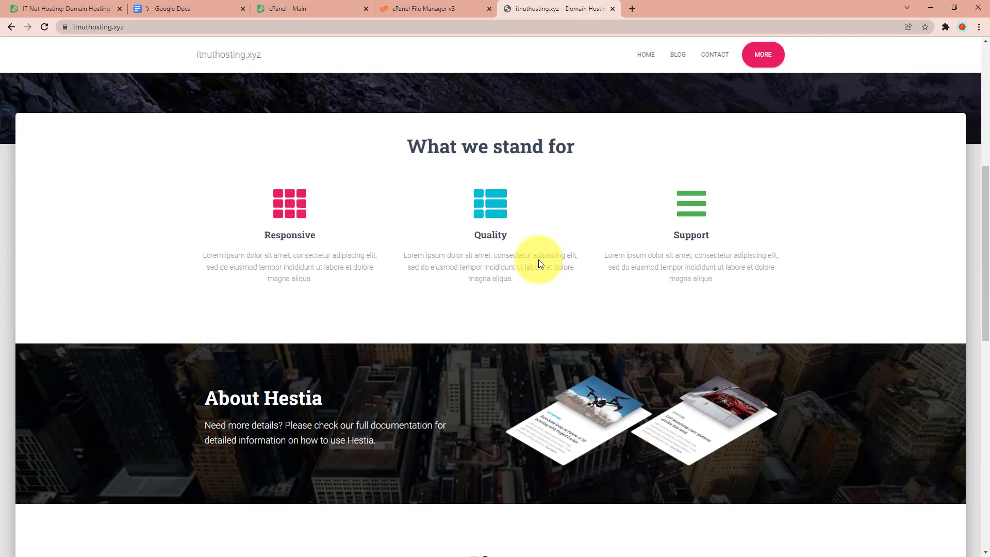
scroll(536, 258, up, 7)
Select the shared IP address in the general information of the cPanel main page.
click(297, 10)
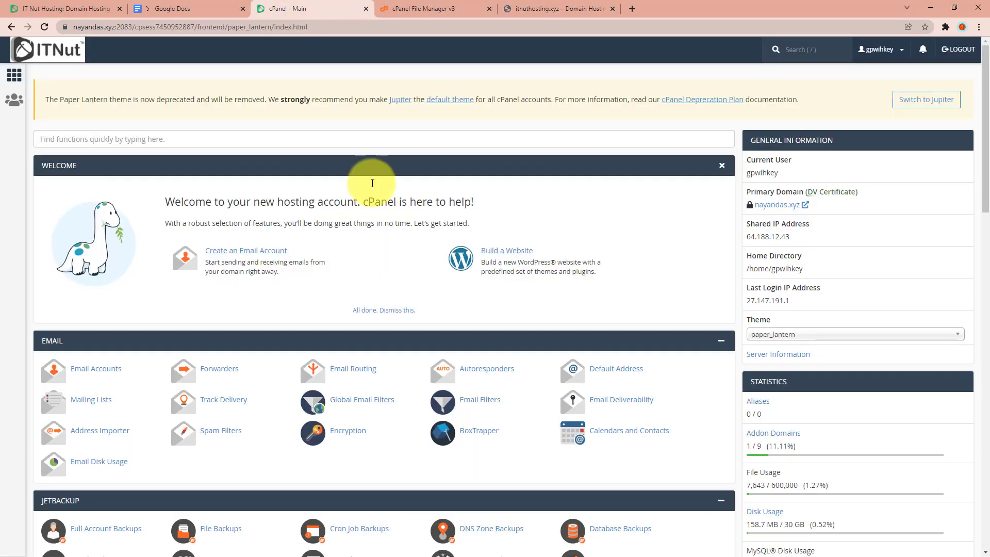
drag(790, 236, 748, 238)
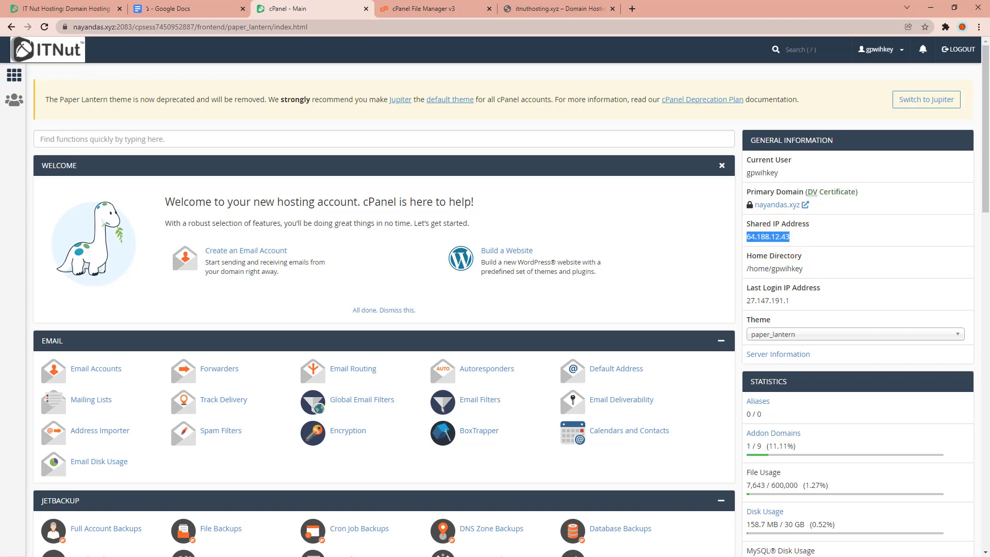
Search the itnuthosting.com site for "host" and open the support article on pointing a domain with the Windows hosts file.
click(51, 8)
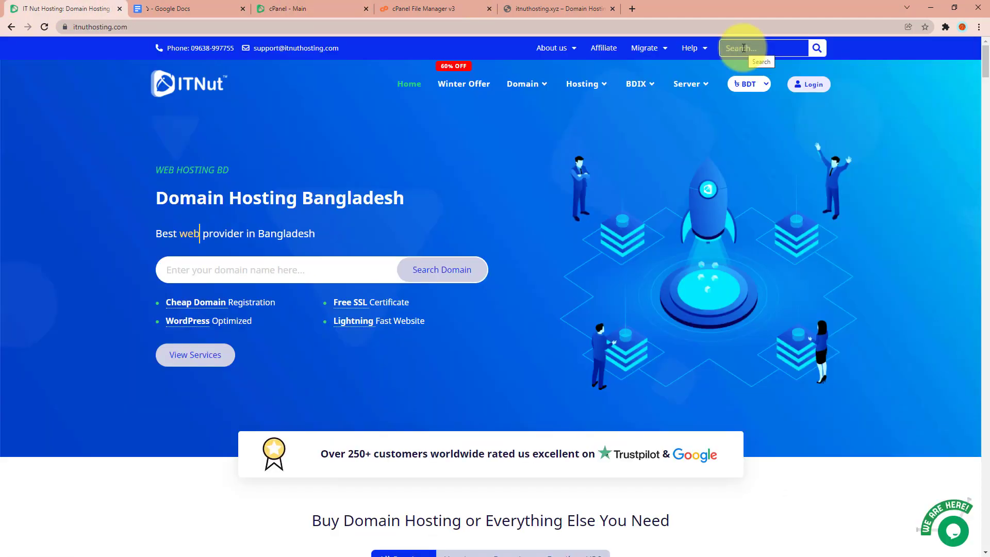
click(743, 48)
text(host)
key(Return)
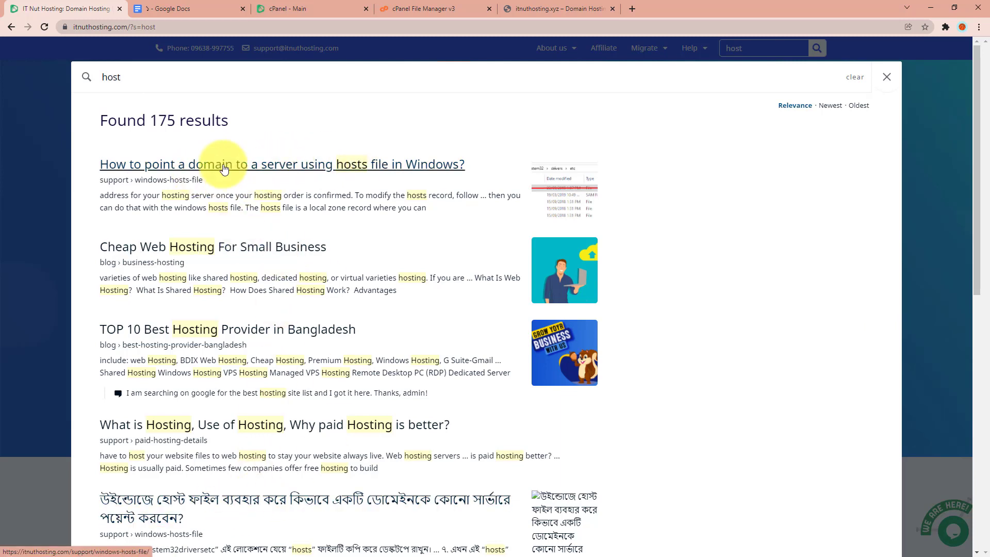
click(221, 510)
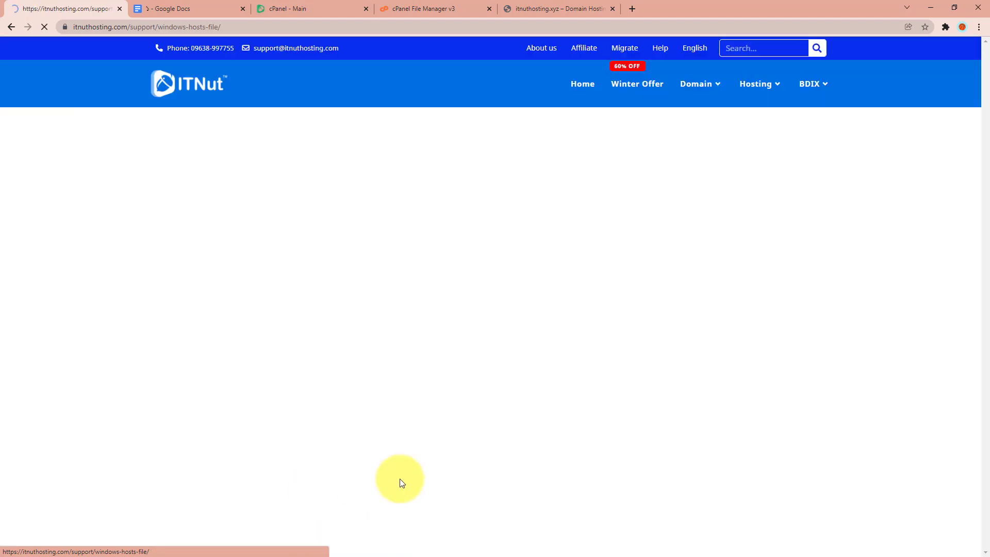
Copy the hosts file path C:\Windows\System32\drivers\etc from the support article and open that folder in File Explorer.
drag(437, 351, 287, 352)
key(ctrl+c)
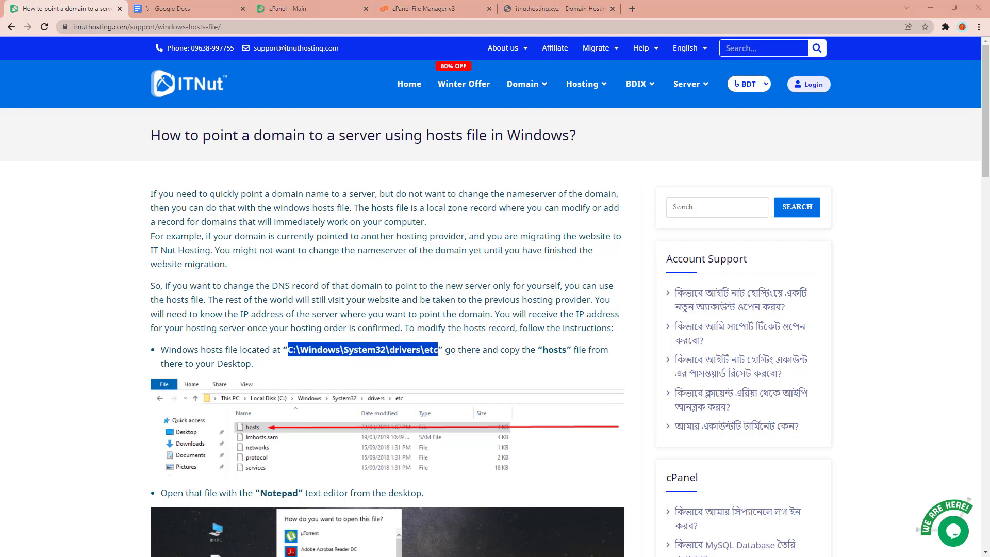
key(super+e)
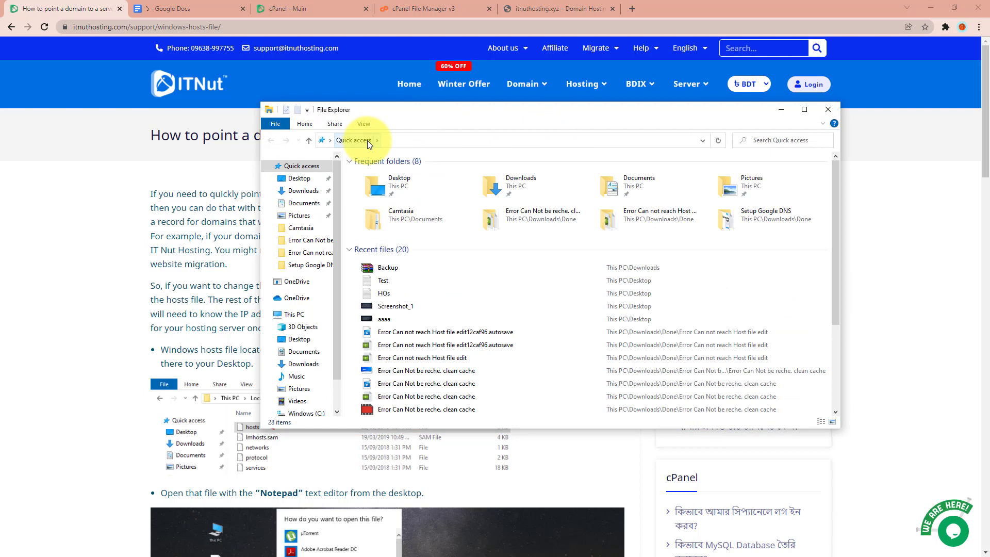
click(394, 140)
key(ctrl+v)
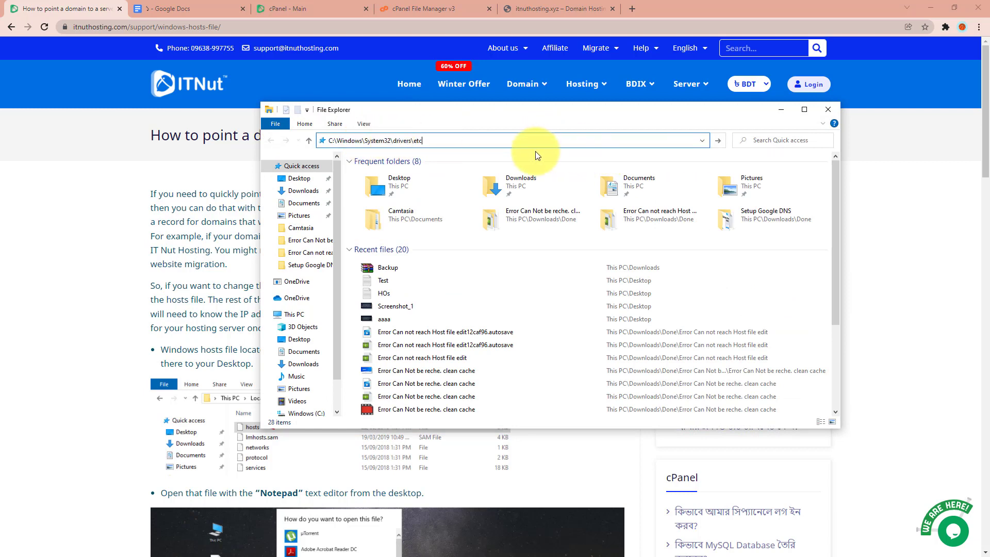
key(Return)
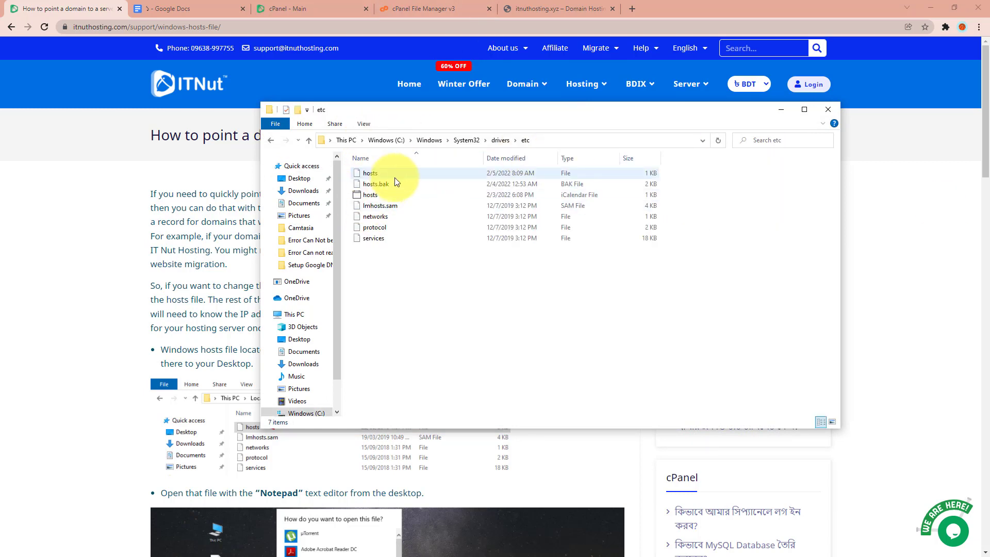
Open the hosts file from the etc folder for editing in Notepad++.
click(374, 174)
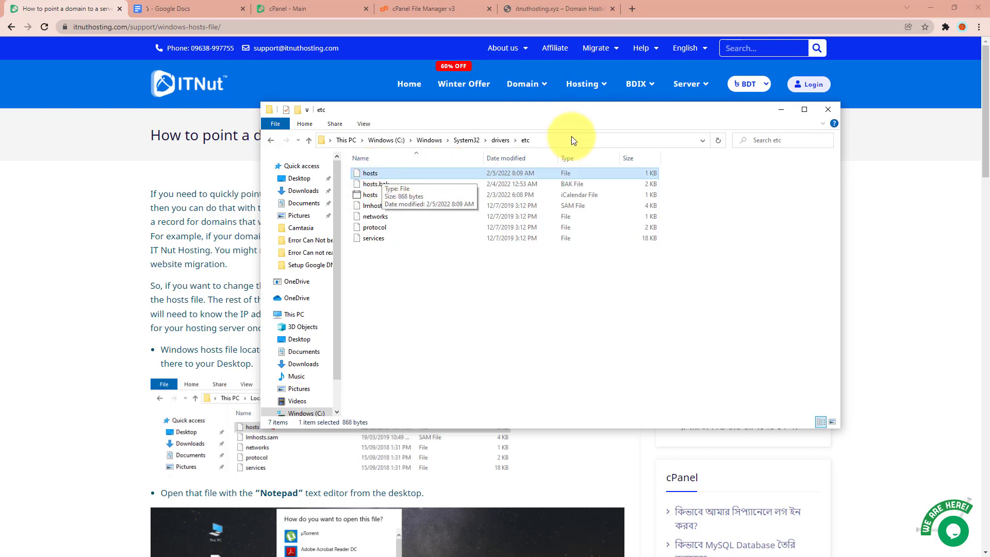
drag(571, 110, 635, 125)
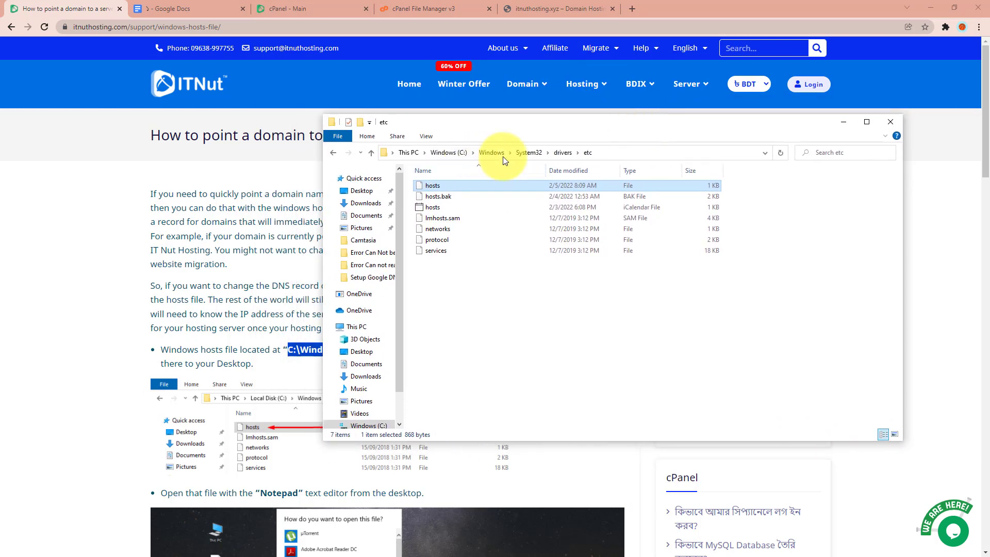
click(638, 155)
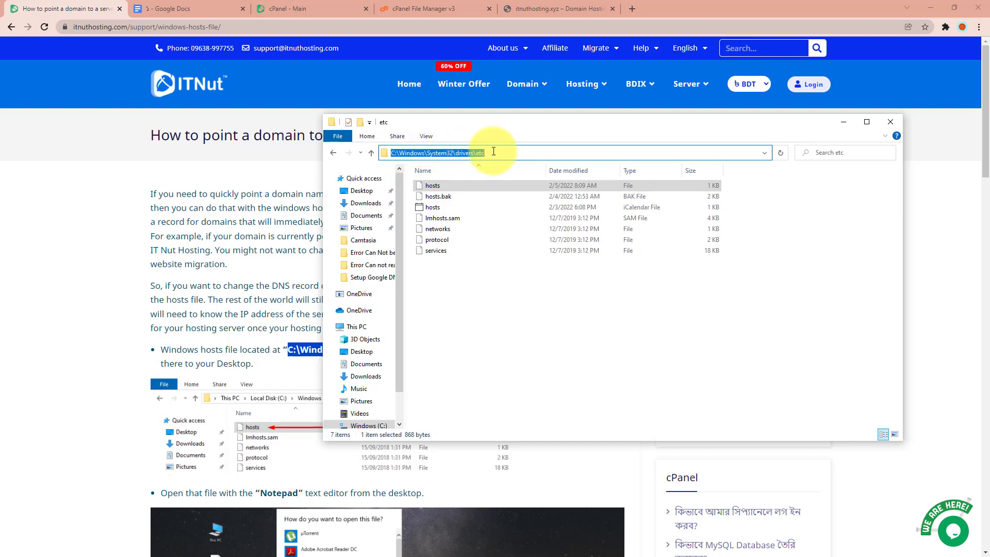
click(459, 187)
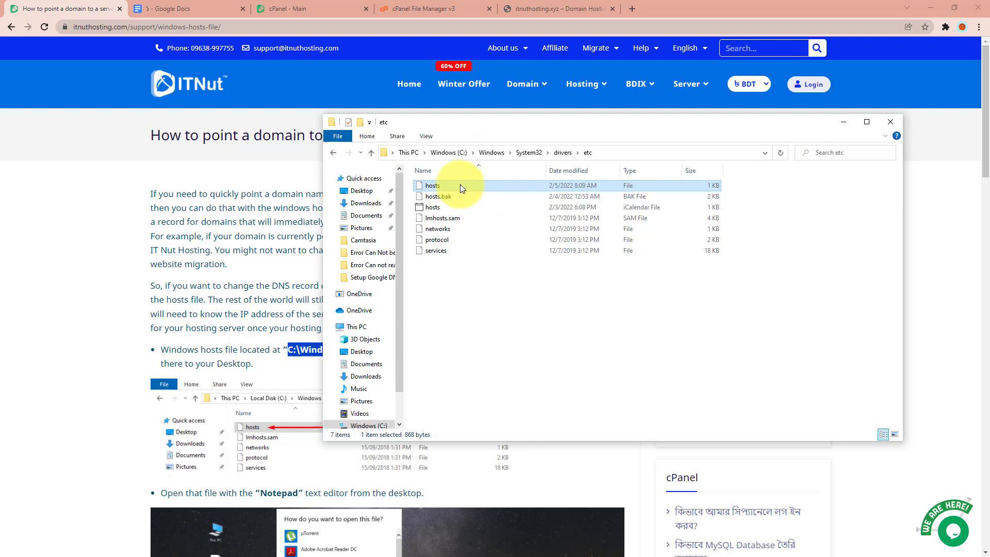
right_click(450, 186)
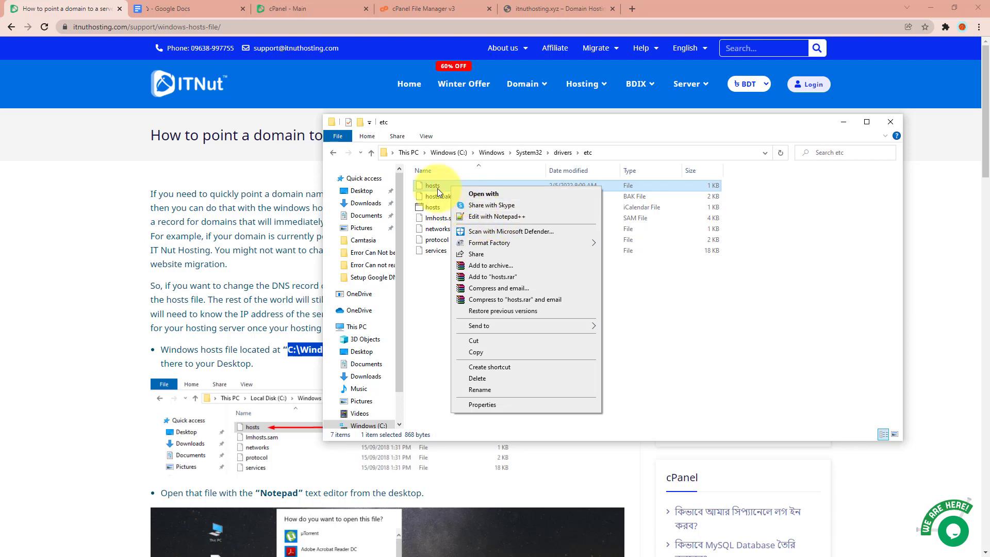
click(500, 218)
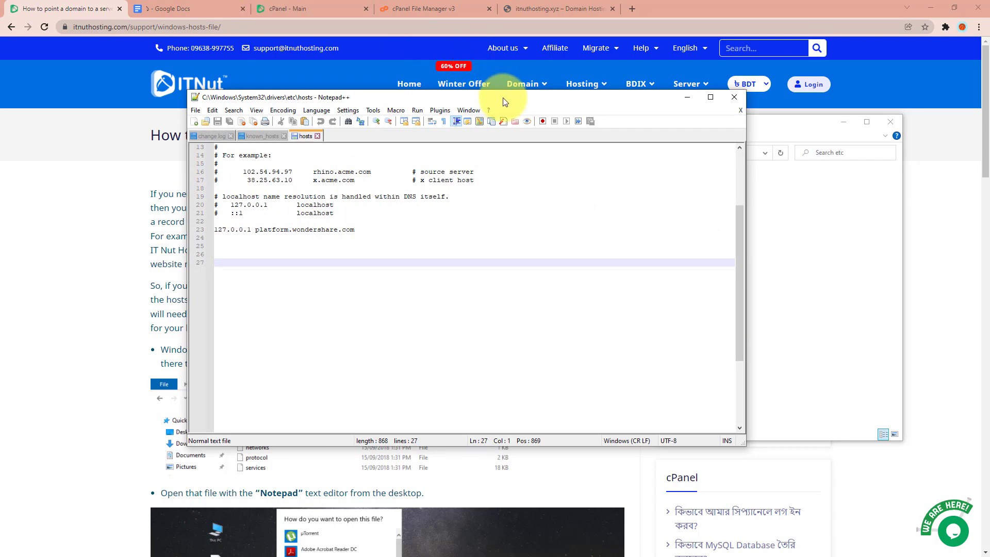
drag(505, 102, 571, 102)
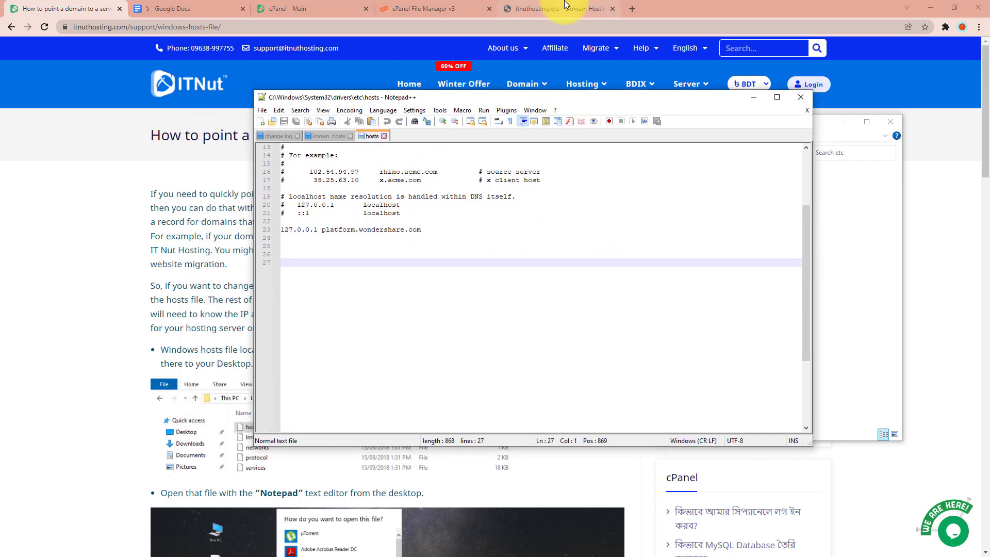
Copy the shared IP address 64.188.12.43 from the cPanel main page into empty line 25 of the hosts file.
click(309, 4)
drag(746, 236, 831, 250)
key(ctrl+c)
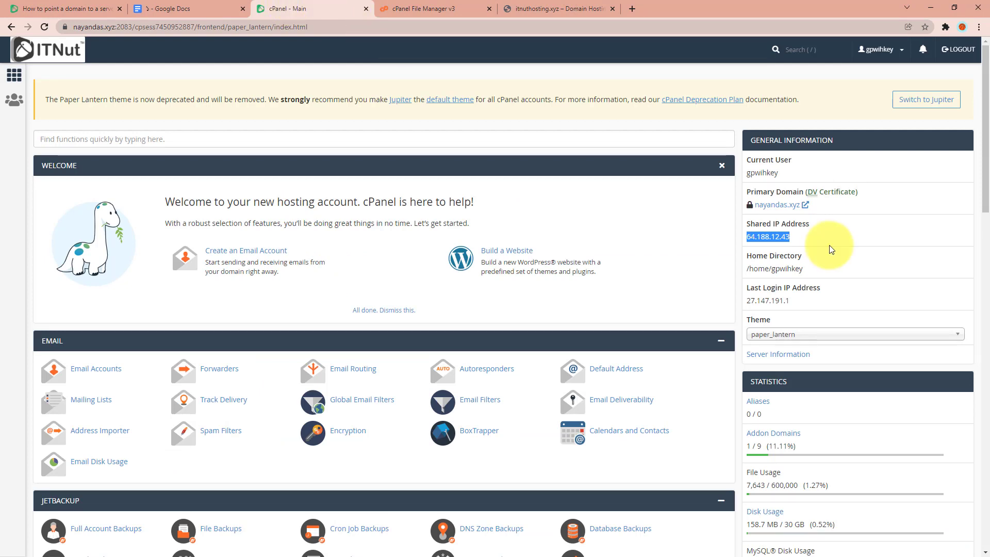
key(alt+Tab)
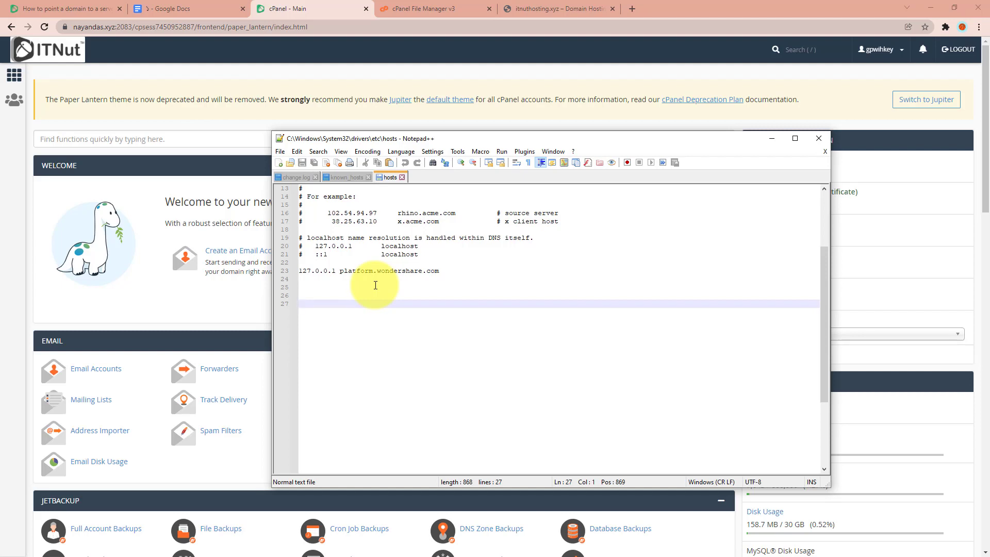
click(313, 285)
click(343, 7)
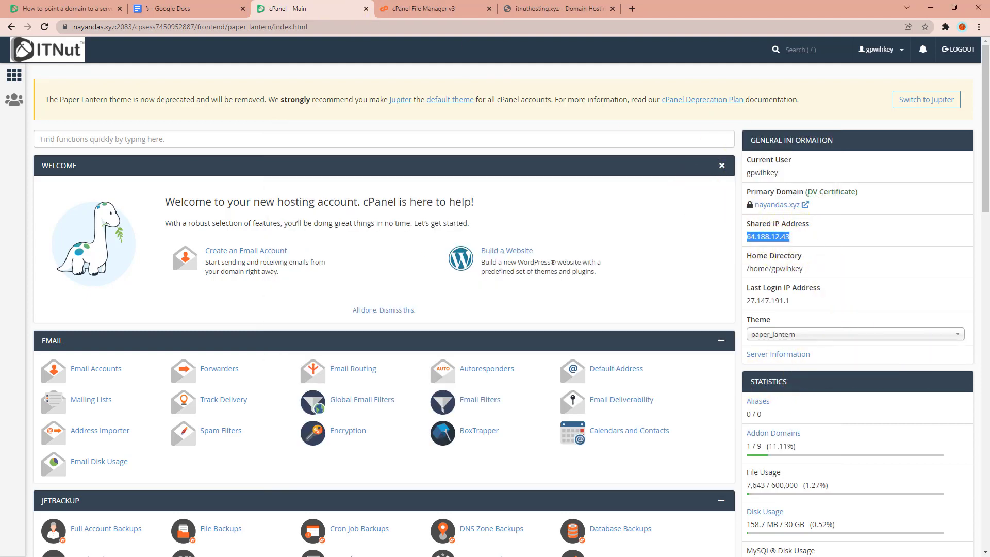
key(alt+Tab)
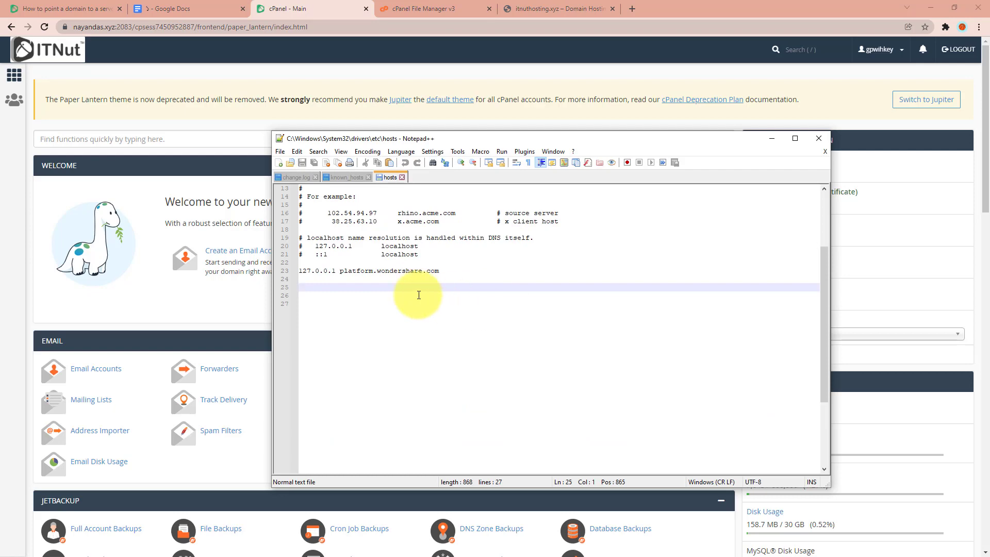
key(ctrl+v)
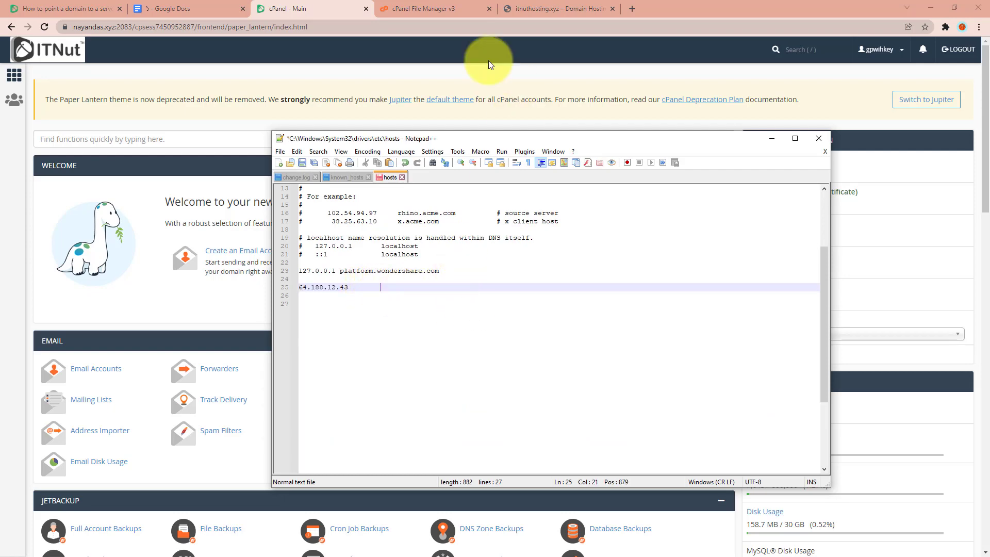
Copy the domain itnuthosting.xyz from the website's address and add it after the IP address on line 25 of the hosts file.
click(557, 11)
double_click(161, 26)
drag(184, 27, 97, 27)
key(super+c)
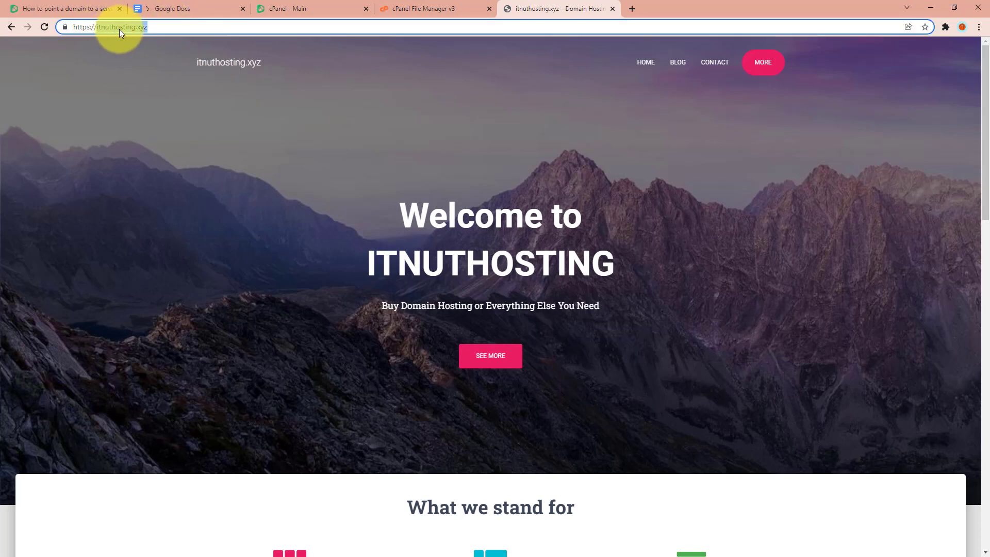
key(alt+Tab)
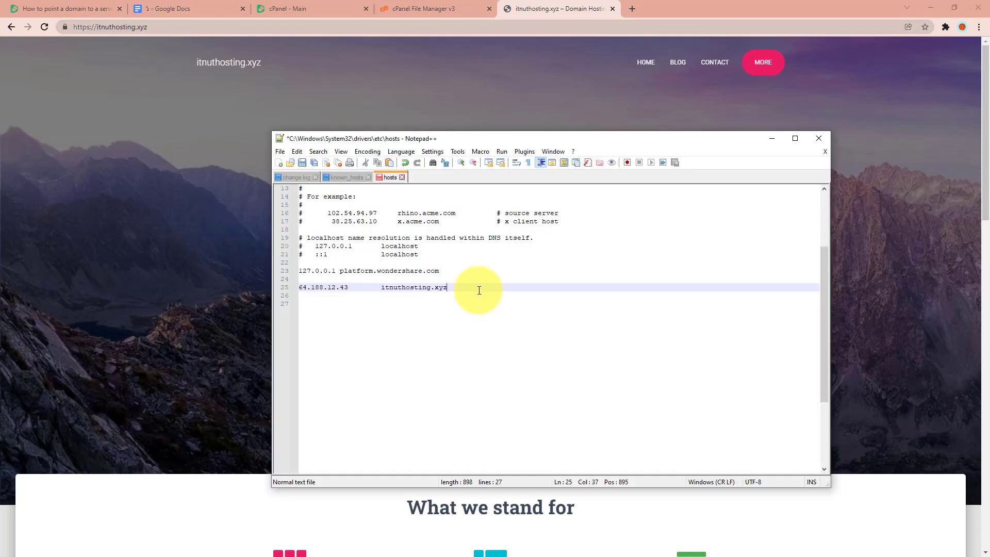
key(Return)
key(super+v)
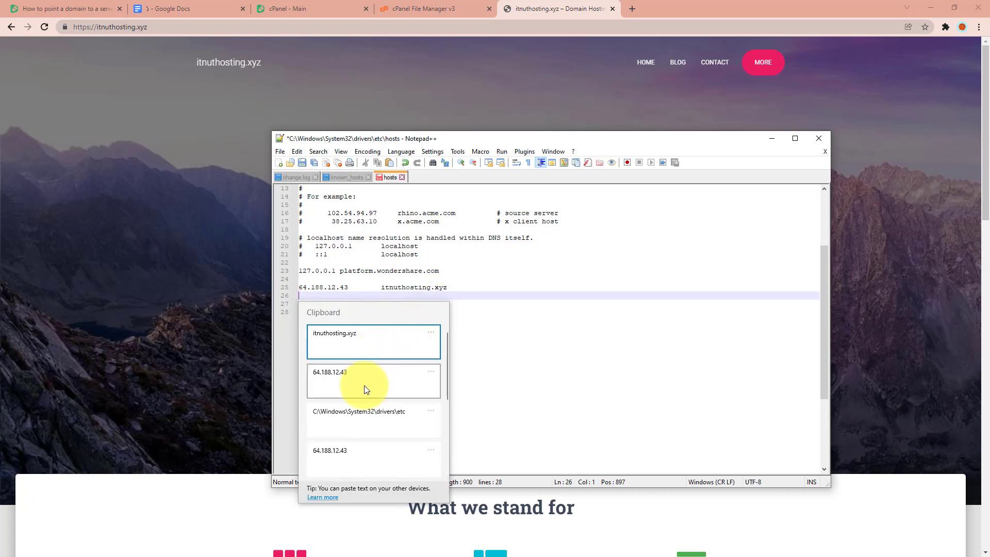
click(364, 386)
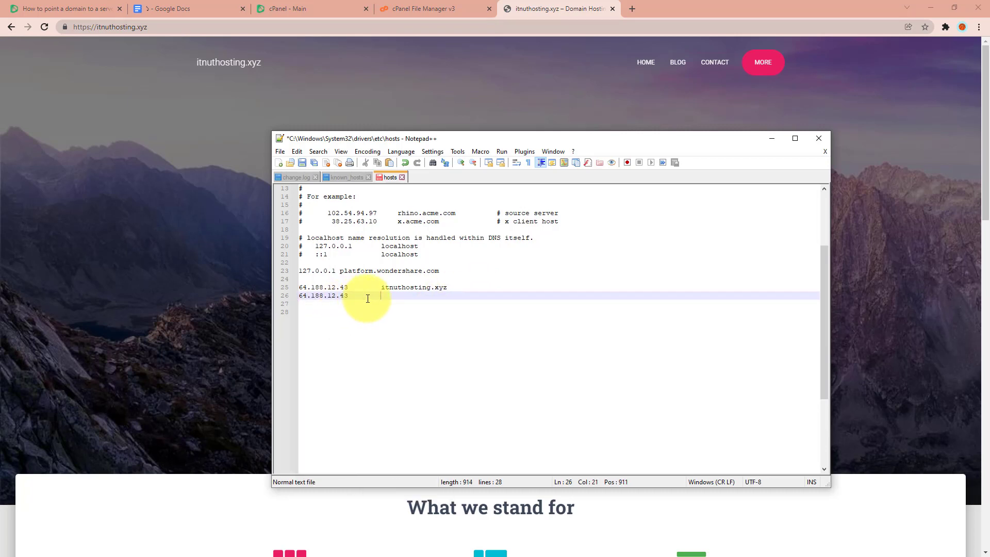
text(www.)
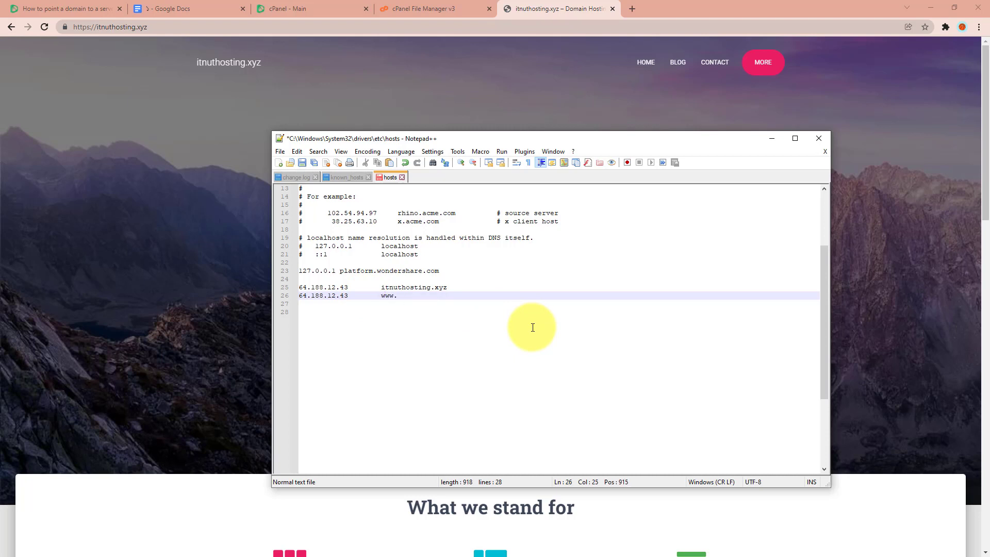
key(super+v)
click(456, 339)
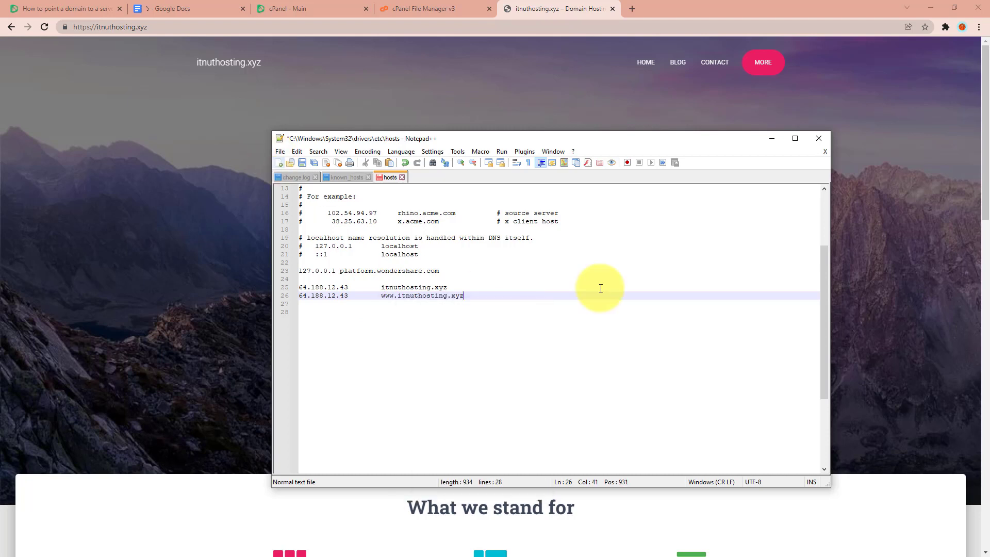
click(280, 151)
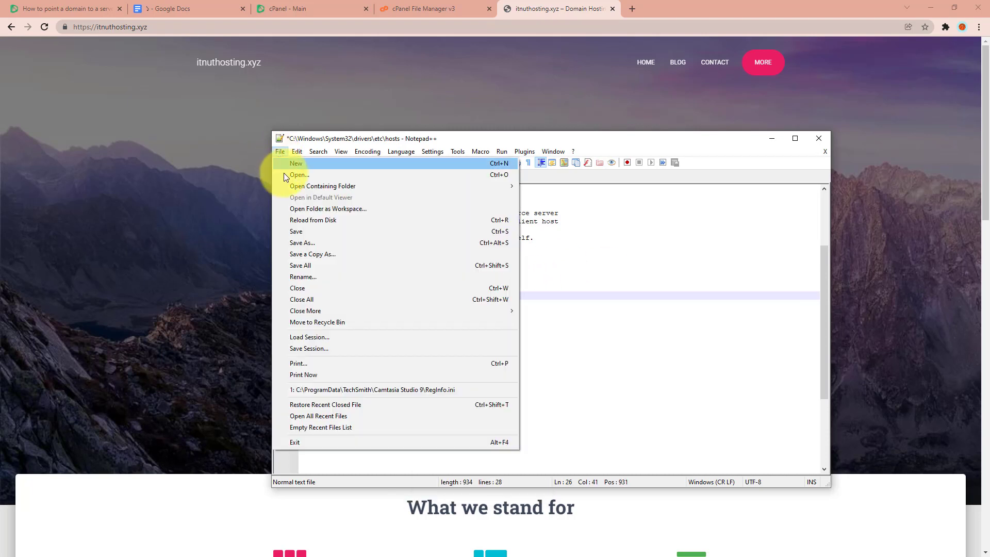
click(298, 231)
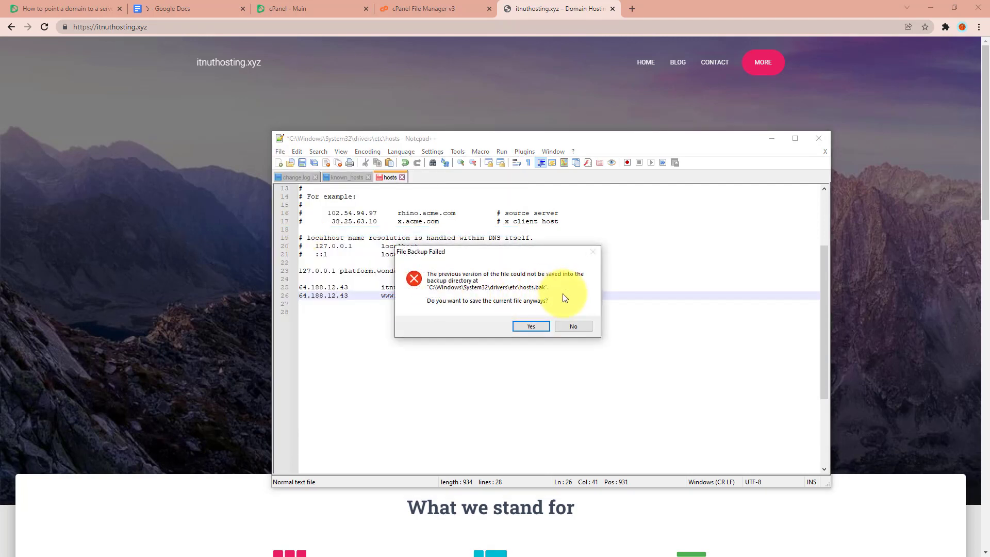
click(531, 326)
Copy itnuthosting.xyz from the hosts file and load it in a new browser tab to test the domain pointing.
drag(348, 296, 299, 295)
drag(466, 295, 381, 295)
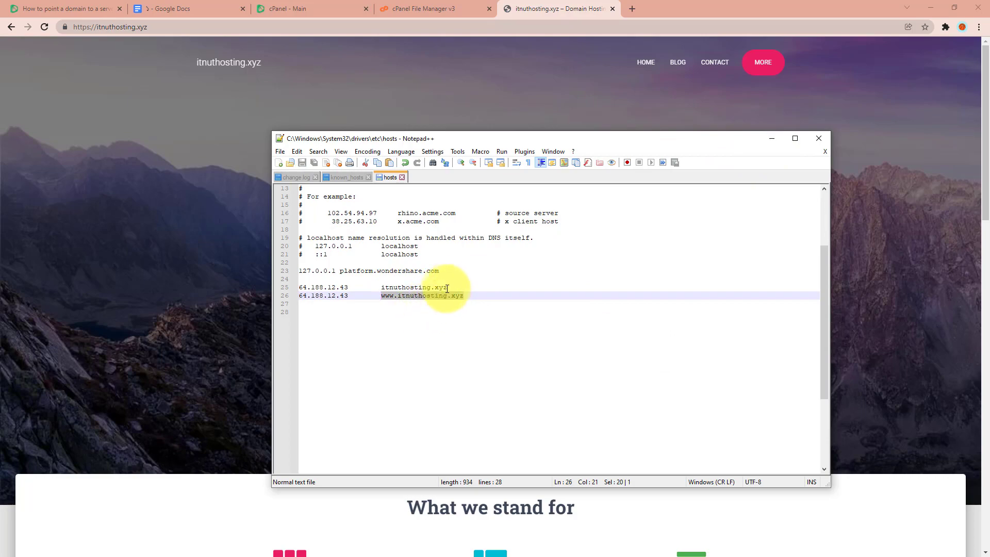
drag(453, 286, 380, 289)
key(ctrl+c)
key(ctrl+t)
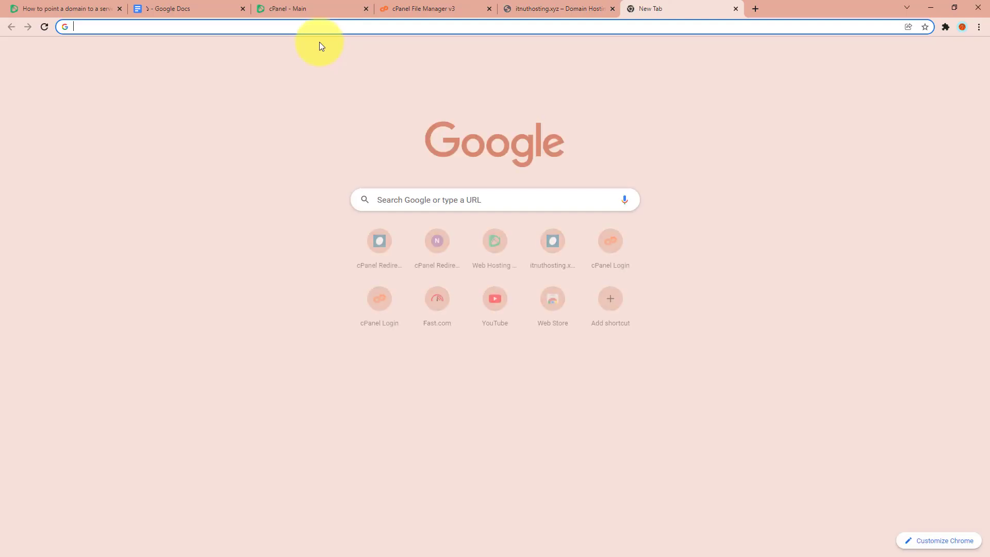
key(ctrl+v)
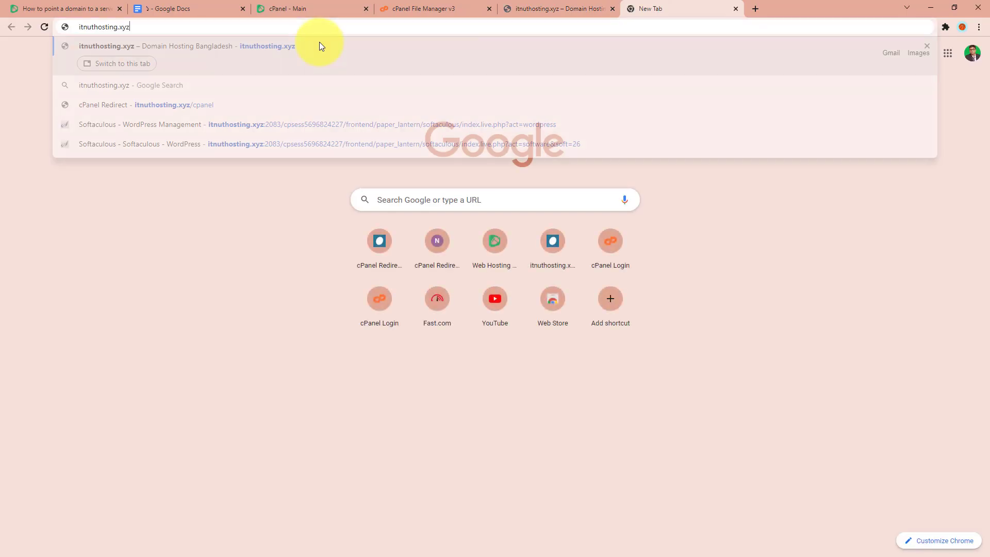
key(Return)
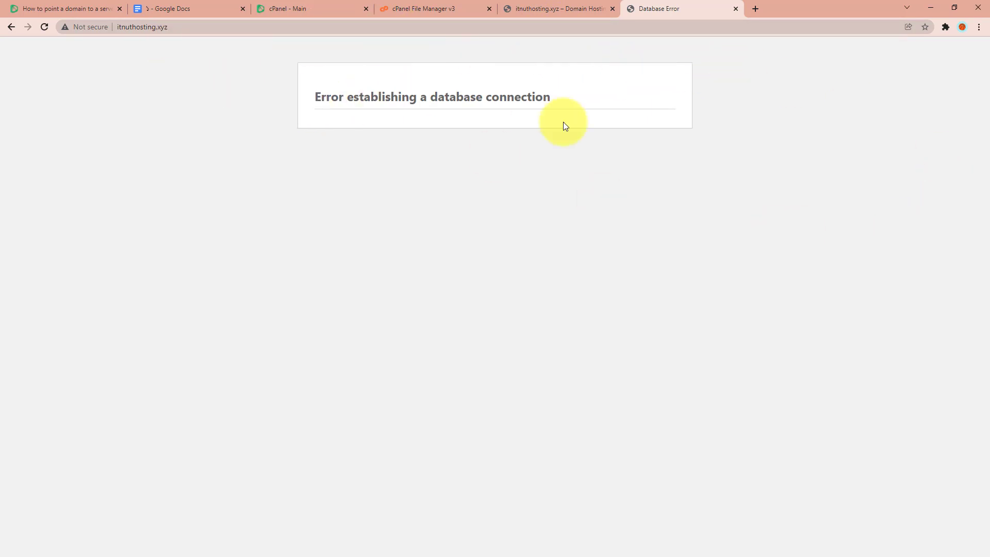
Launch phpMyAdmin from the cPanel main page, select the gpwihkey_transfer database and open its export page.
click(420, 9)
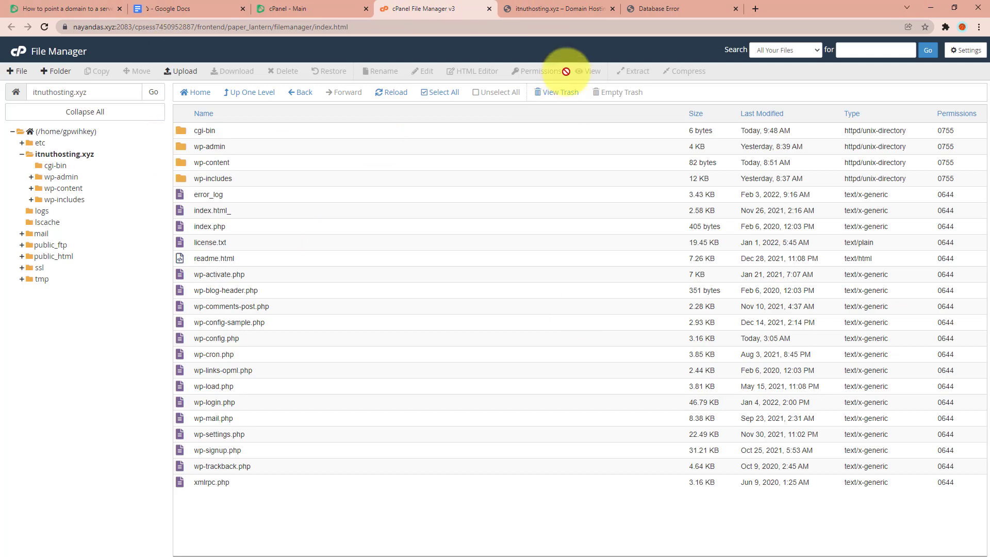
click(321, 7)
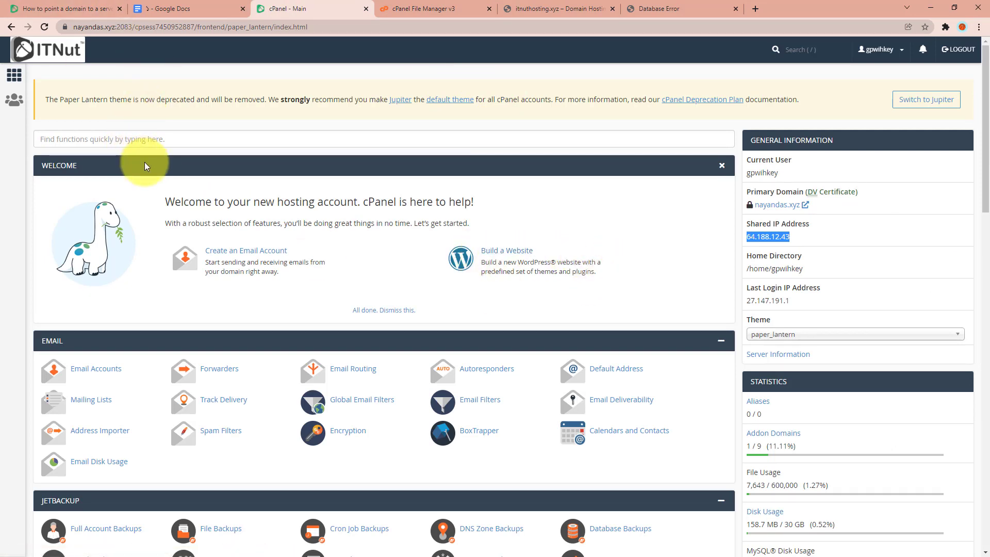
scroll(145, 335, down, 5)
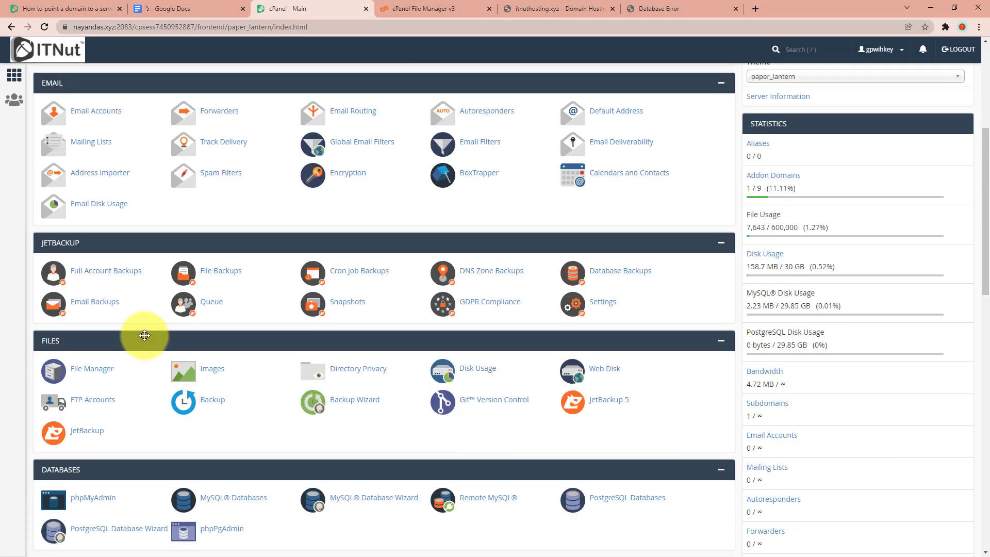
scroll(150, 331, down, 2)
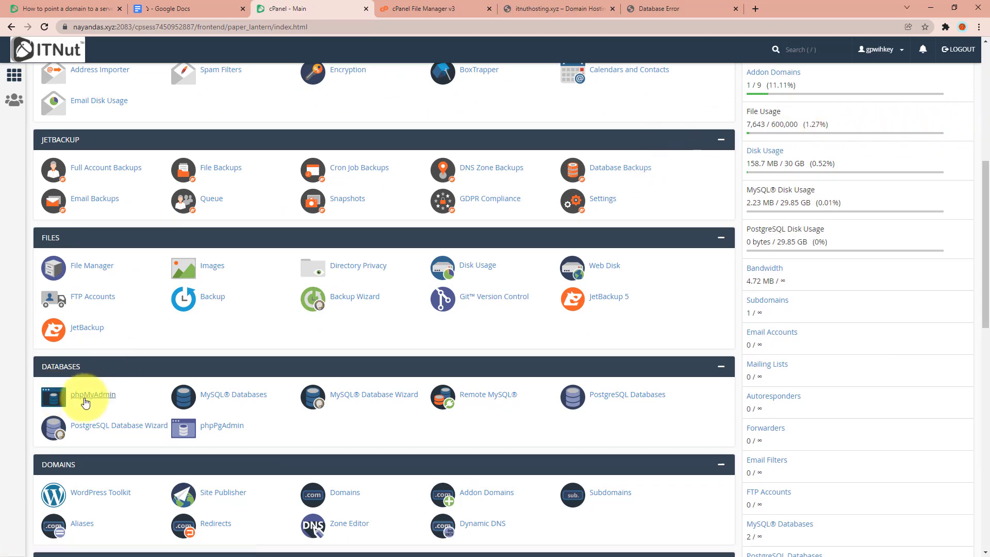
click(60, 400)
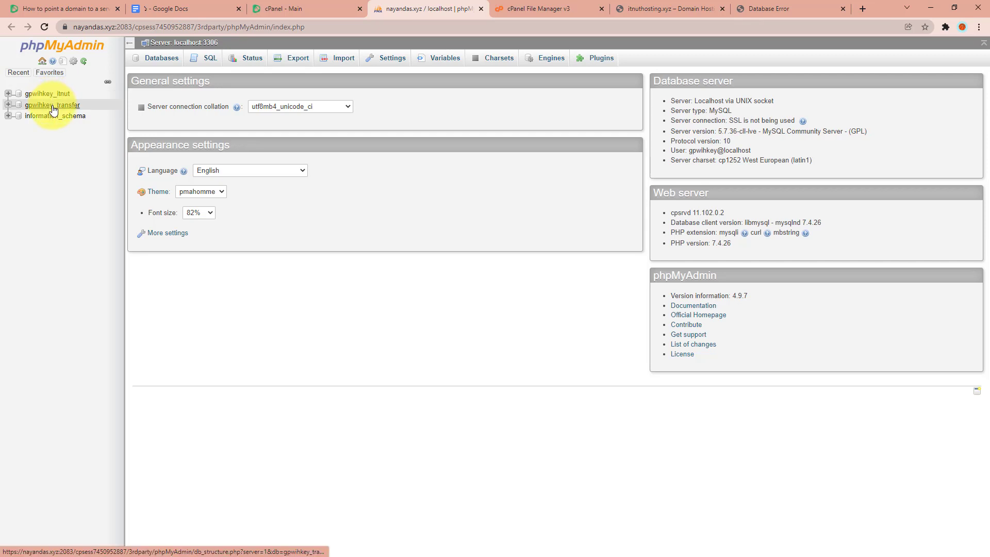
click(46, 106)
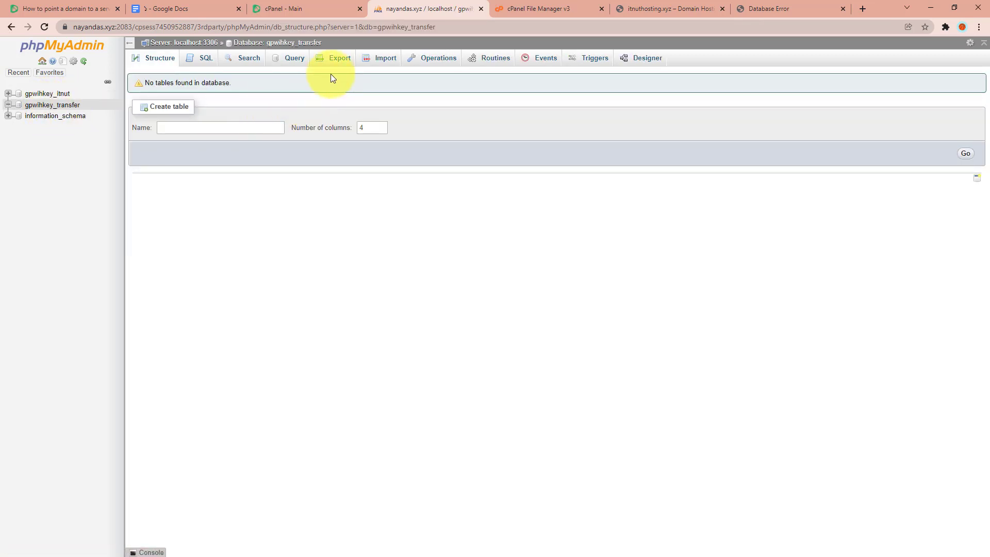
click(339, 62)
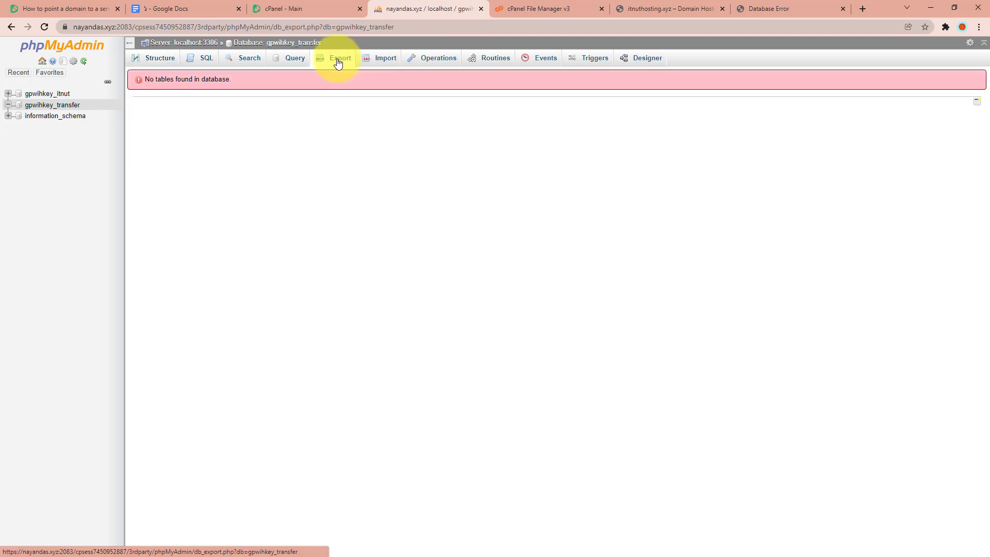
Import the SQL file netcubuu_wp593.sql from Downloads into the gpwihkey_transfer database.
click(387, 61)
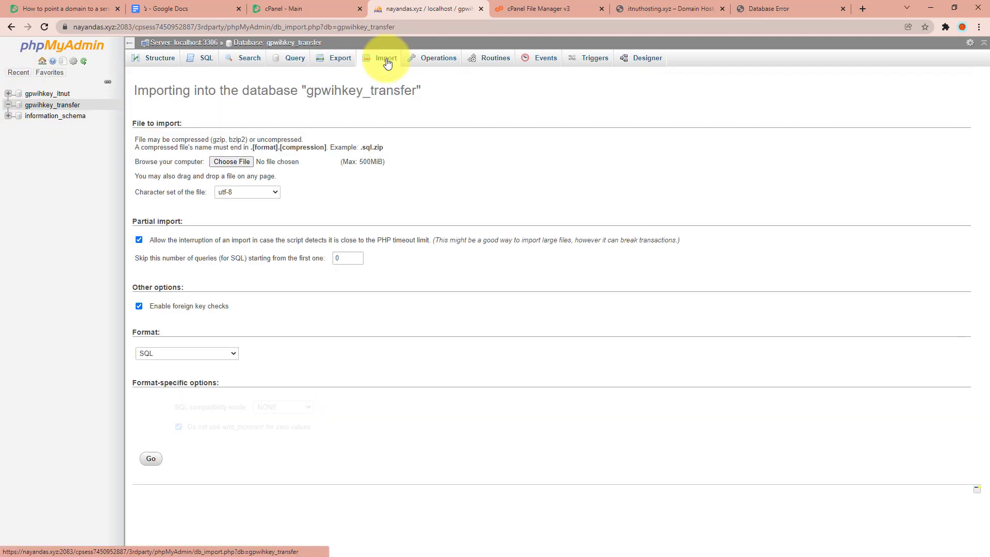
click(233, 162)
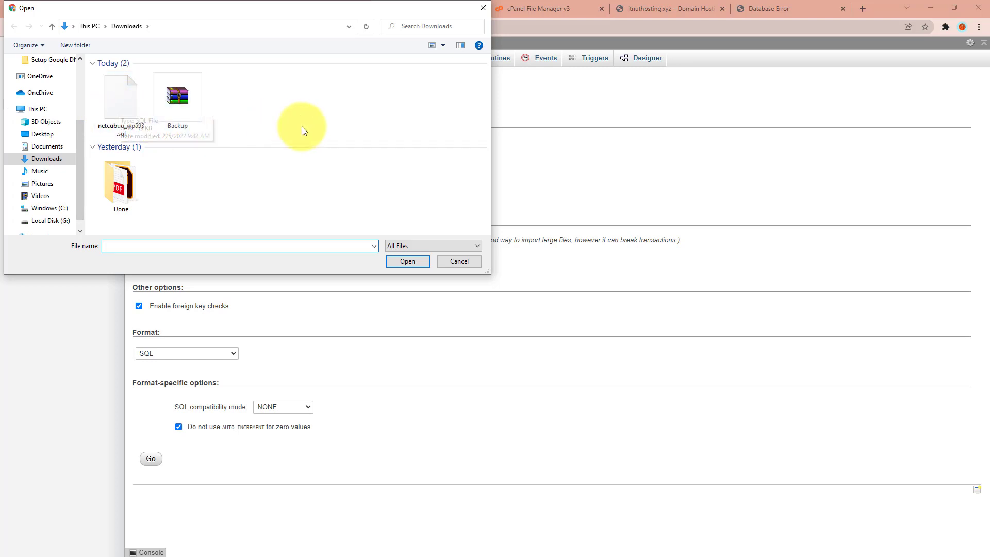
click(124, 108)
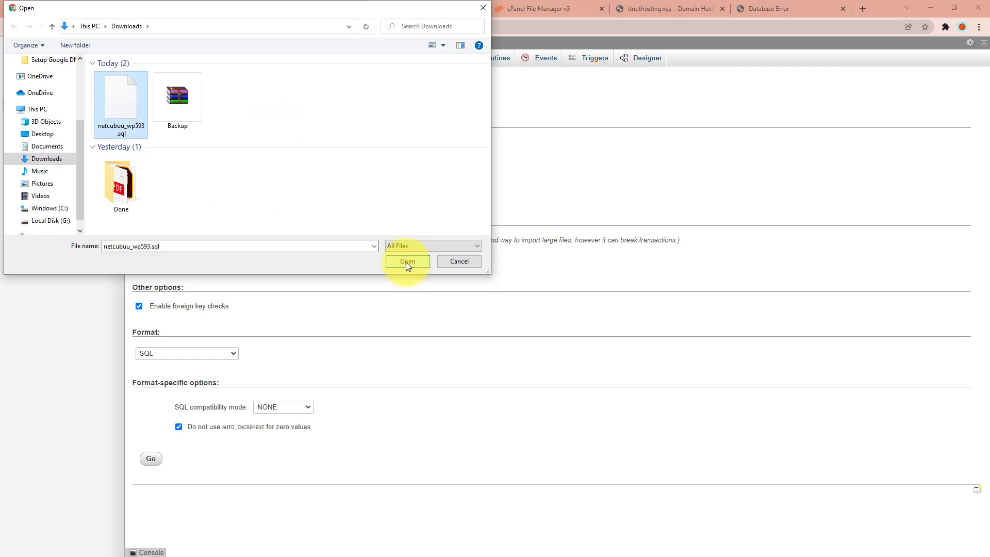
click(407, 262)
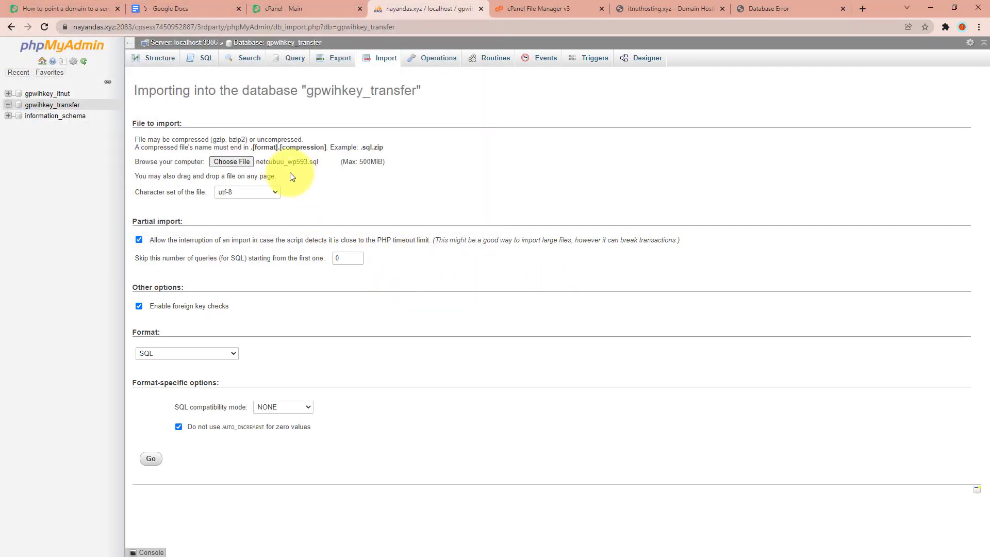
click(150, 459)
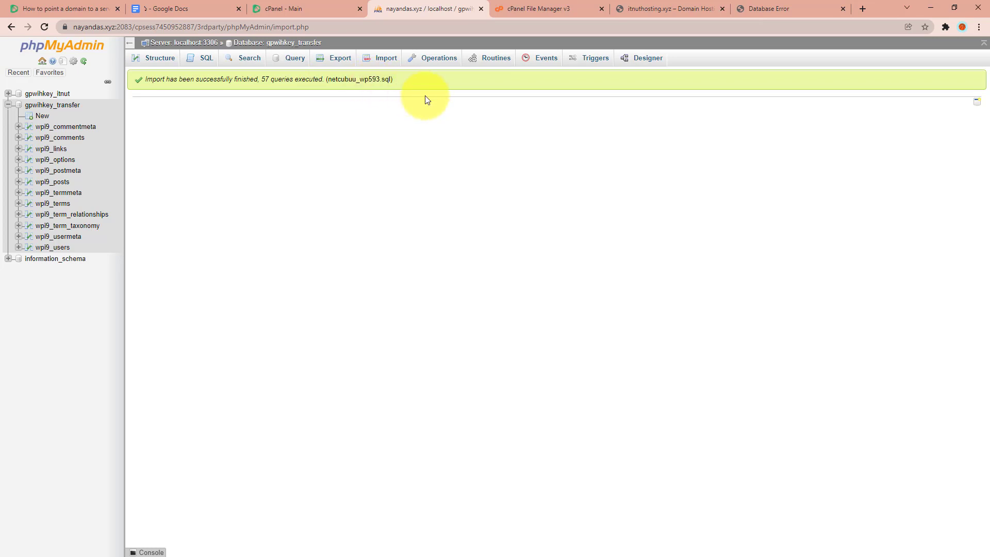
Open wp-config.php from the itnuthosting.xyz folder in the File Manager's code editor.
click(535, 8)
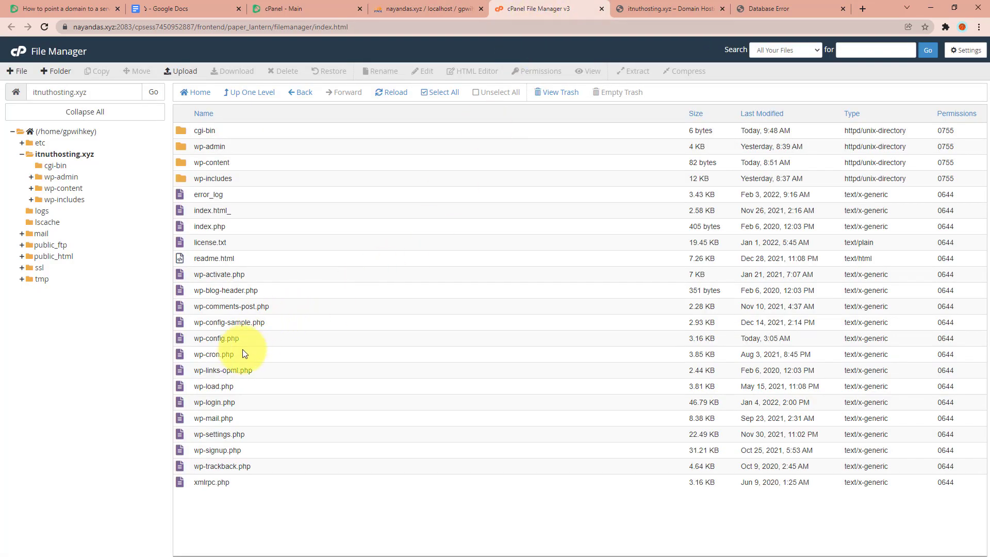
click(272, 338)
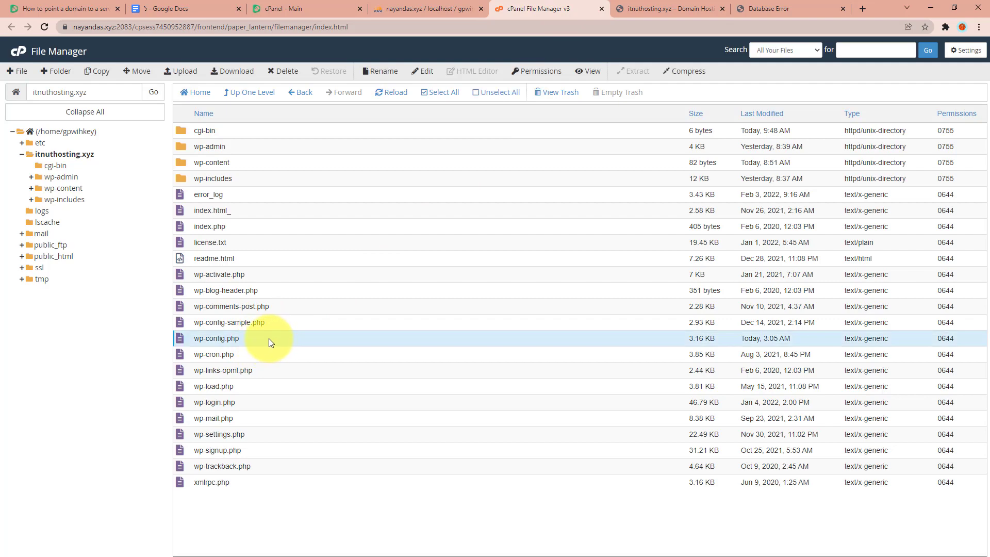
click(425, 72)
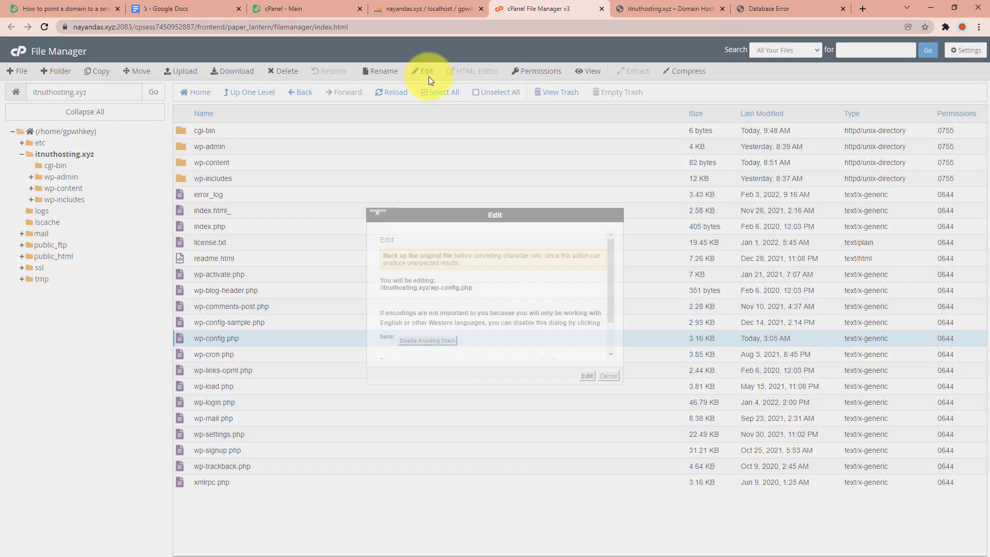
click(587, 377)
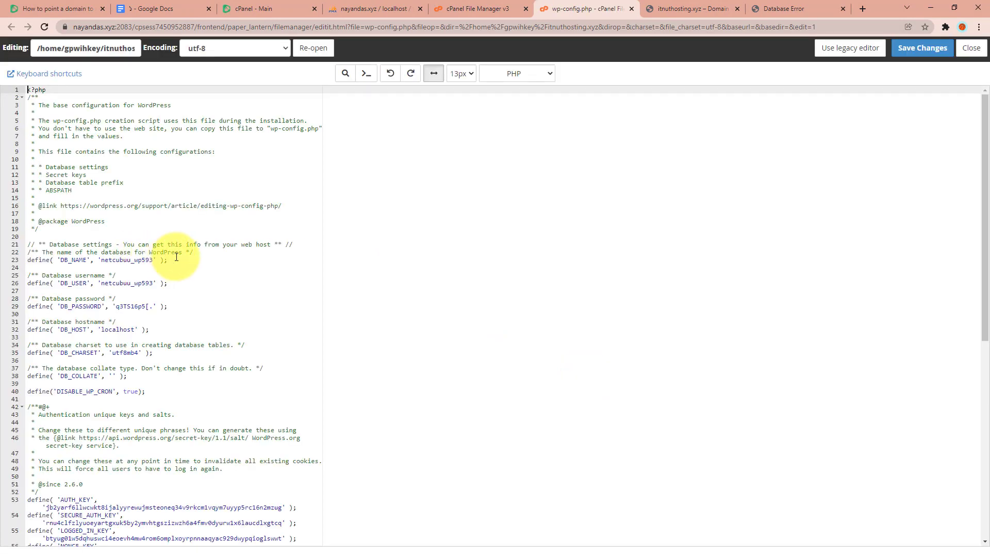
Replace the DB_NAME value in wp-config.php with gpwihkey_transfer, copied from the Notepad file.
drag(155, 260, 101, 260)
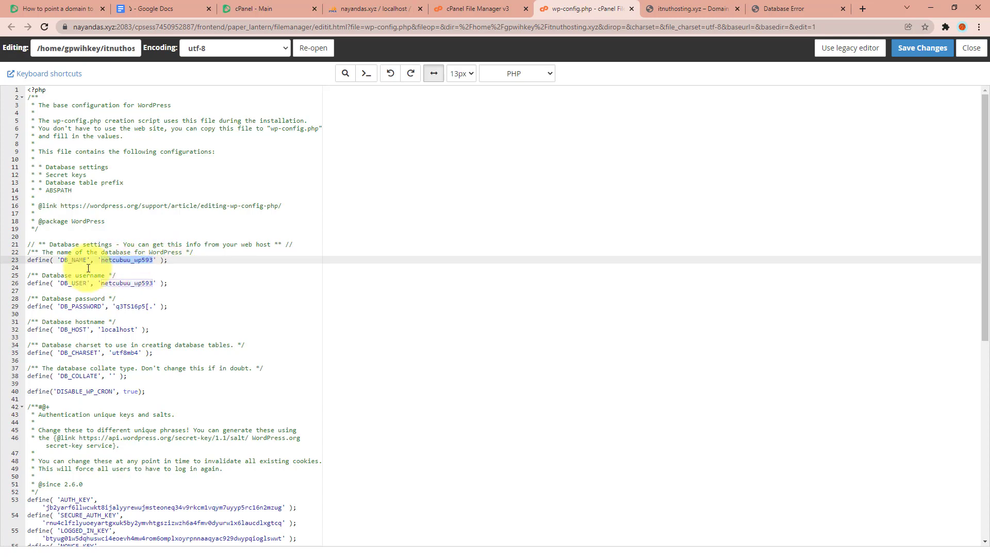
key(BackSpace)
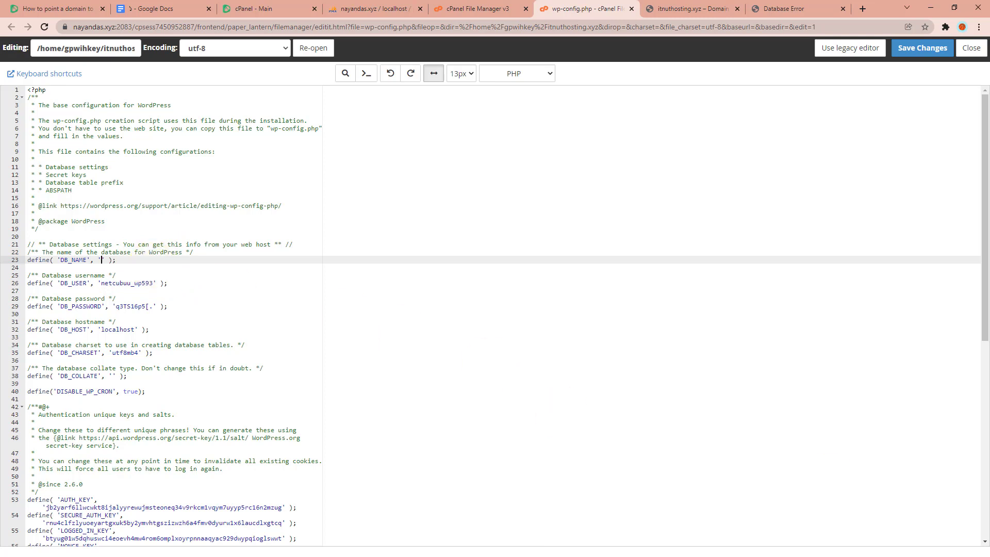
key(alt+Tab)
drag(658, 109, 697, 116)
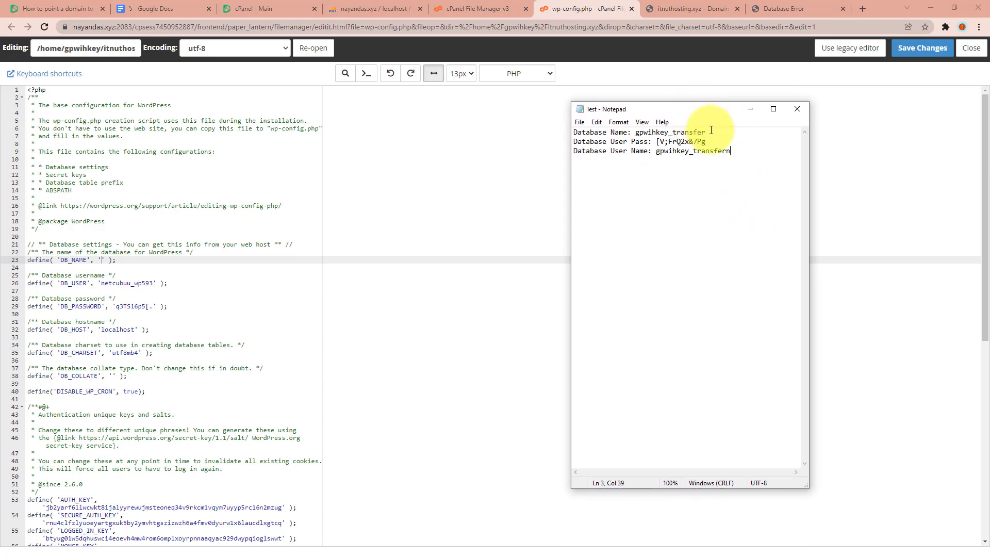
drag(705, 132, 660, 137)
key(ctrl+c)
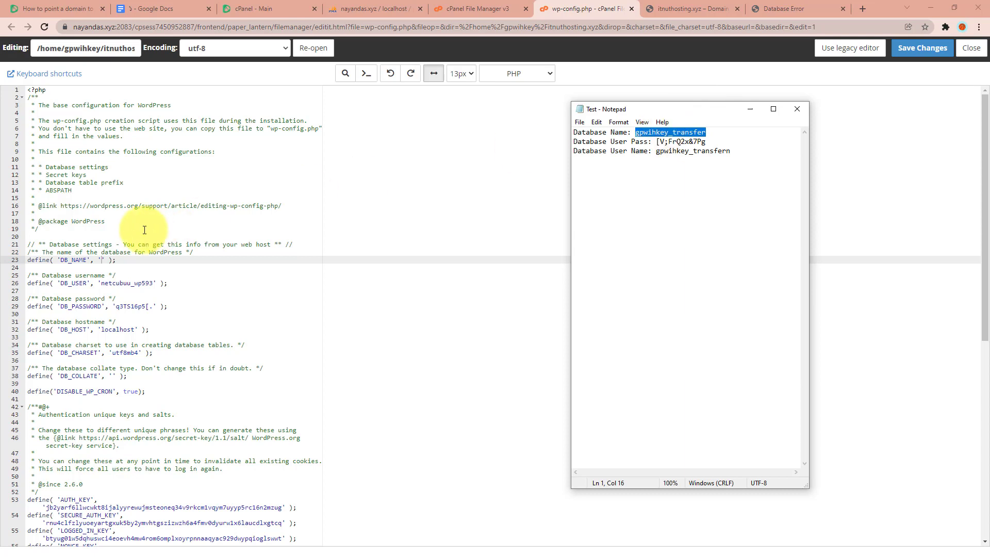
click(109, 259)
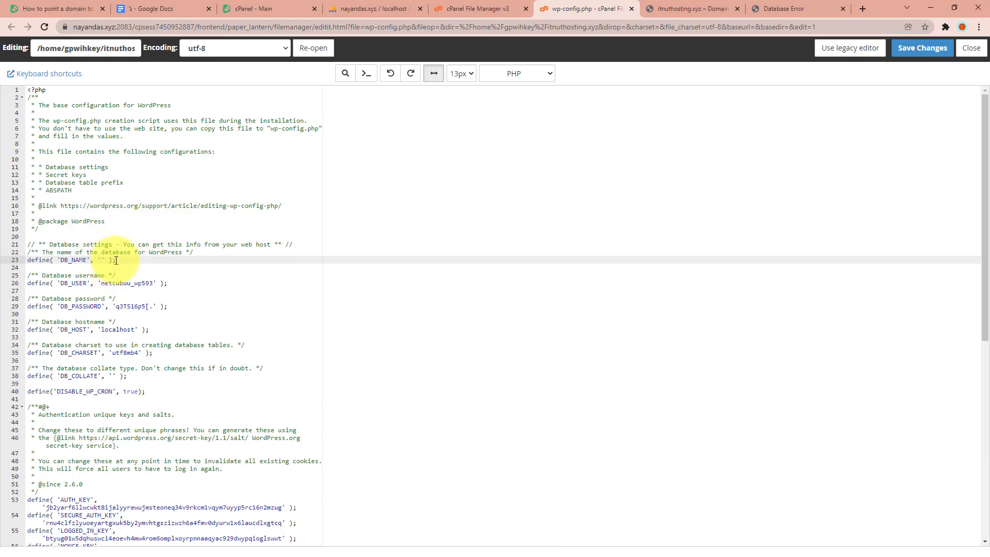
key(ctrl+v)
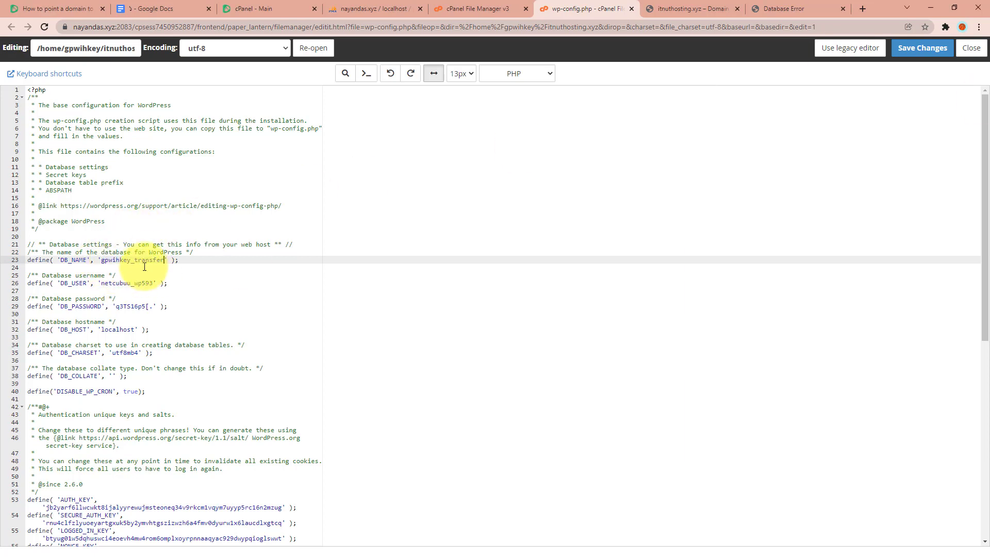
drag(100, 260, 166, 260)
click(171, 260)
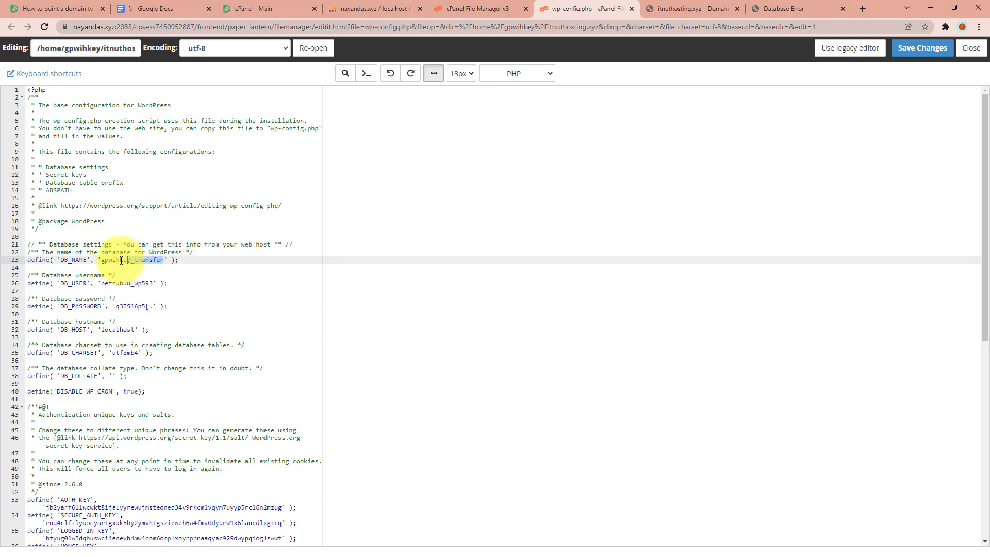
drag(164, 260, 105, 261)
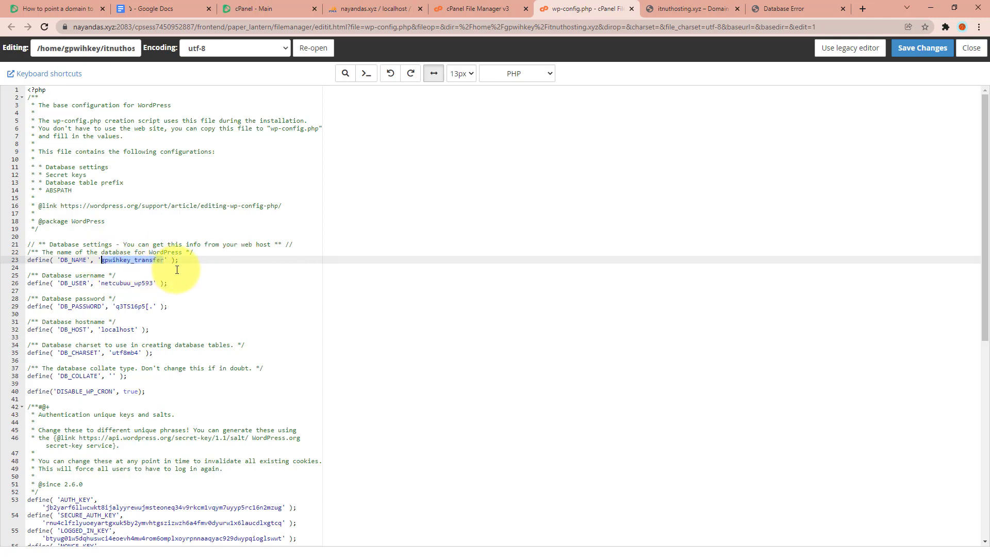
click(103, 259)
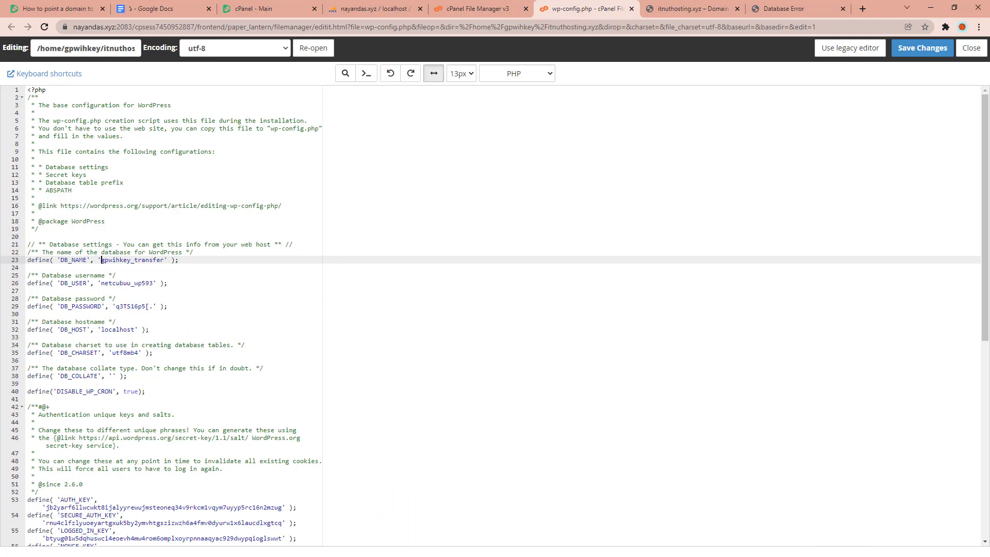
Replace the DB_PASSWORD value in wp-config.php with the database user password copied from the Notepad file.
key(alt+Tab)
key(alt+Tab)
key(alt+Tab)
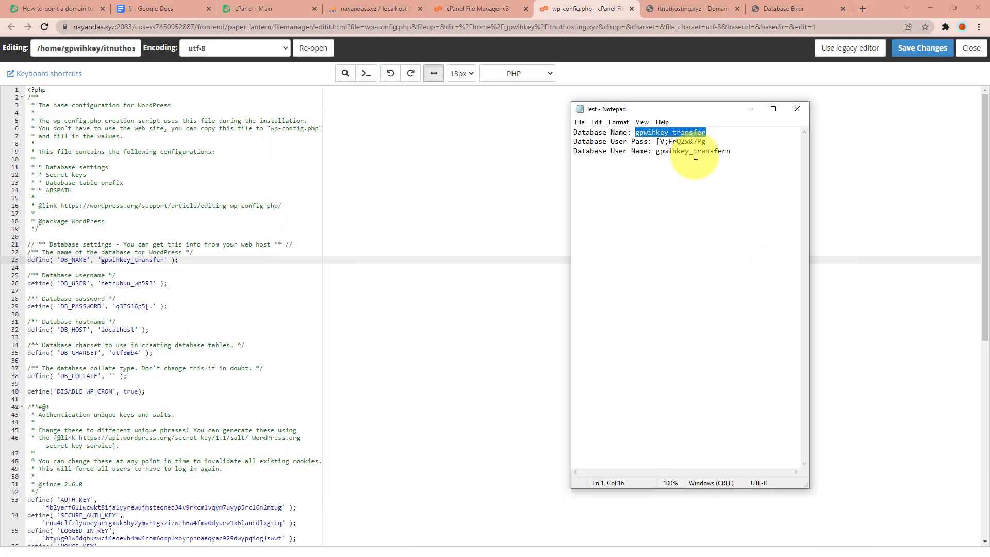
drag(707, 141, 677, 141)
click(152, 283)
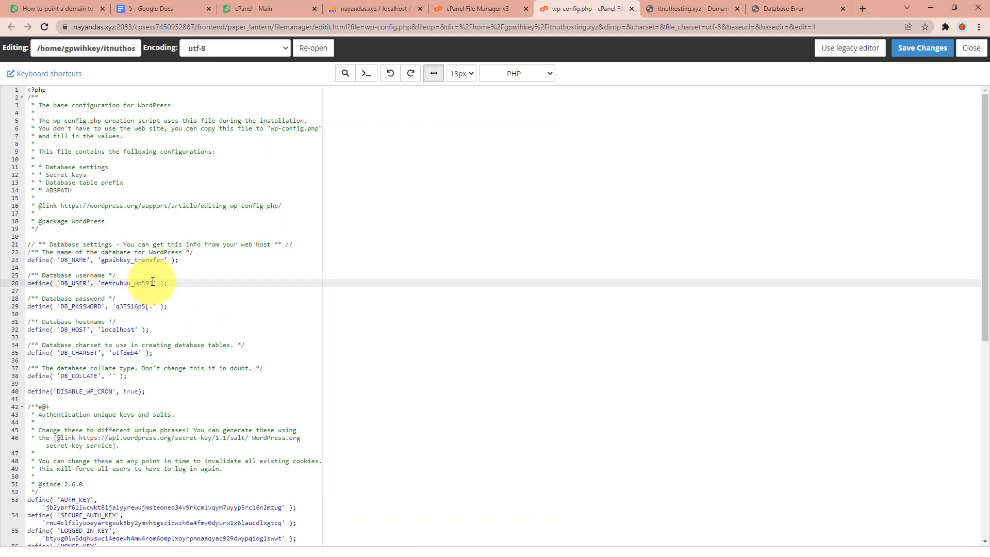
drag(160, 305, 117, 306)
key(ctrl+v)
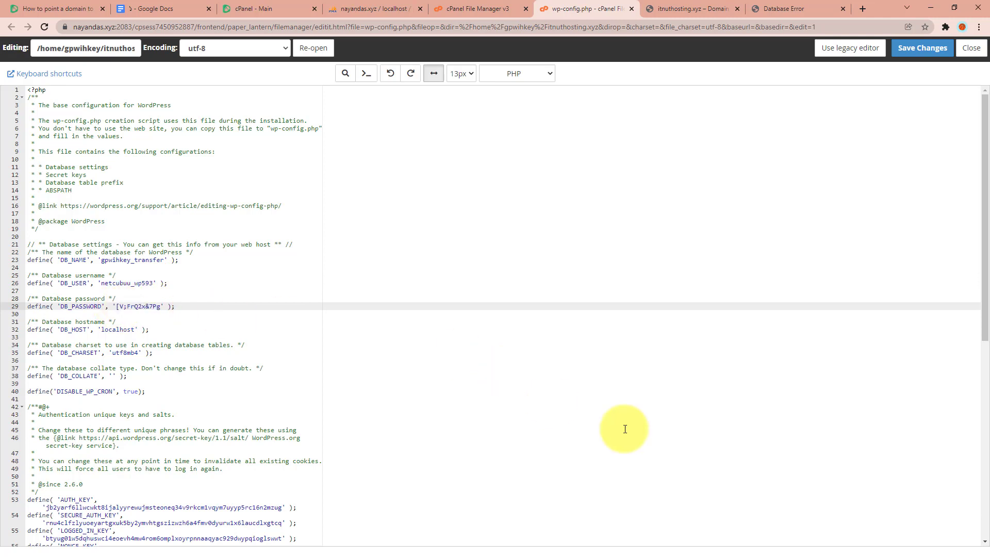
key(alt+Tab)
drag(731, 150, 656, 149)
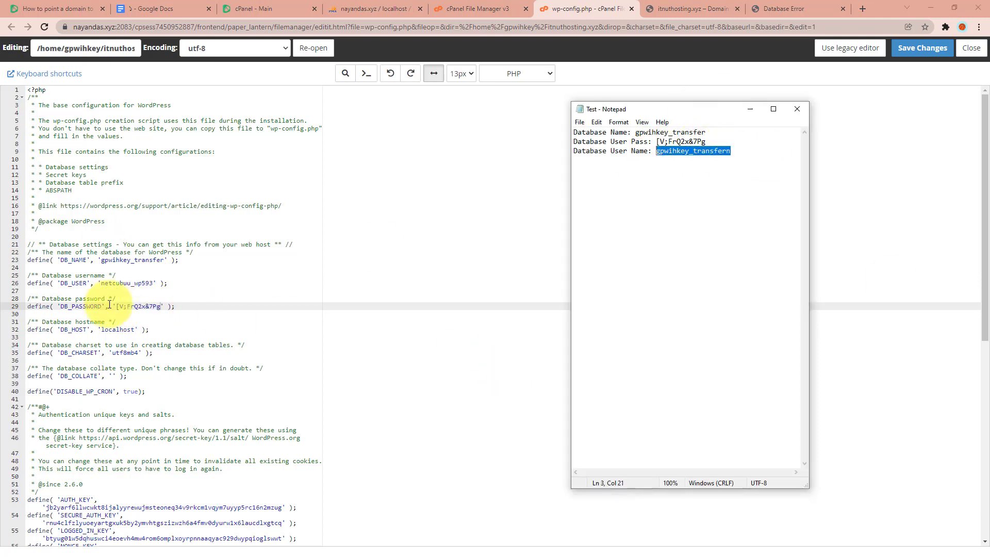
drag(153, 283, 101, 283)
text(gpwihkey_transfern)
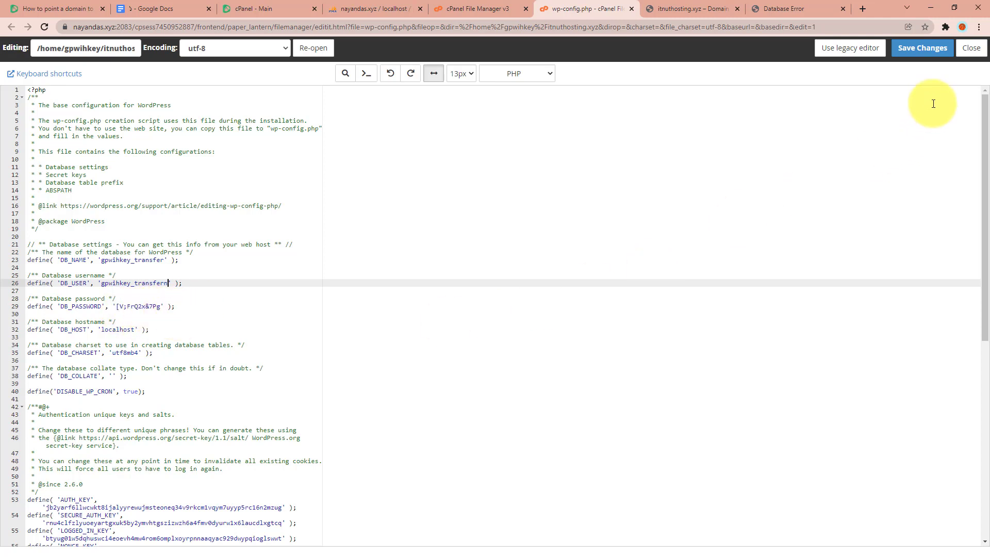
click(923, 52)
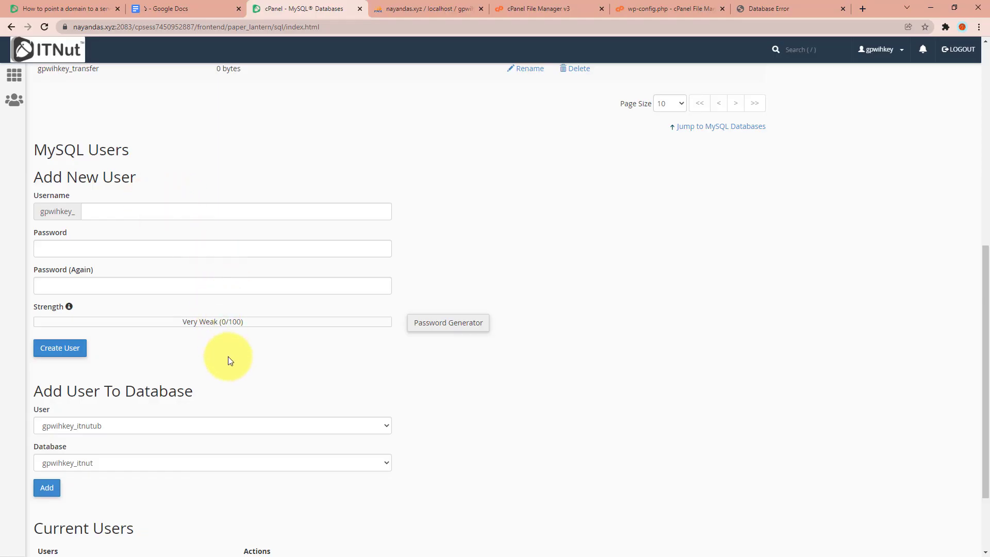
Add the user gpwihkey_transfern to the gpwihkey_transfer database in cPanel's MySQL Databases.
scroll(228, 357, down, 2)
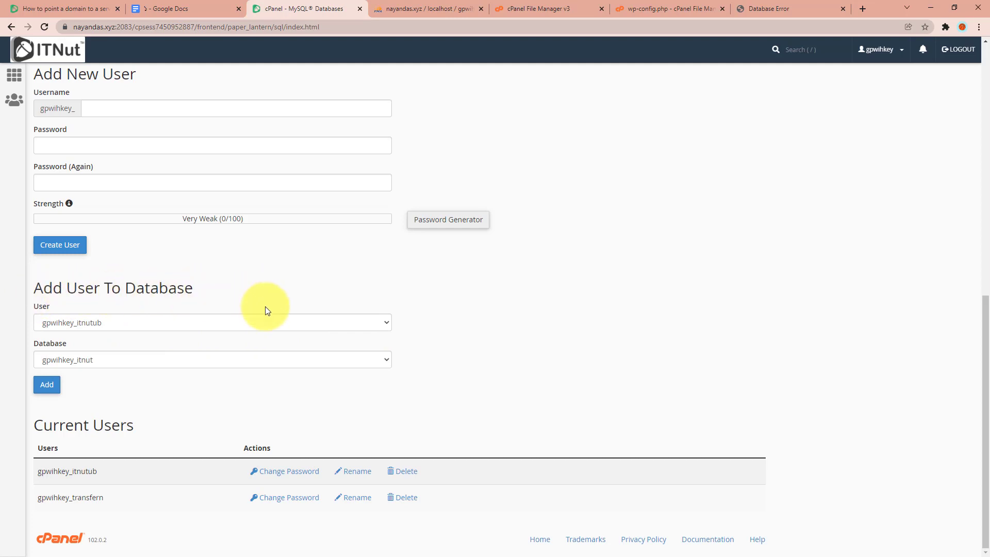
click(379, 324)
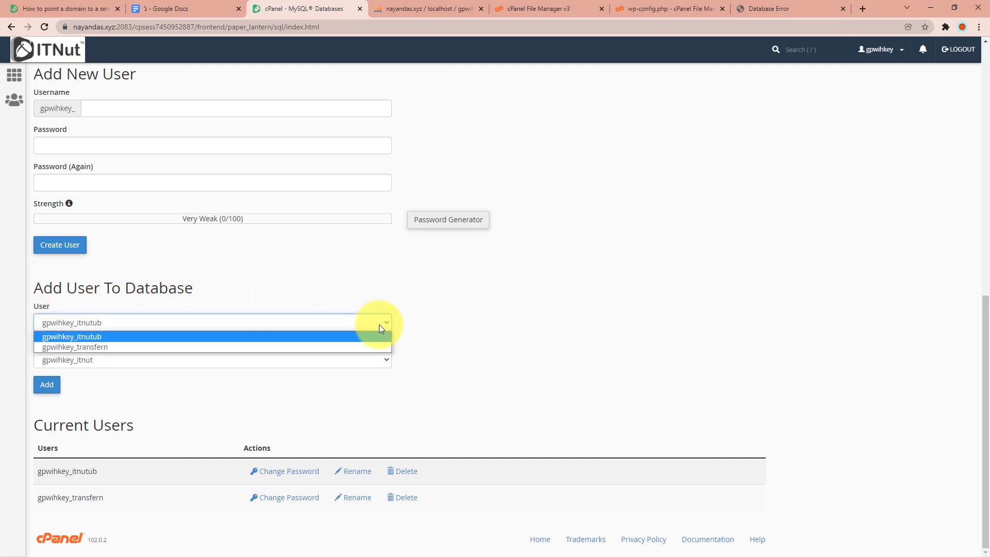
click(94, 347)
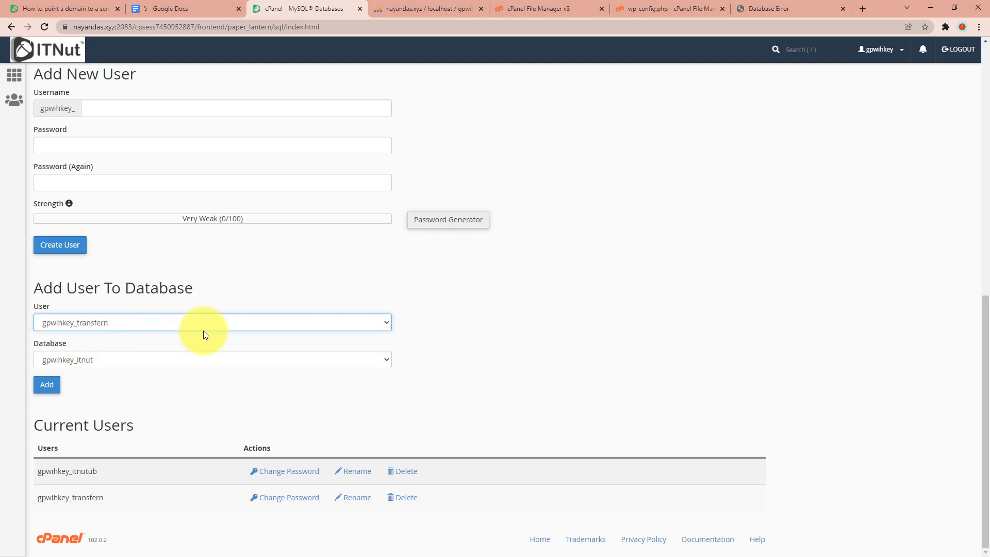
click(379, 360)
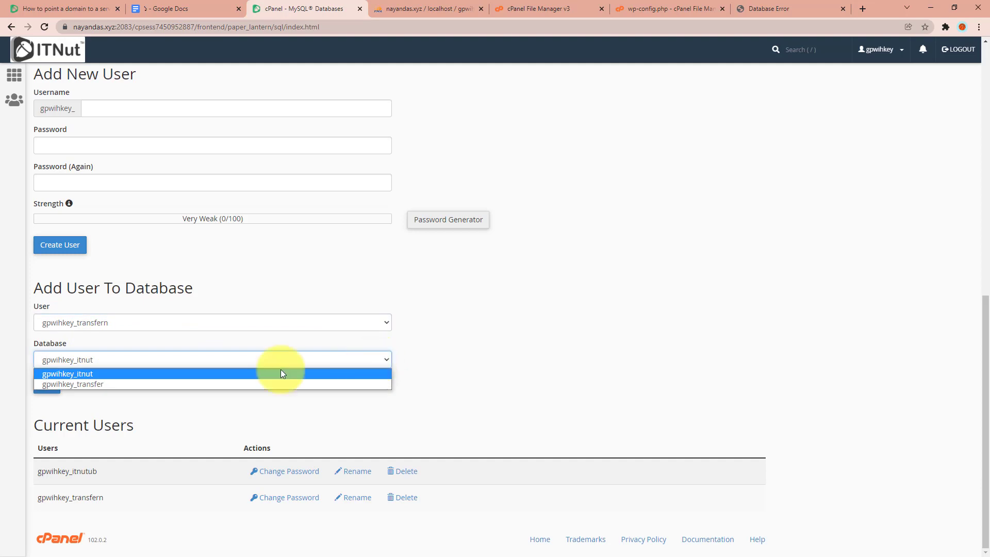
click(88, 384)
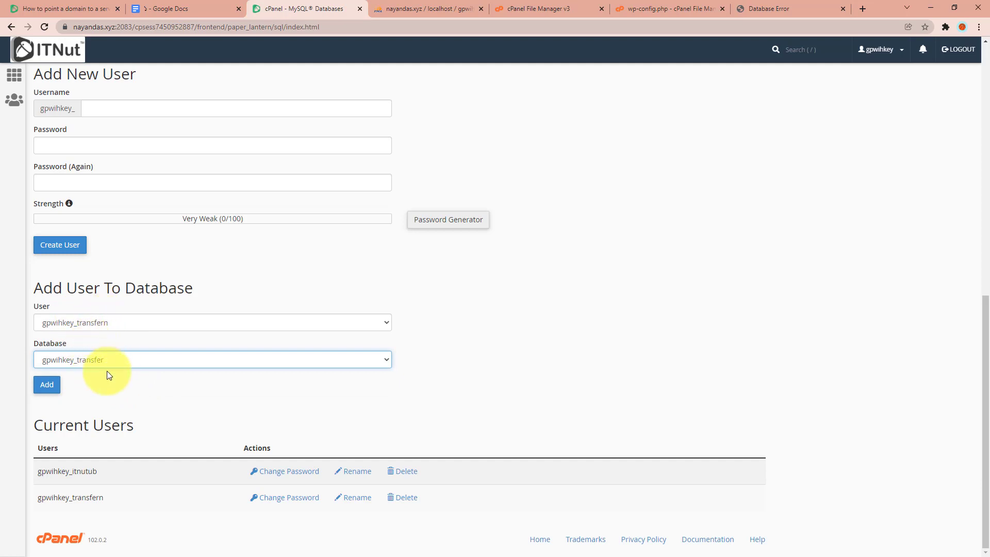
click(47, 386)
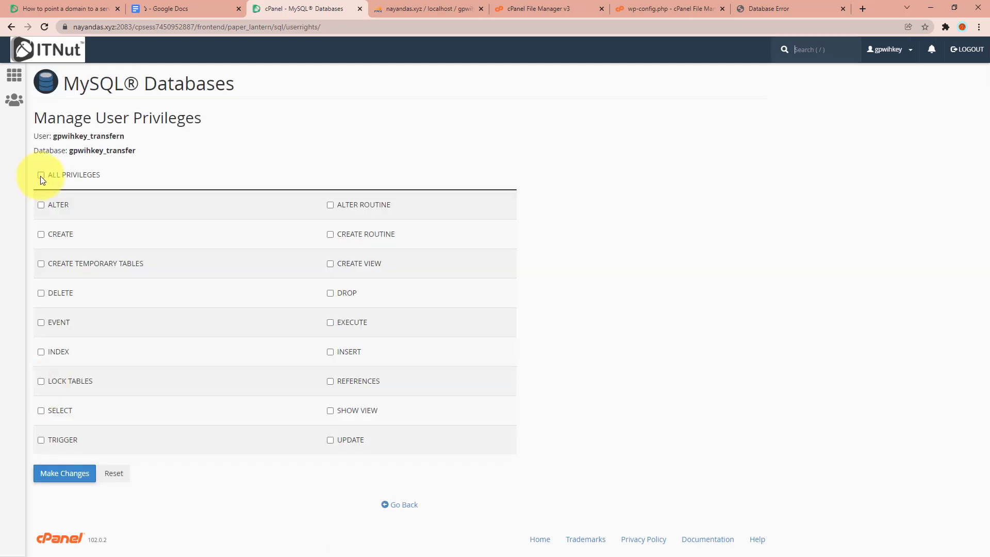
Grant the database user all privileges, apply the changes and return to the MySQL Databases page.
click(42, 175)
click(57, 476)
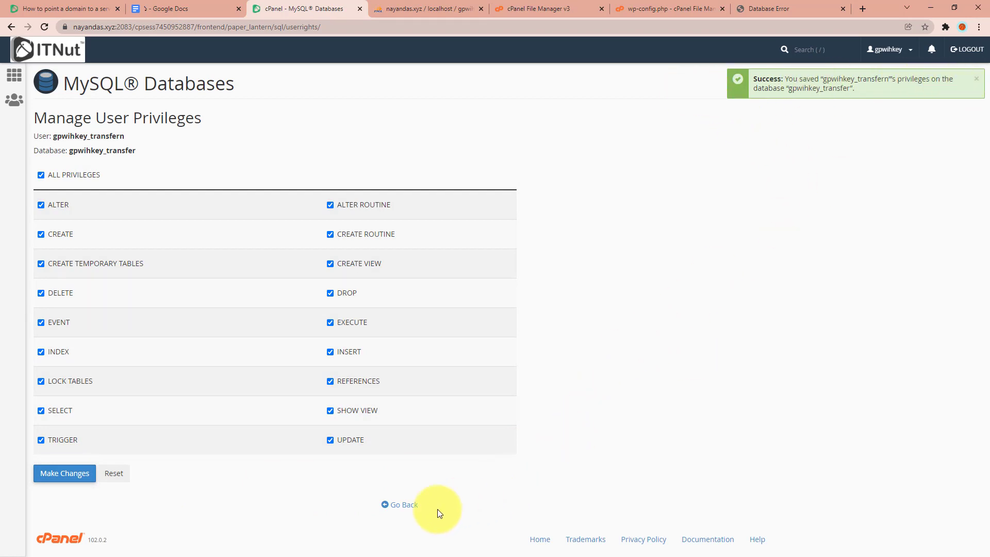
click(398, 508)
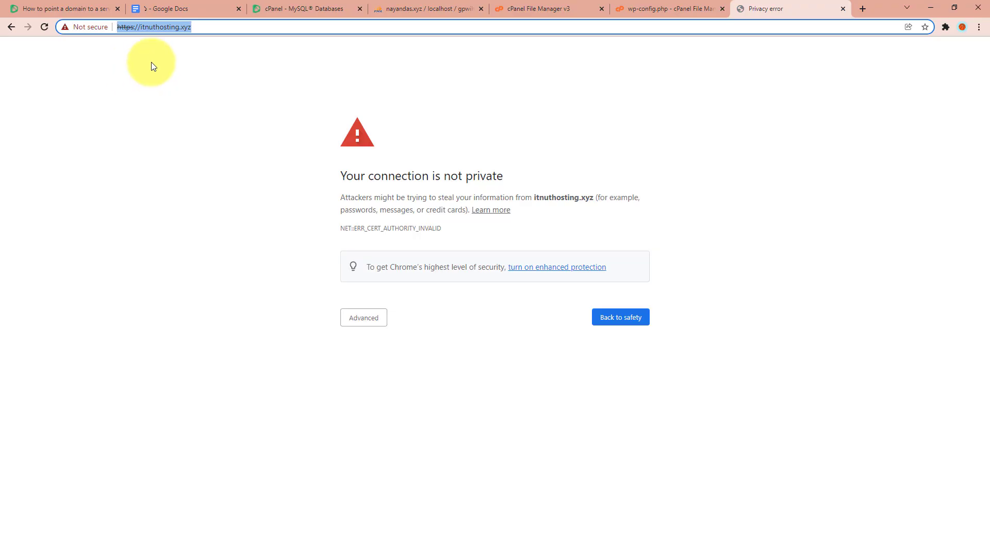
Bypass the browser's privacy warning for itnuthosting.xyz and load the migrated site.
click(219, 47)
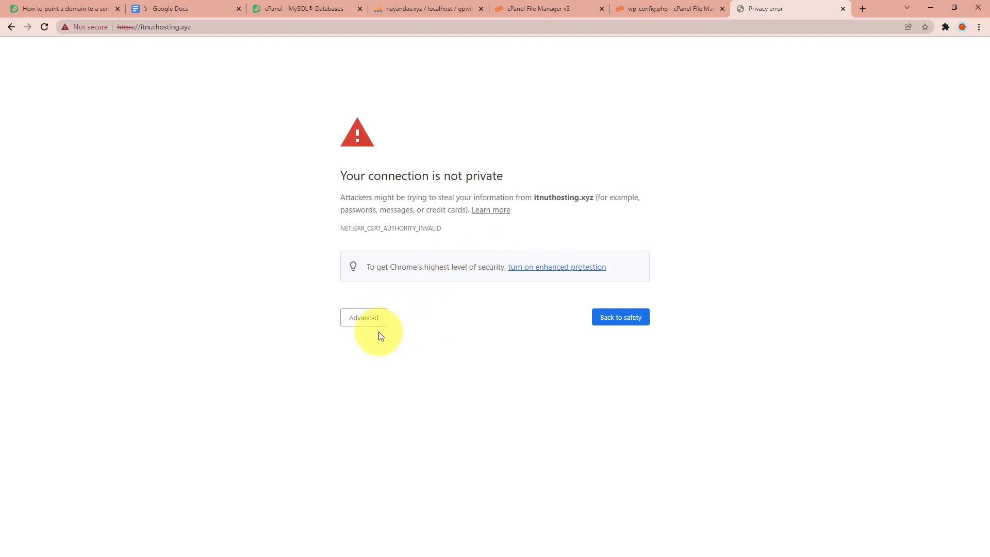
click(353, 324)
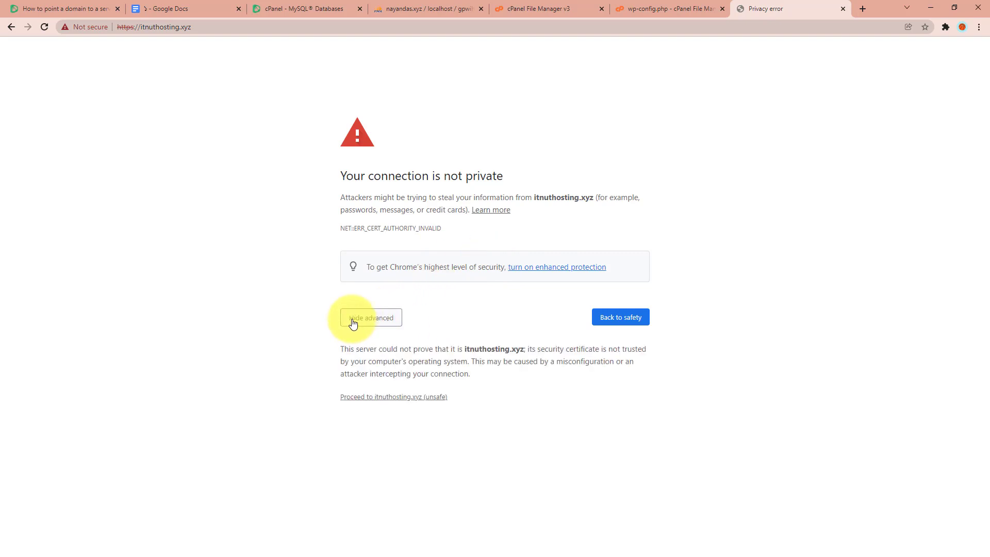
click(392, 399)
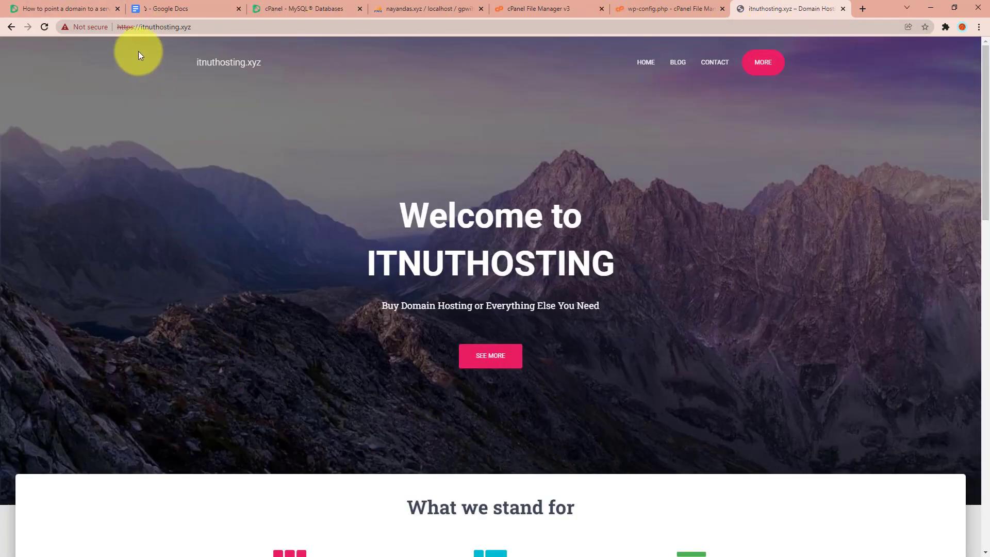
click(139, 28)
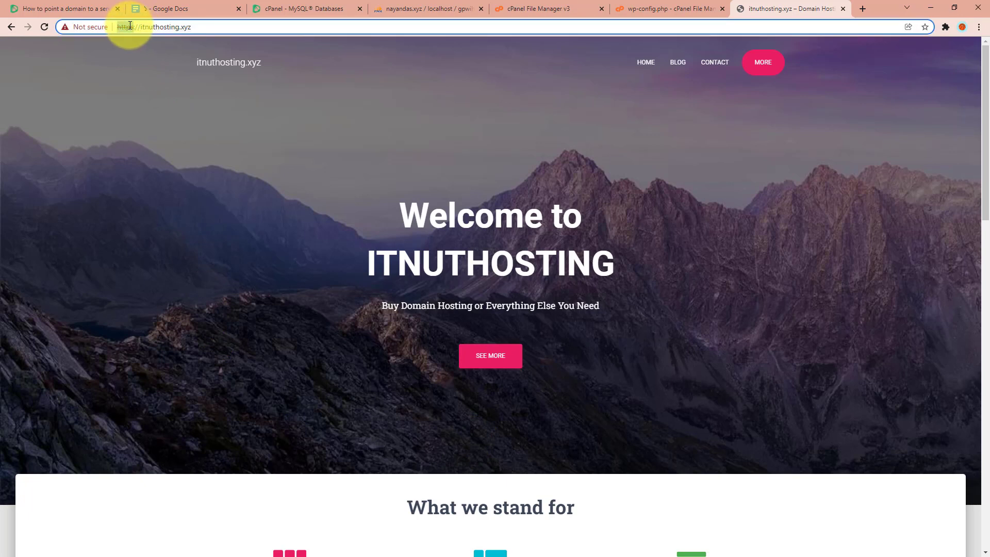
click(256, 201)
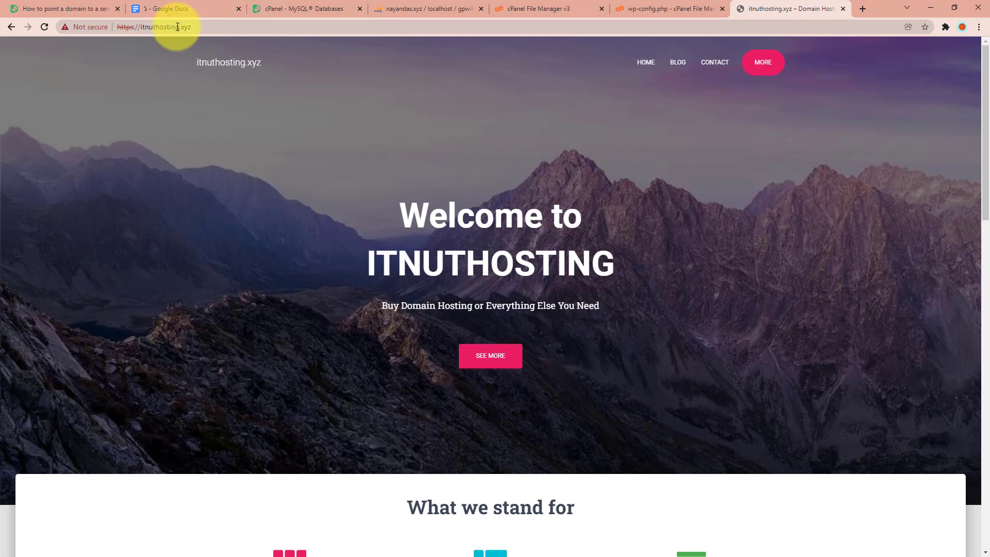
click(128, 27)
double_click(130, 27)
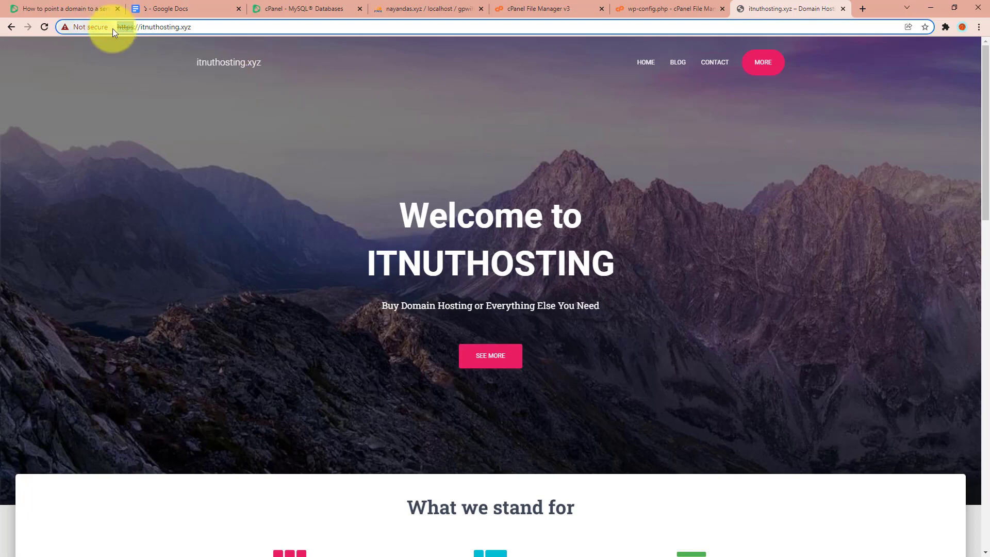
Close the wp-config.php editor, File Manager and phpMyAdmin pages and look over the migrated itnuthosting.xyz homepage.
click(657, 10)
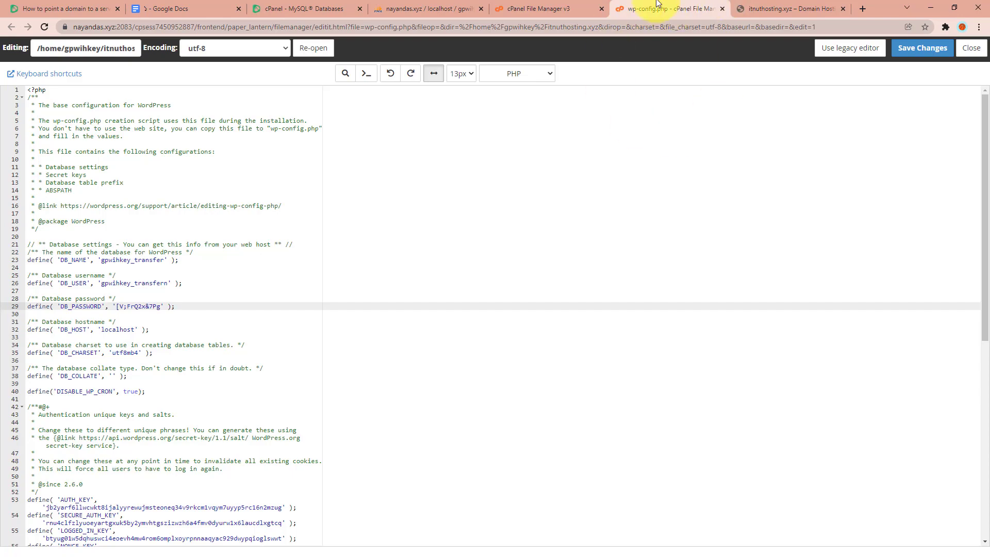
middle_click(657, 2)
middle_click(547, 5)
click(447, 4)
middle_click(382, 5)
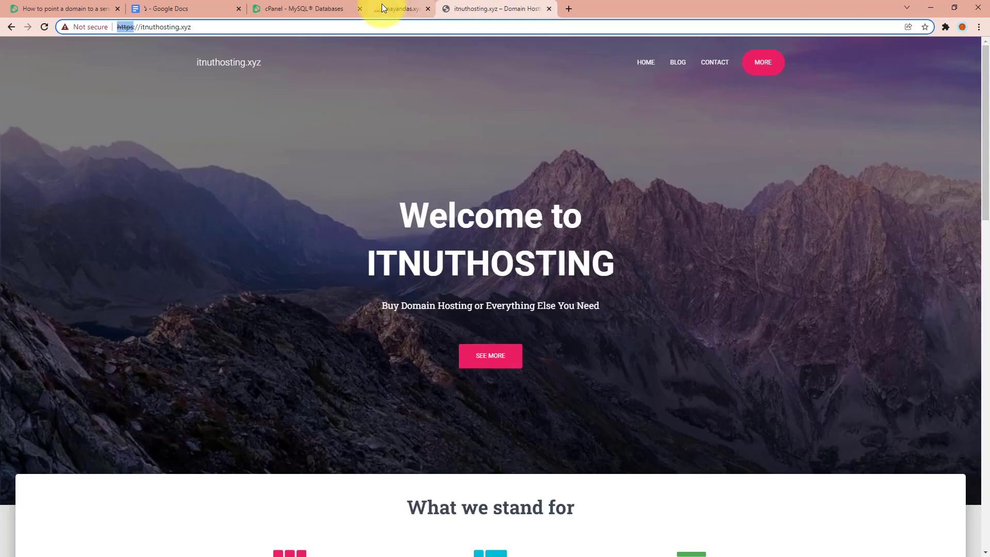
scroll(456, 332, down, 20)
scroll(457, 385, up, 20)
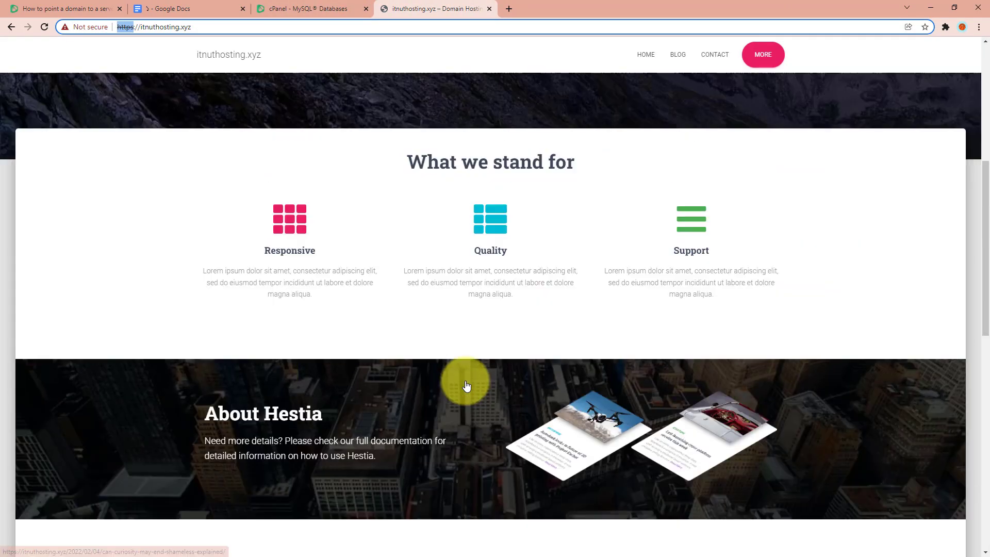
click(506, 149)
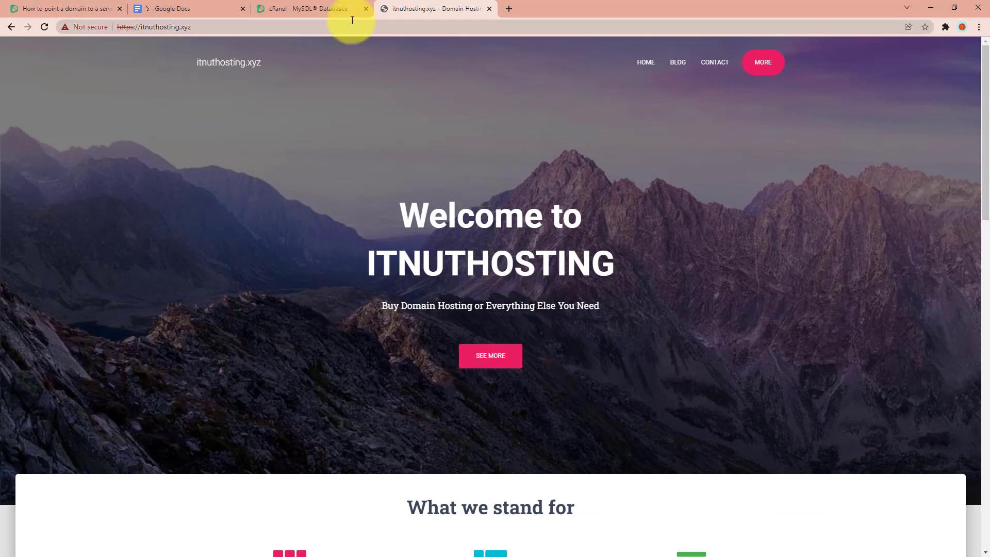
Go back from the domain-pointing article to the IT Nut Hosting homepage, view it, and return to the itnuthosting.xyz site.
click(321, 5)
click(412, 6)
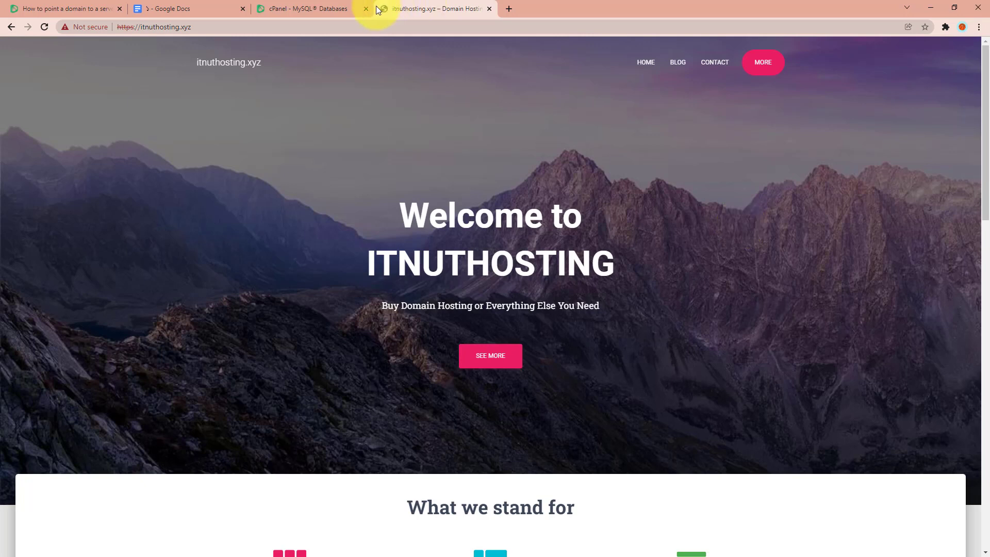
click(19, 7)
click(11, 27)
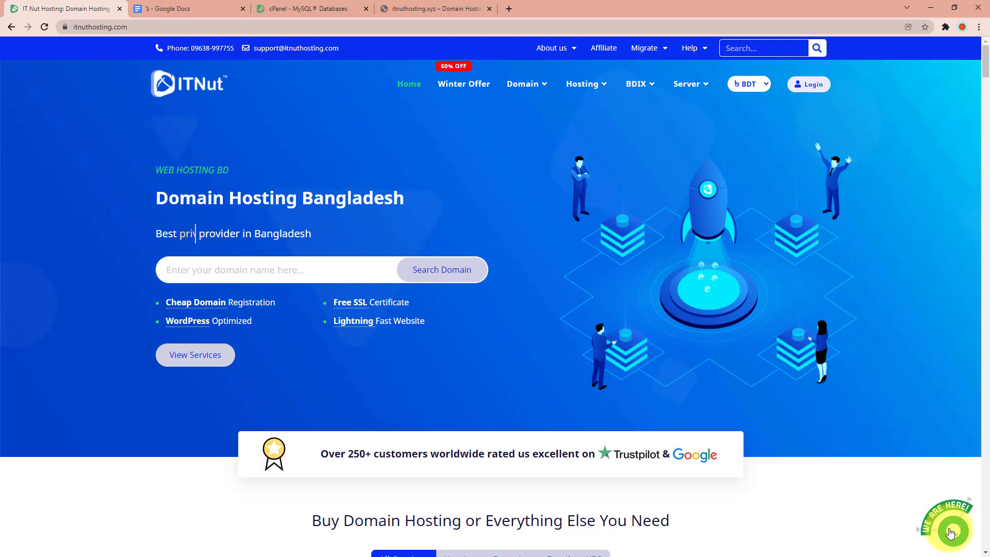
click(426, 9)
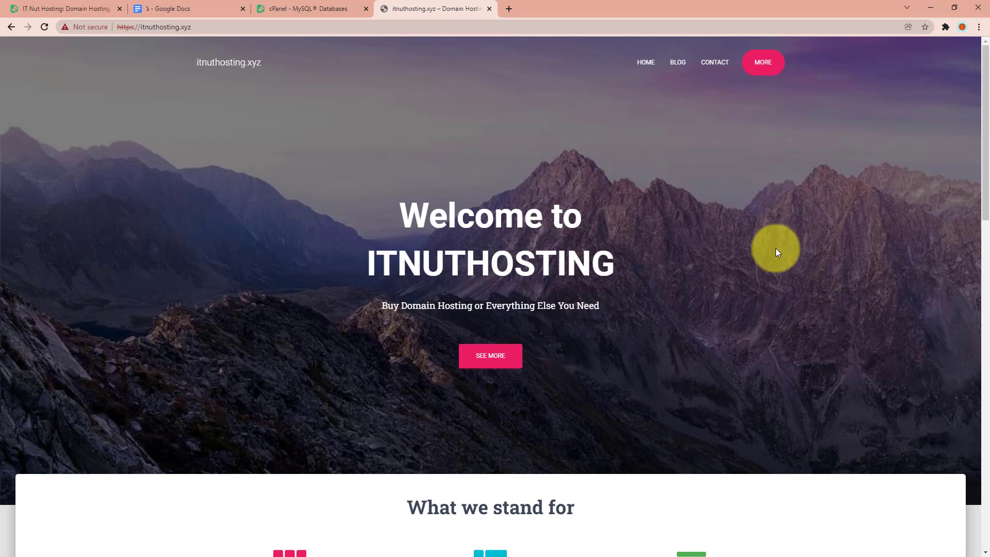
key(alt+Tab)
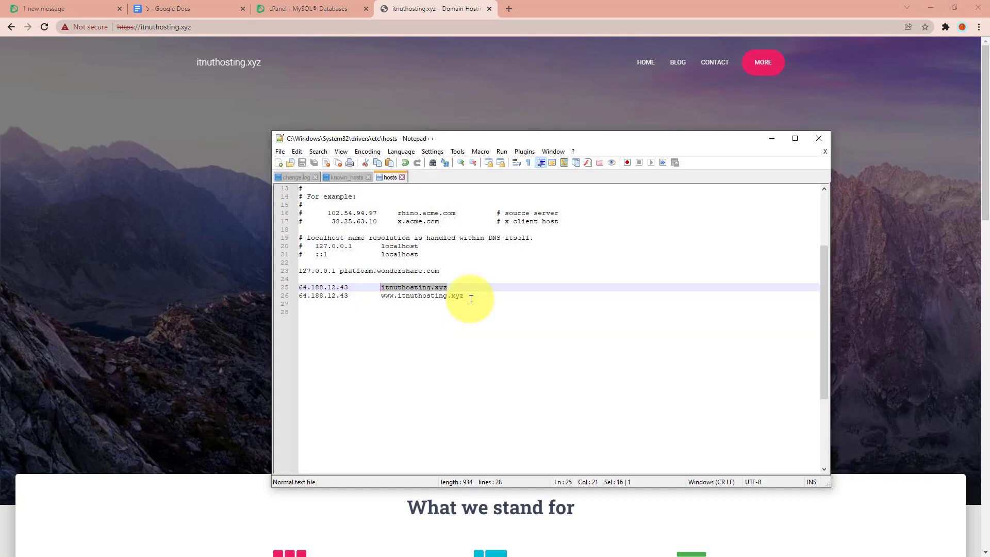
click(469, 296)
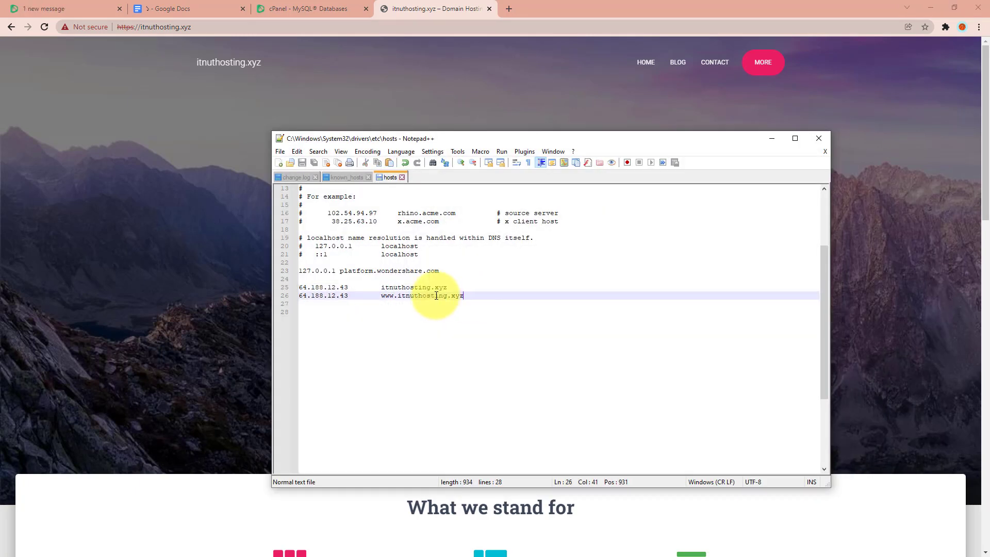
click(299, 288)
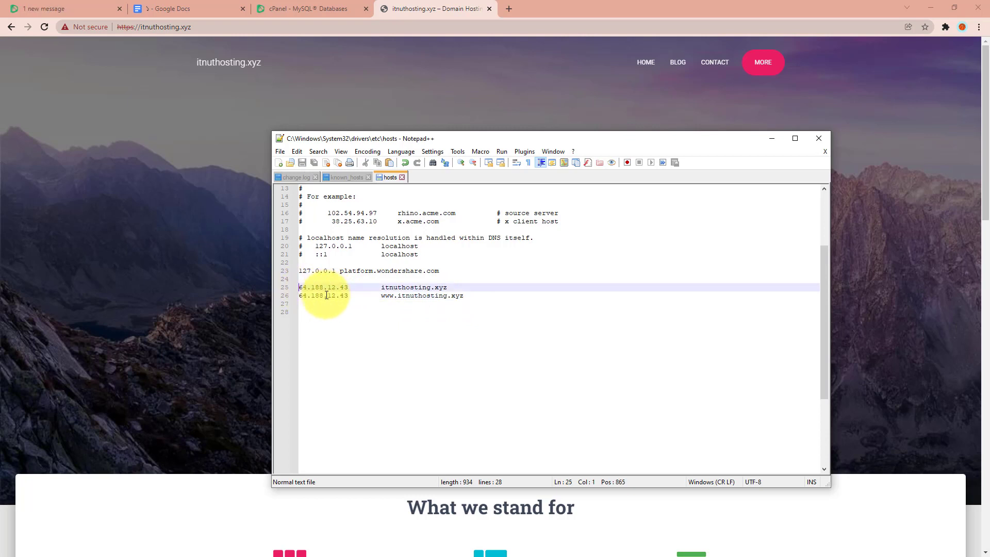
text(#)
click(300, 296)
text(#)
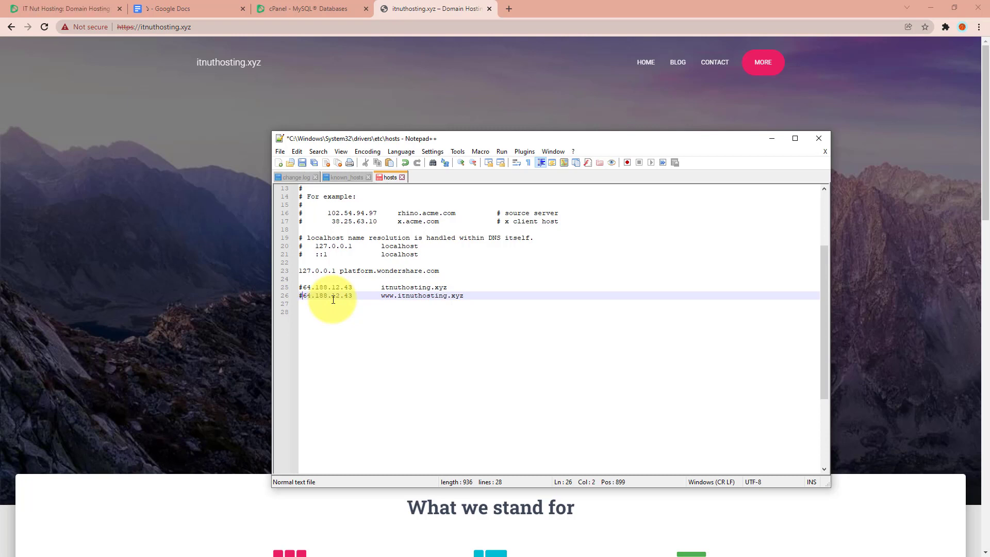
click(280, 151)
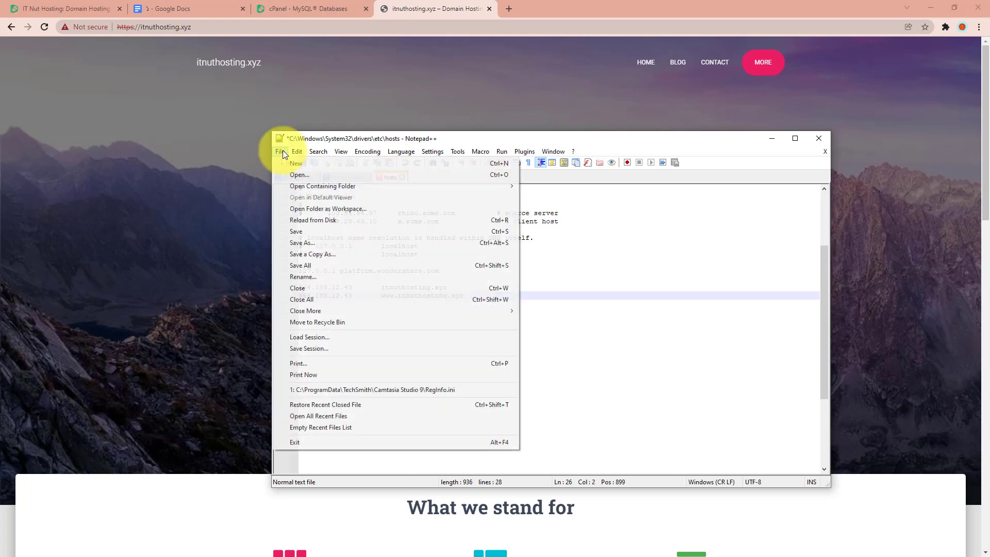
click(299, 232)
click(527, 325)
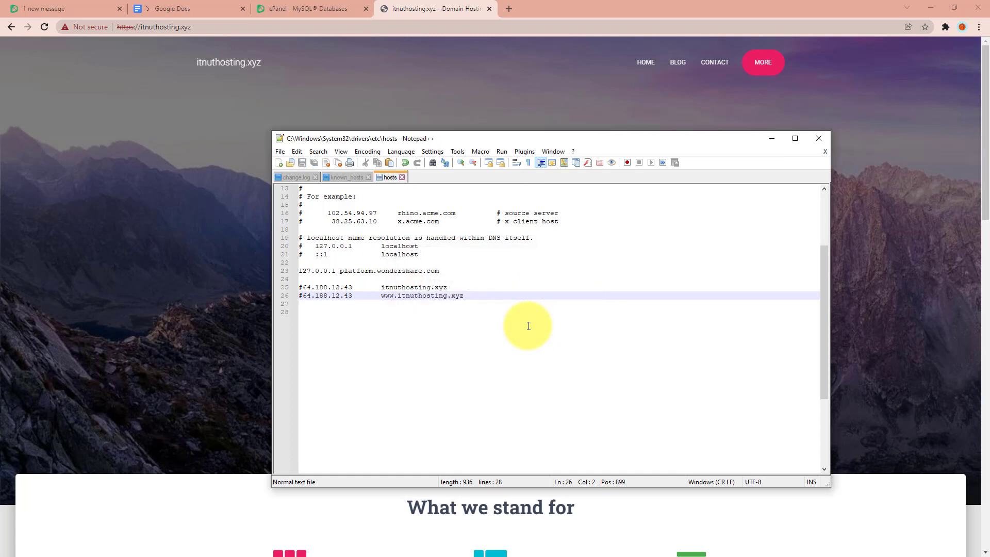
Check the two commented-out itnuthosting.xyz lines and close the hosts file's Notepad++ window.
drag(410, 296, 299, 287)
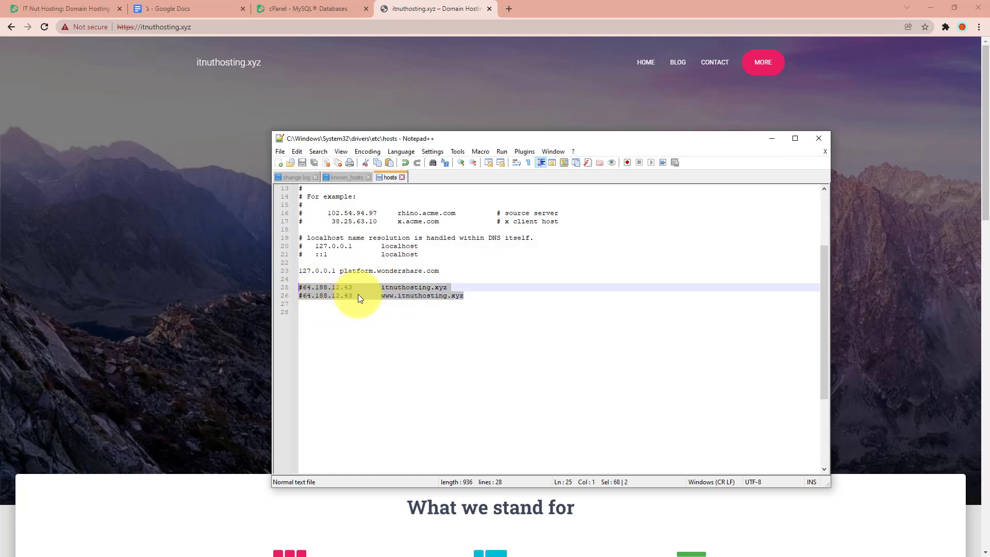
click(373, 296)
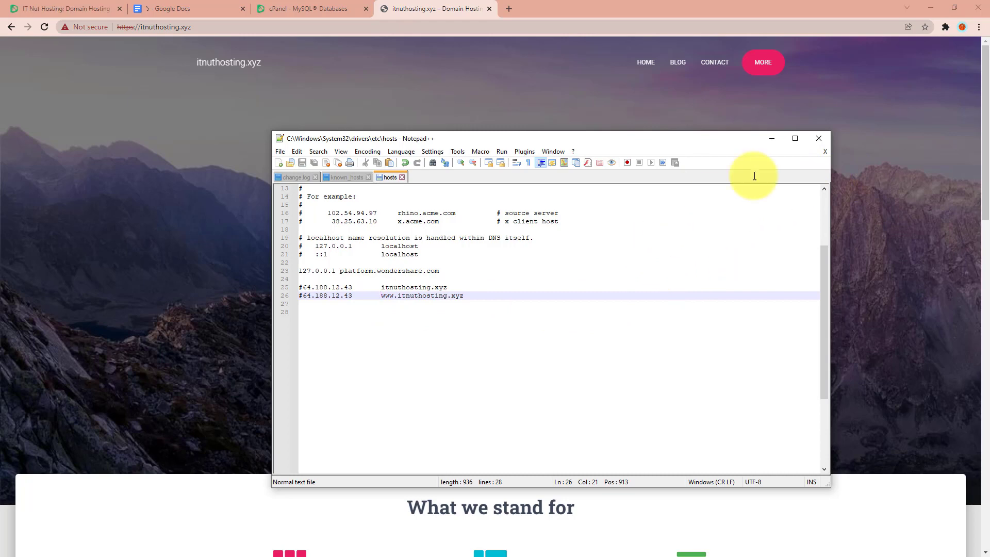
click(818, 137)
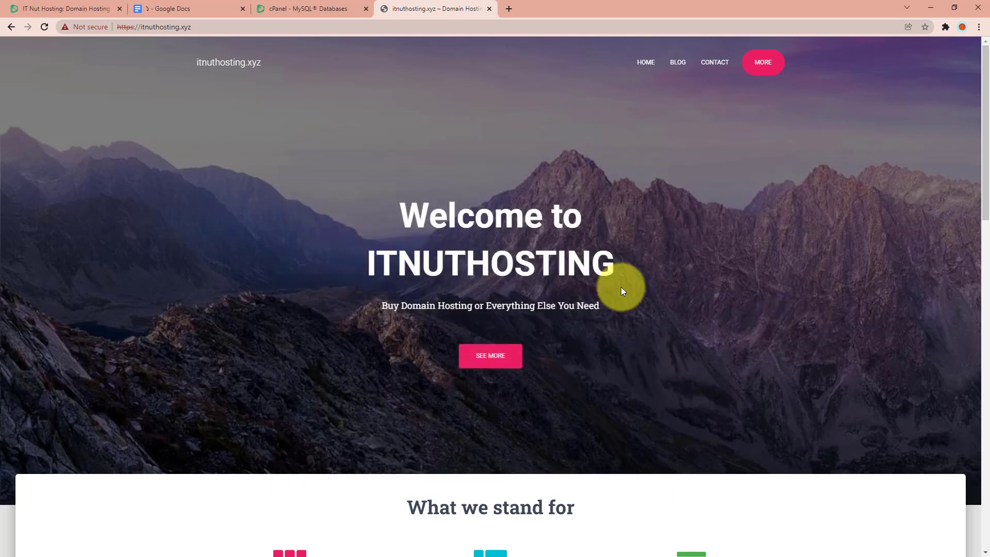